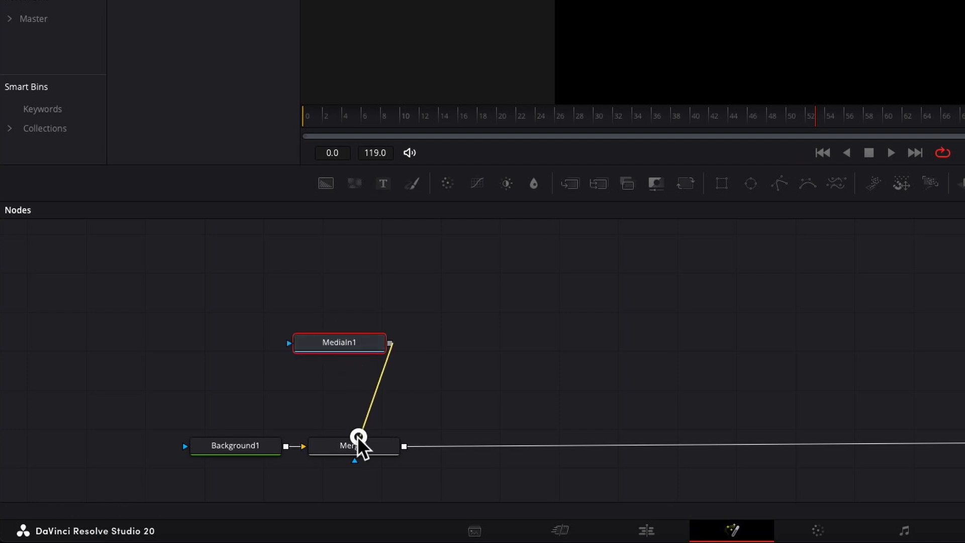
Insert a Transform node between MediaIn1 and Merge1, and set its size to 0.5.
left_click(357, 344)
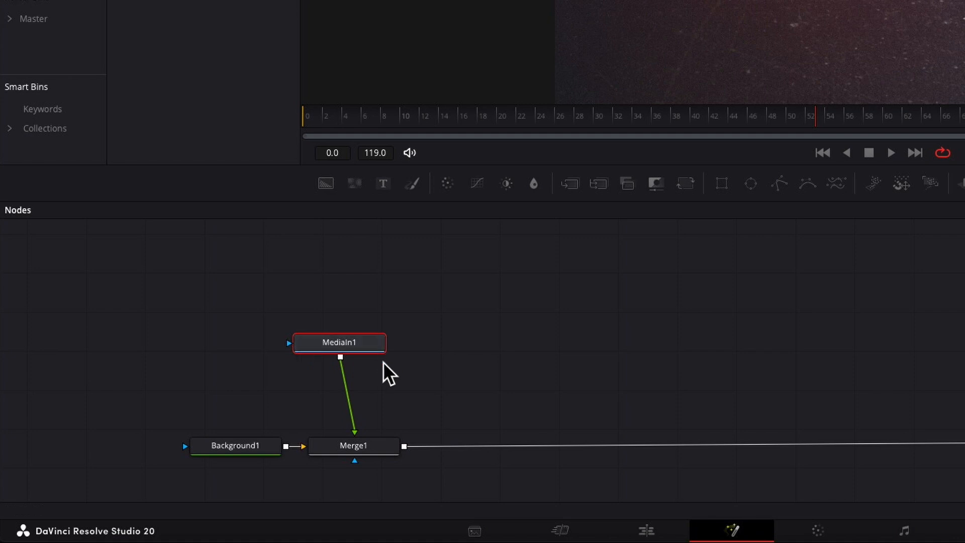
key("shift+space")
type("transform")
key("Return")
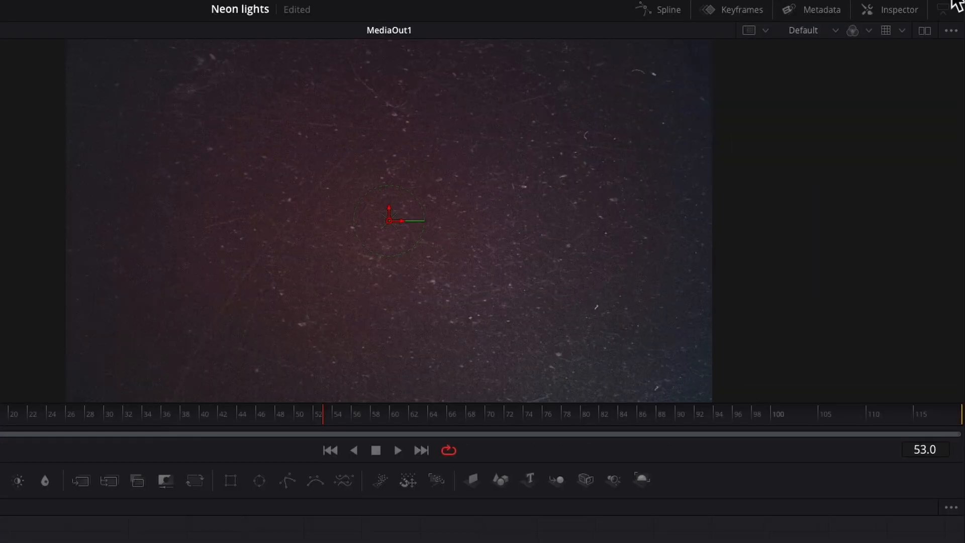
left_click(890, 10)
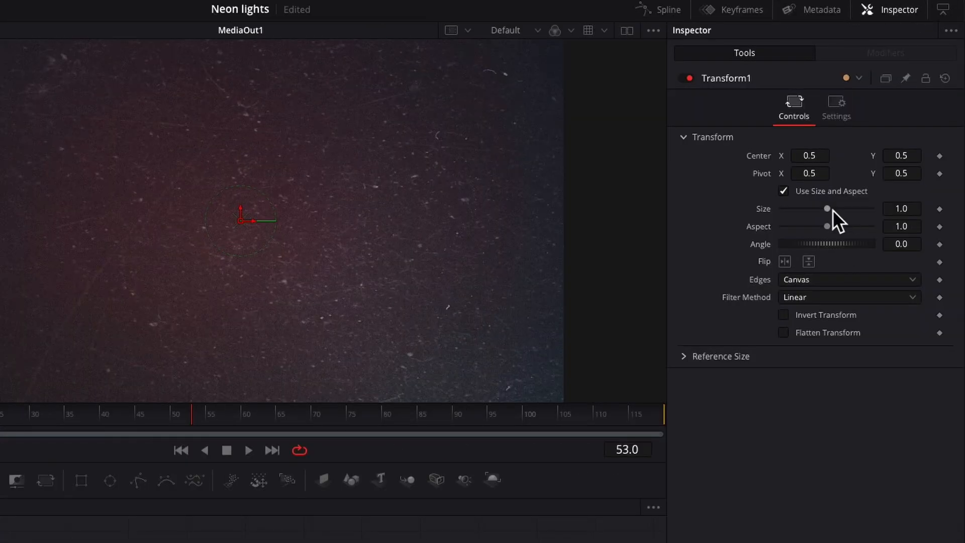
left_click_drag(827, 209, 803, 208)
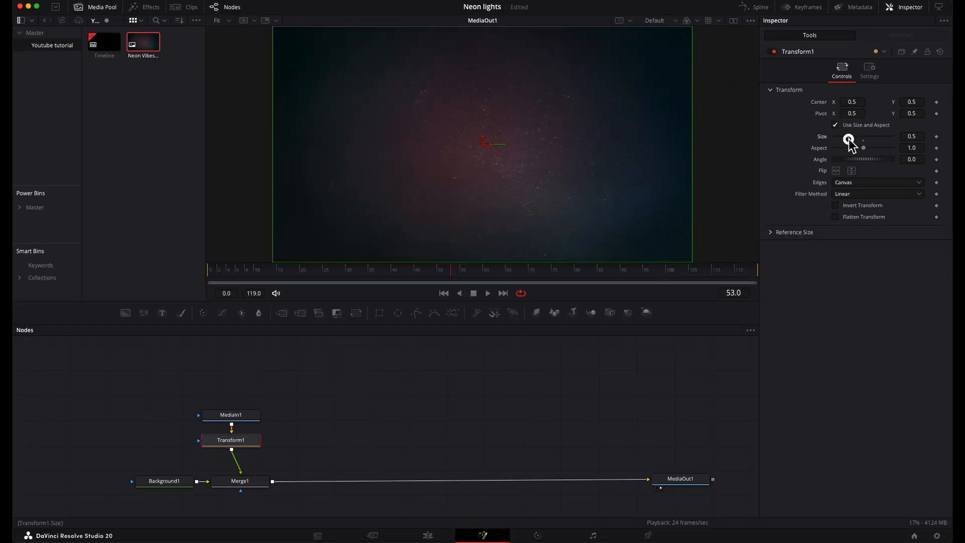
Add a second Merge node after Merge1 and move it farther along the line toward MediaOut1.
left_click(253, 483)
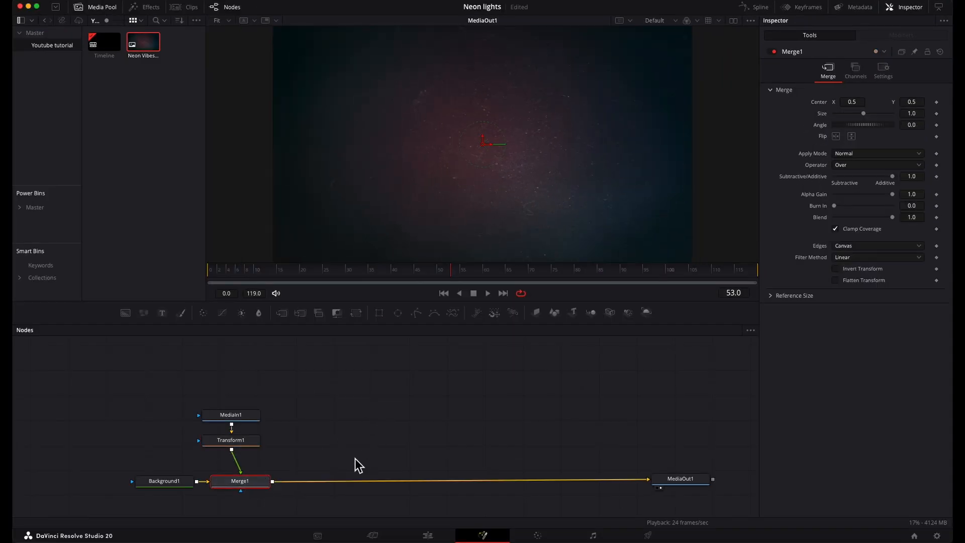
key("shift+space")
type("merge")
key("Return")
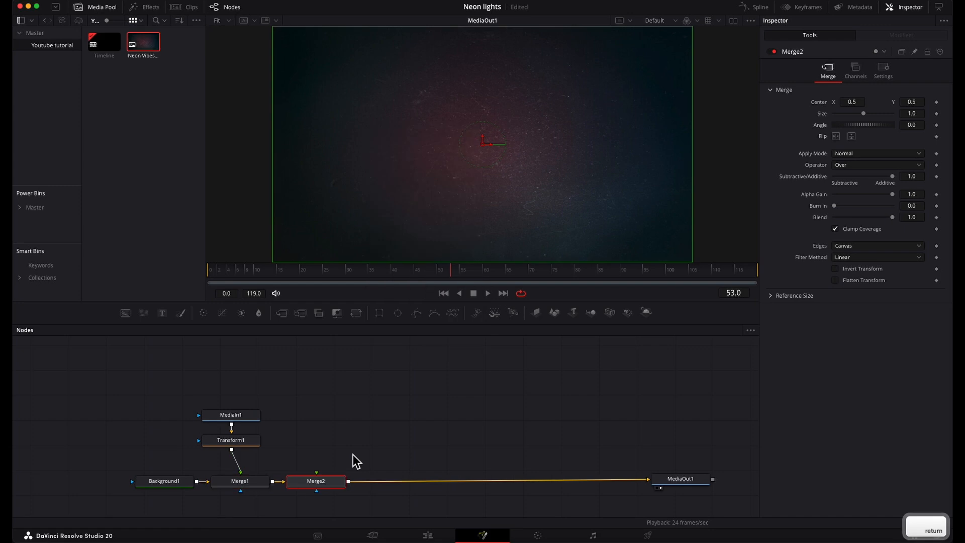
left_click_drag(327, 484, 389, 483)
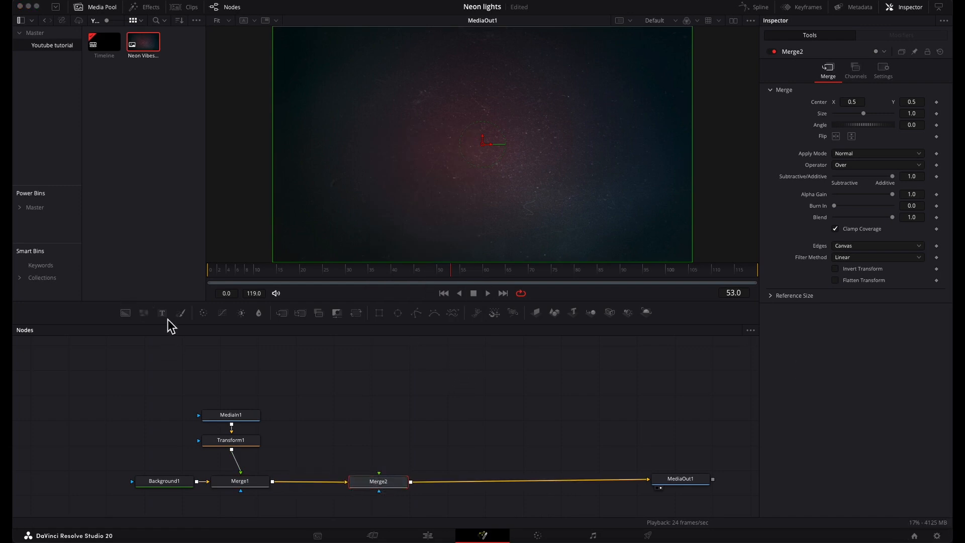
Add a Text node feeding Merge2's foreground and enter the text "Neon Vibes".
left_click_drag(164, 315, 380, 483)
left_click(812, 164)
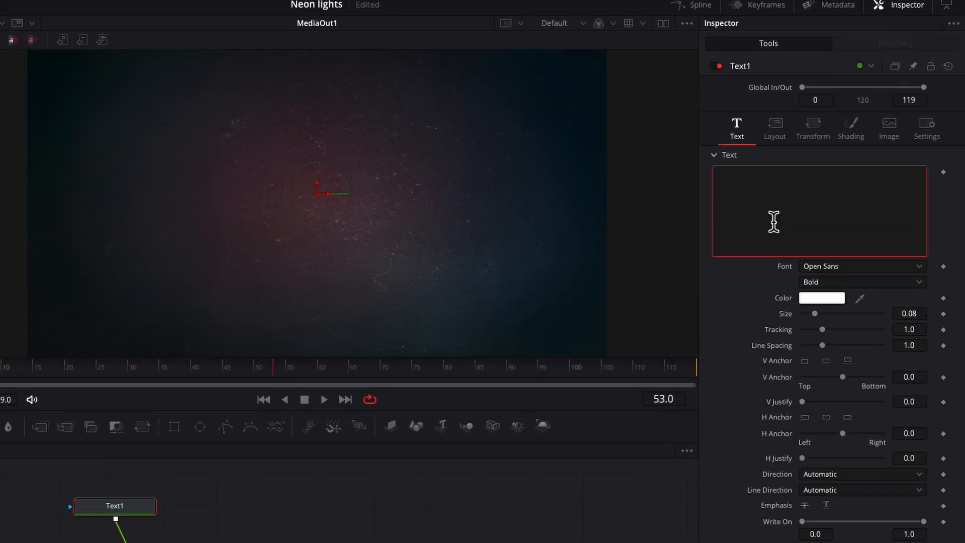
type("Neon Vibes")
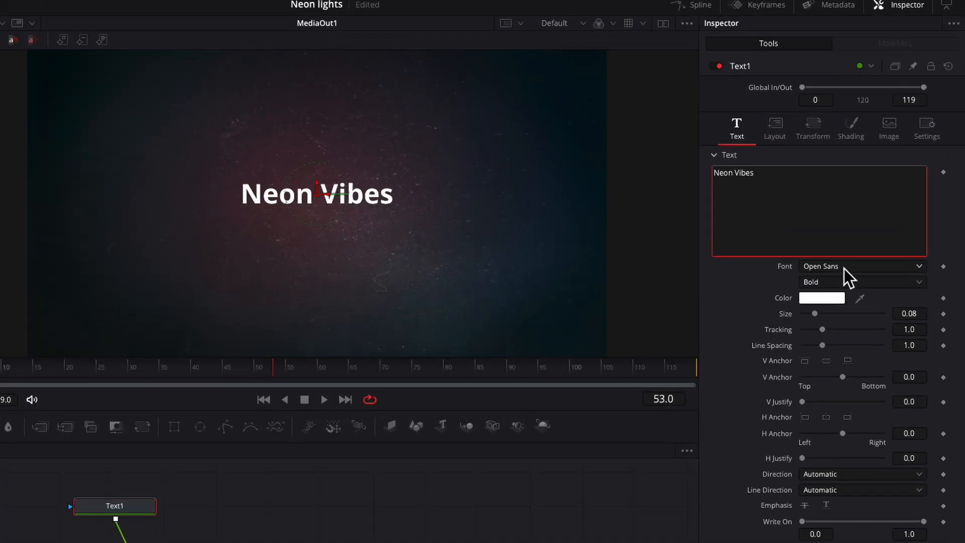
Set the title's font to Daughter of Fortune and its size to about 0.1575.
left_click(844, 267)
scroll(847, 273, "up", 10)
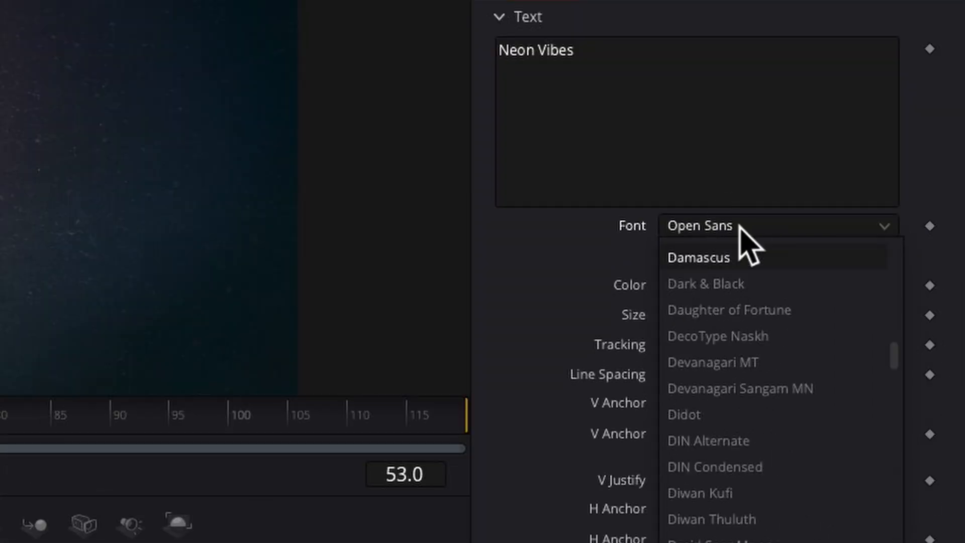
left_click(741, 310)
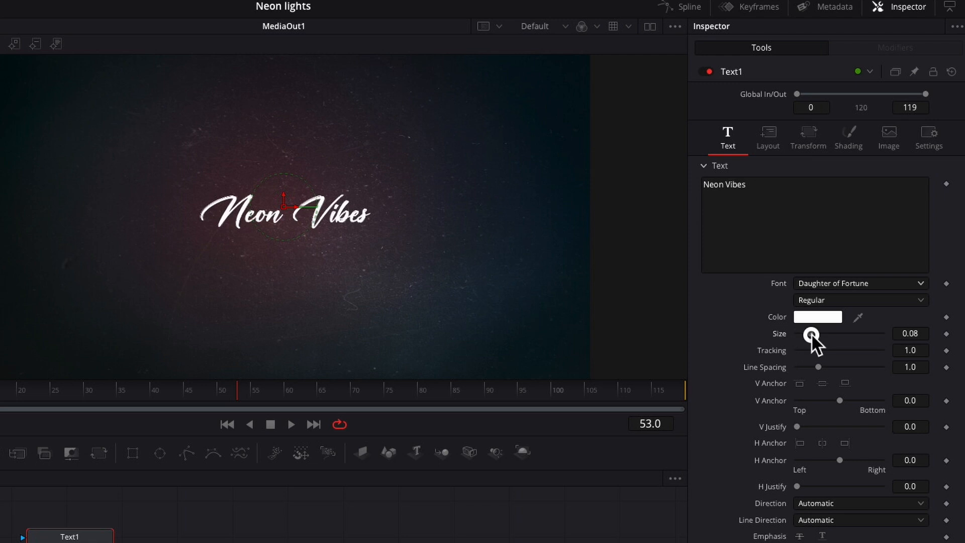
left_click_drag(811, 333, 824, 336)
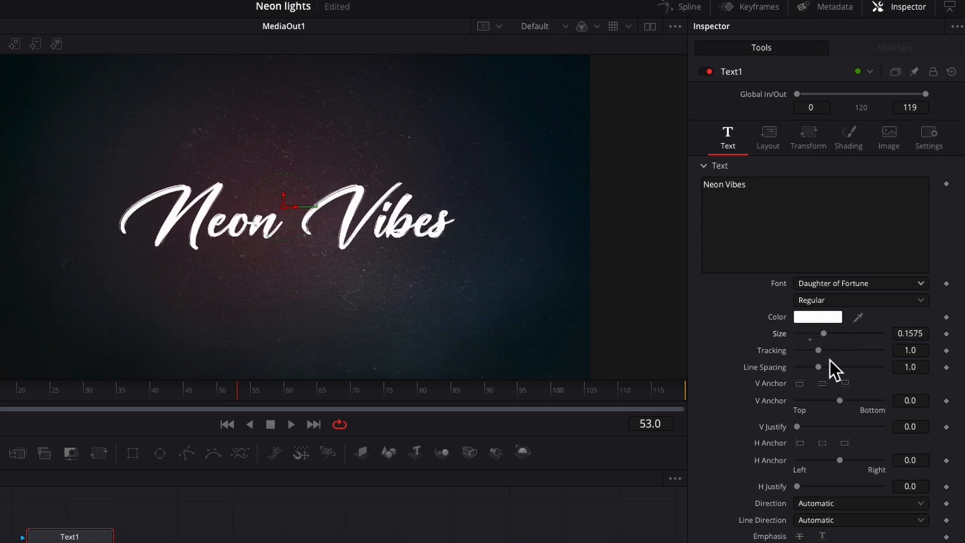
Raise the title slightly in the frame through its layout center Y and color it cyan 39F9FF.
left_click(769, 139)
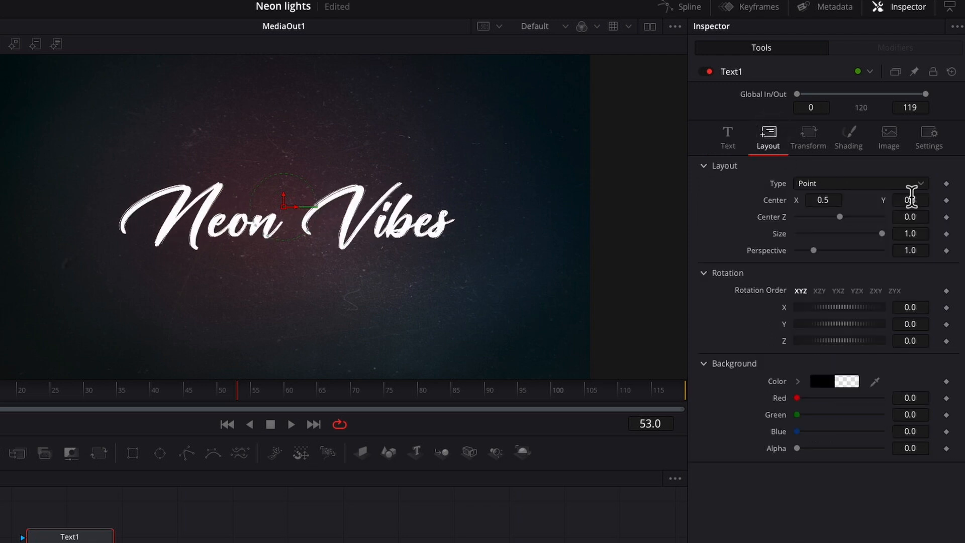
left_click_drag(905, 199, 283, 176)
left_click(727, 136)
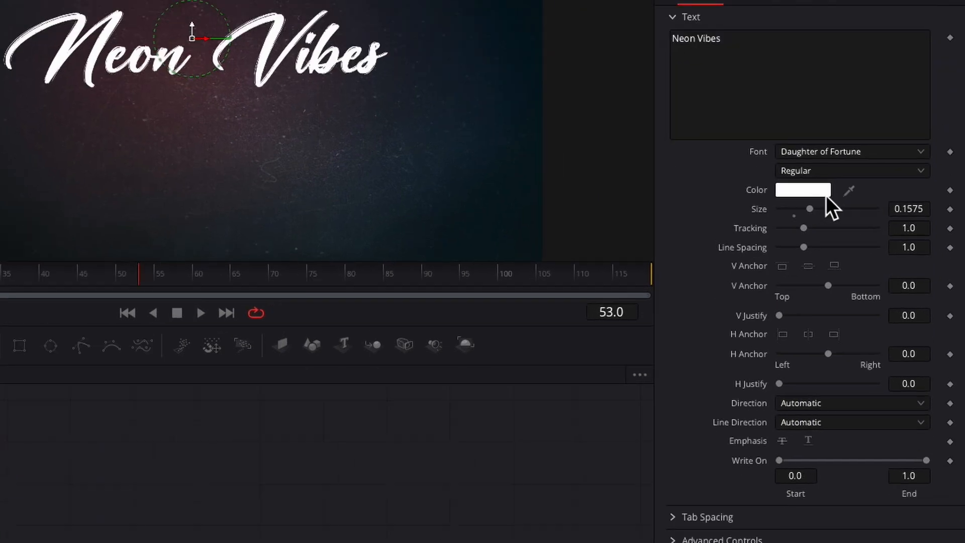
left_click(838, 317)
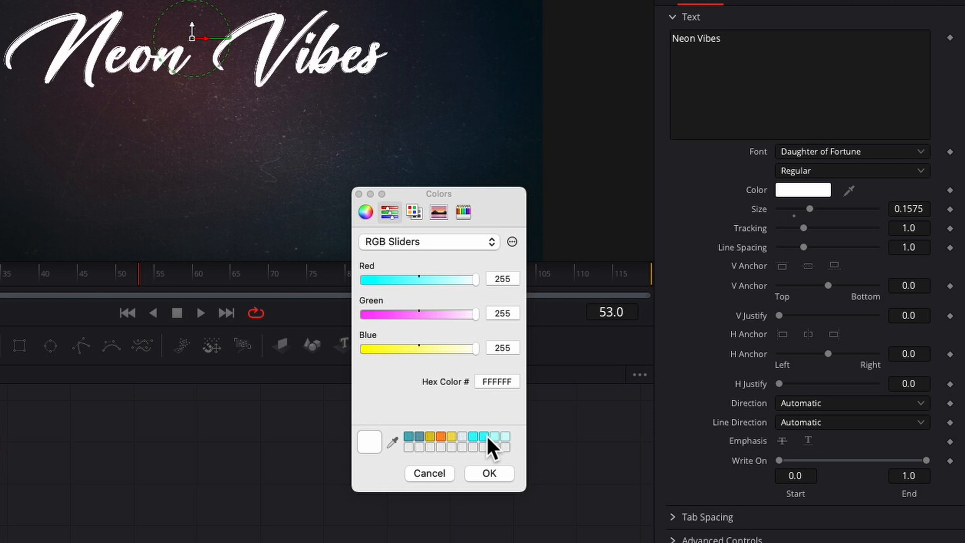
left_click(485, 435)
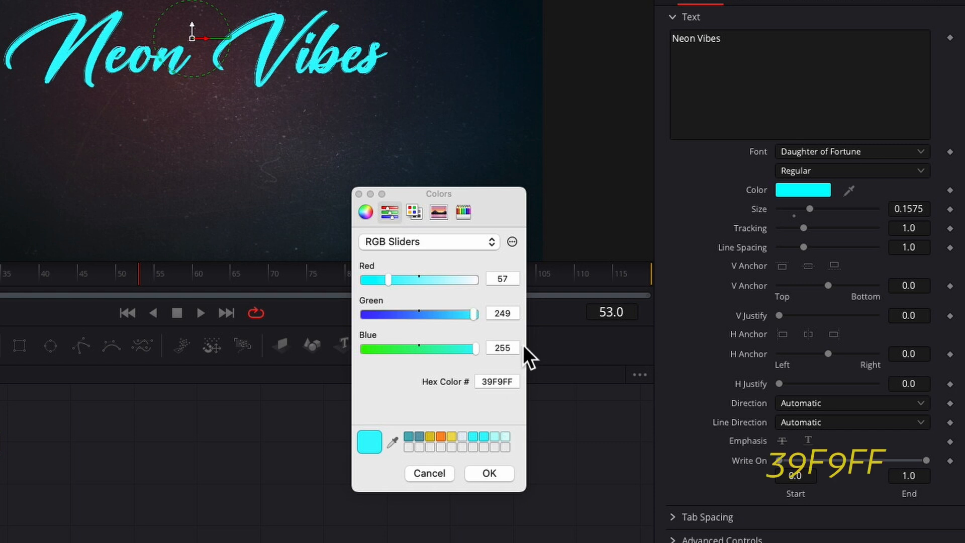
left_click(495, 470)
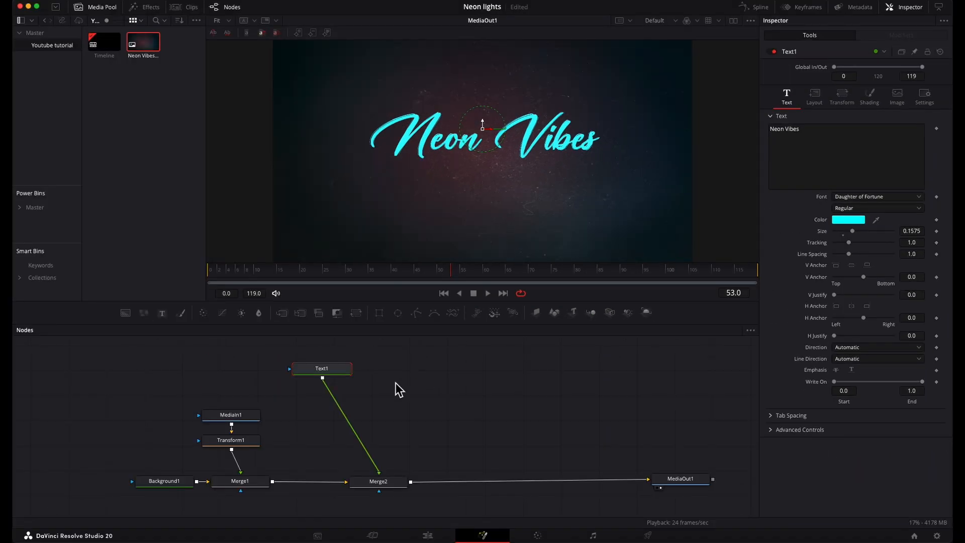
Insert a Gaussian Blur node followed by a Glow node between Text1 and Merge2.
key("shift+space")
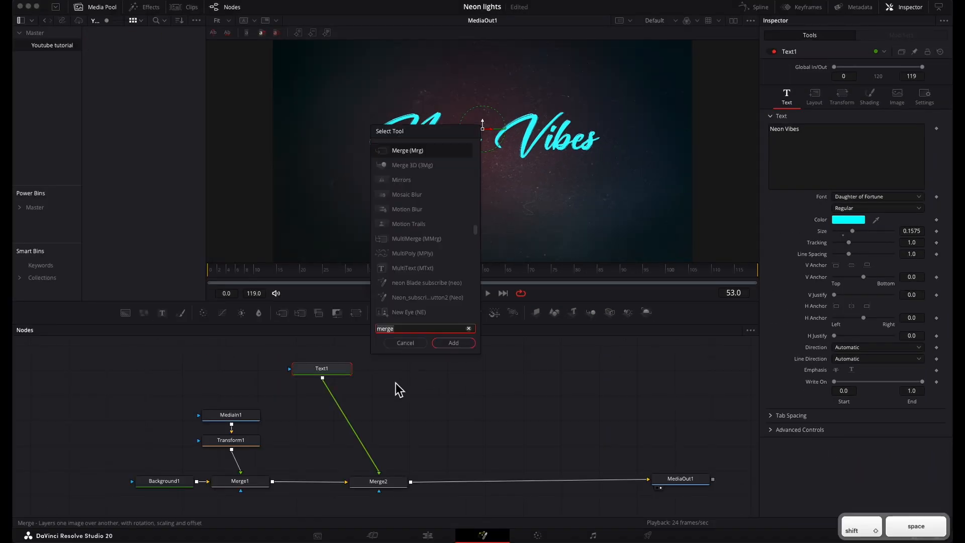
type("gauss")
key("Return")
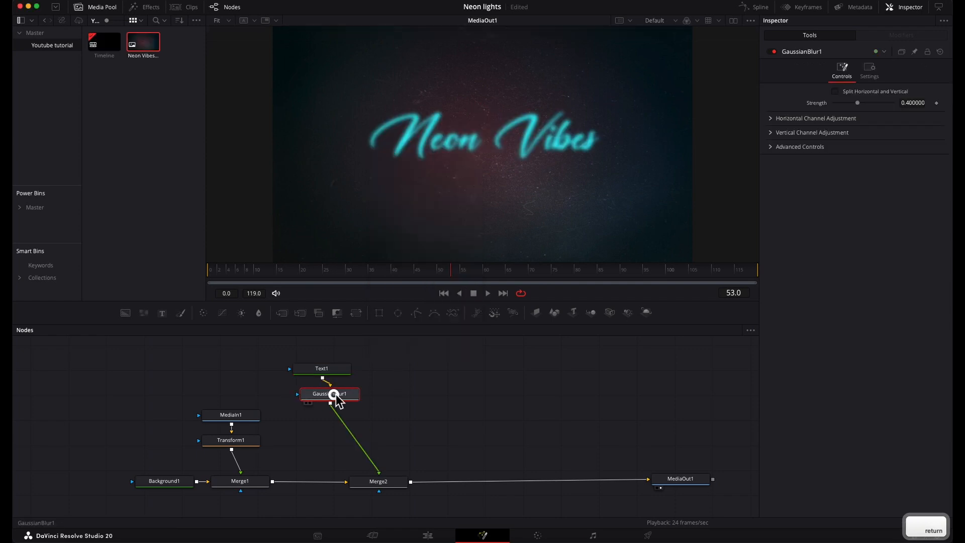
left_click_drag(334, 394, 332, 410)
key("shift+space")
type("glow")
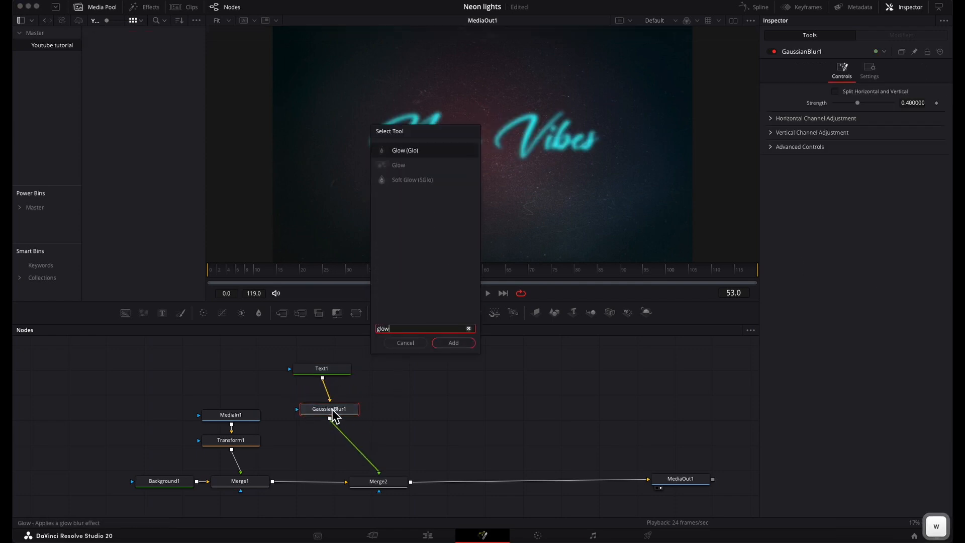
key("Return")
Set GaussianBlur1's strength to about 0.504 and Glow1's glow size to 38.
left_click(329, 409)
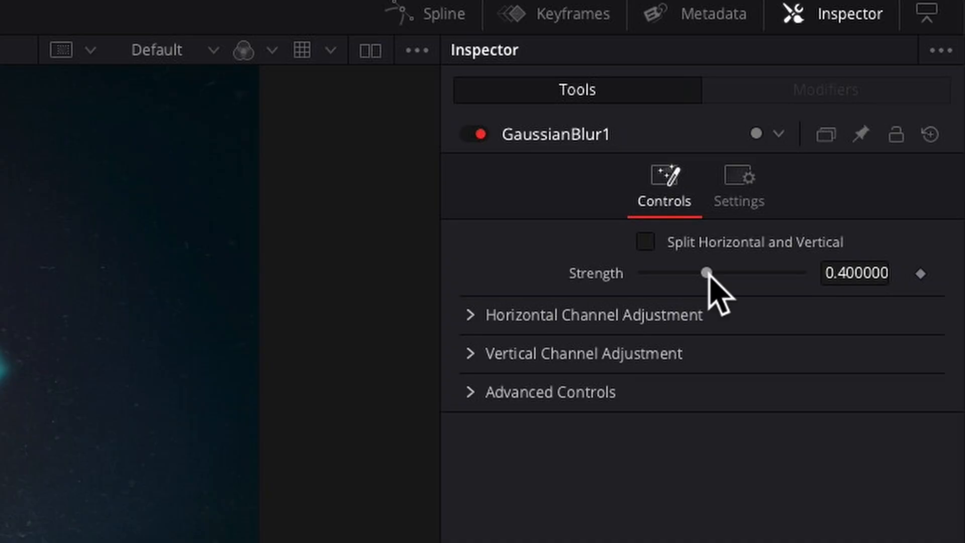
left_click_drag(709, 276, 724, 280)
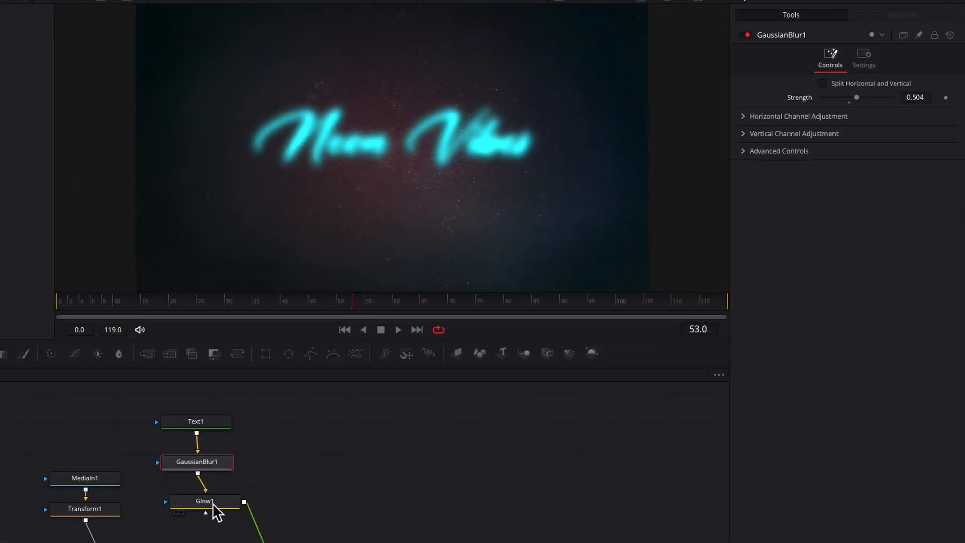
left_click(213, 506)
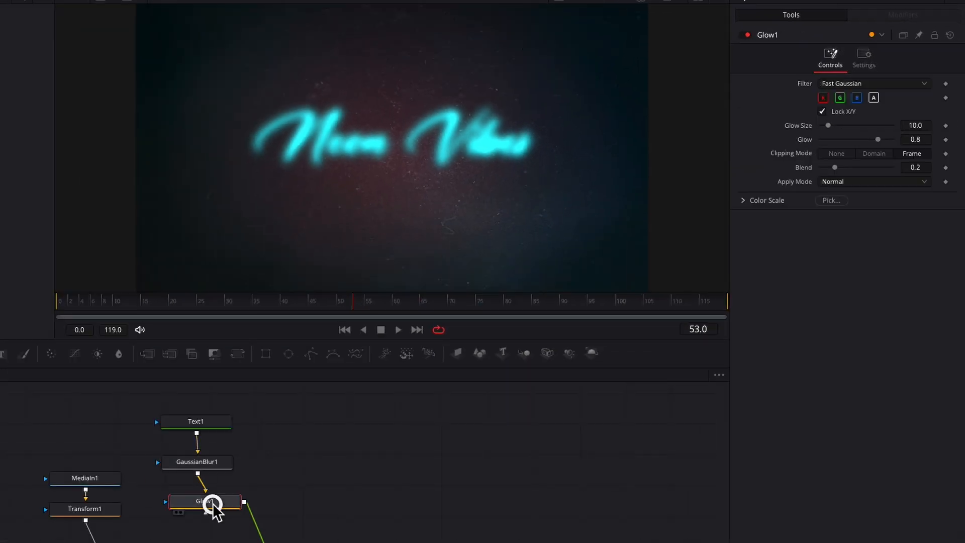
left_click(916, 125)
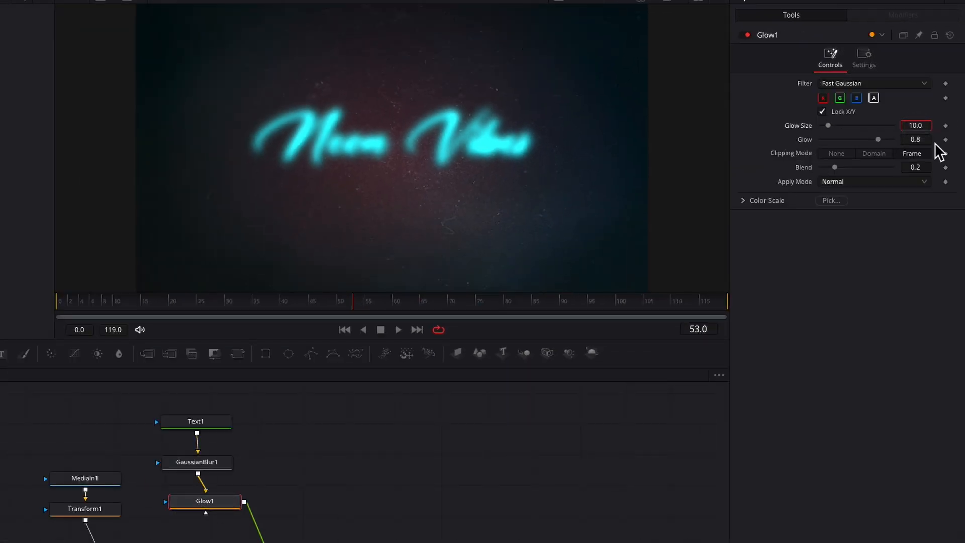
type("38")
key("Tab")
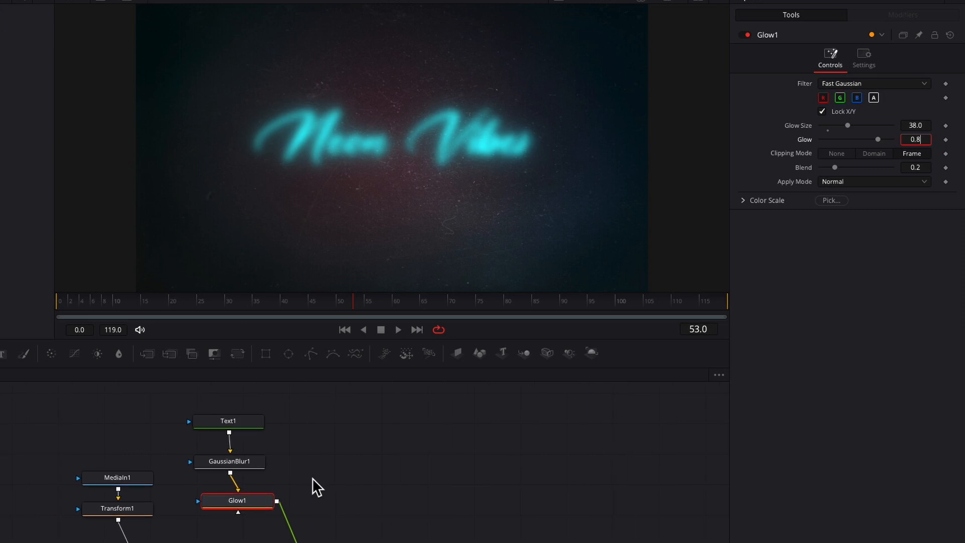
Duplicate the Text1, GaussianBlur1 and Glow1 chain and place the copy beside the original, above the Merge2 line.
left_click_drag(264, 357, 247, 507)
left_click(368, 429)
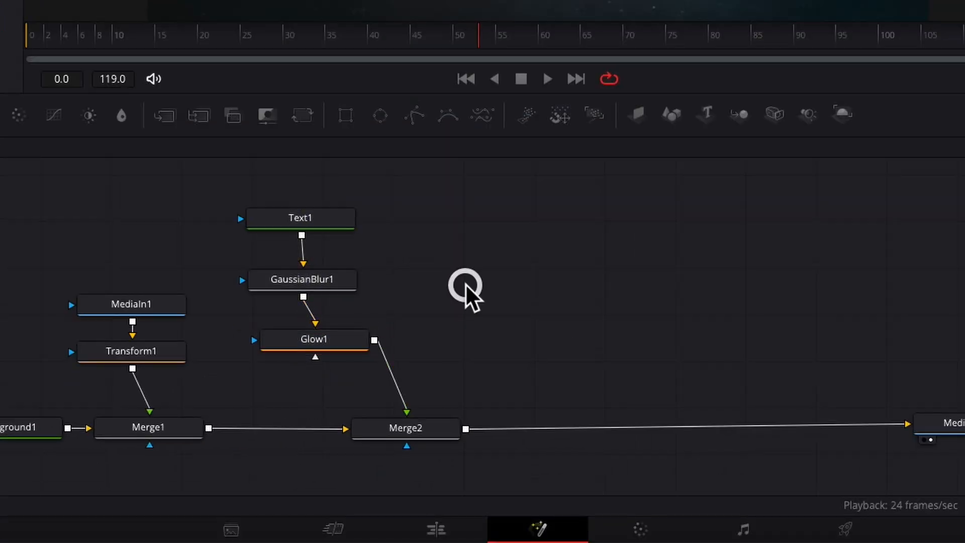
key("ctrl+v")
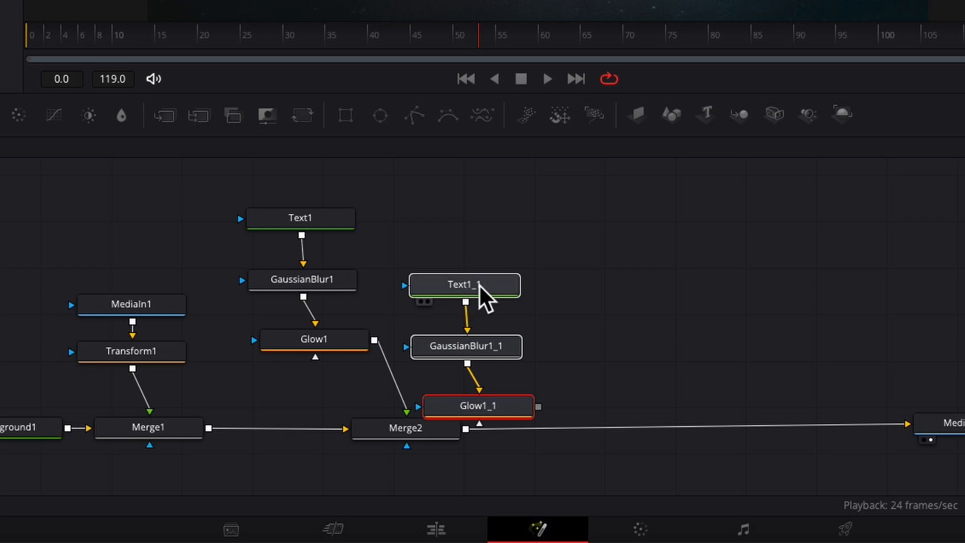
left_click_drag(487, 297, 534, 207)
Insert a Merge node between Glow1 and Merge2.
left_click(347, 341)
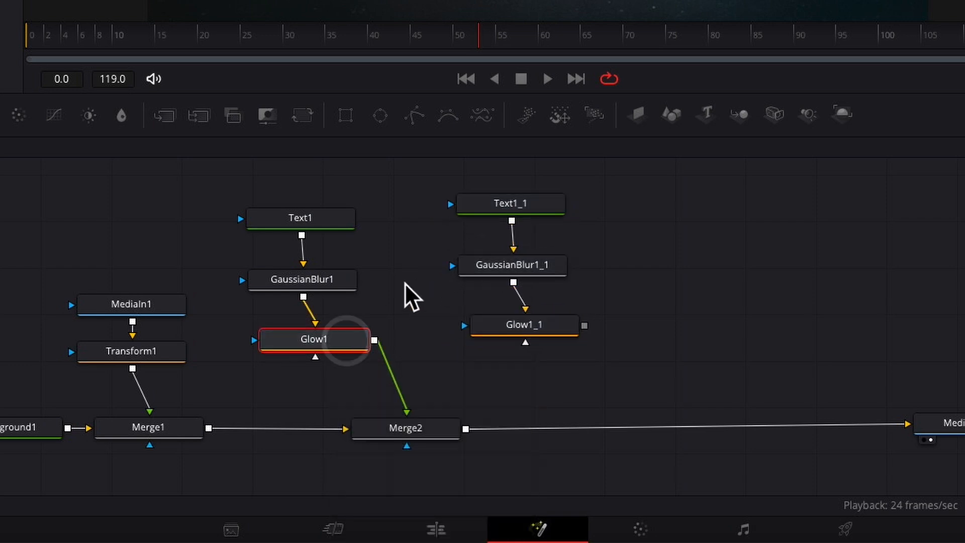
key("shift+space")
type("merge")
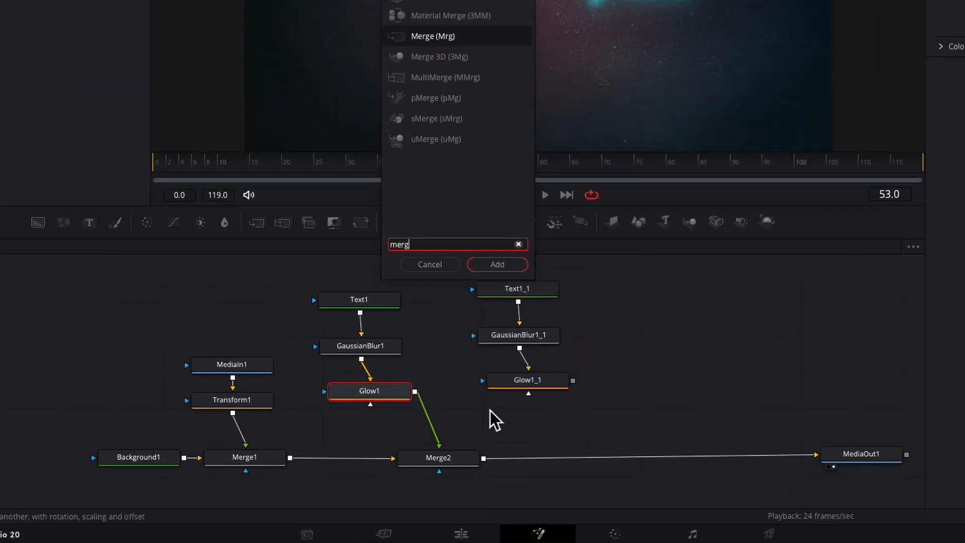
key("Return")
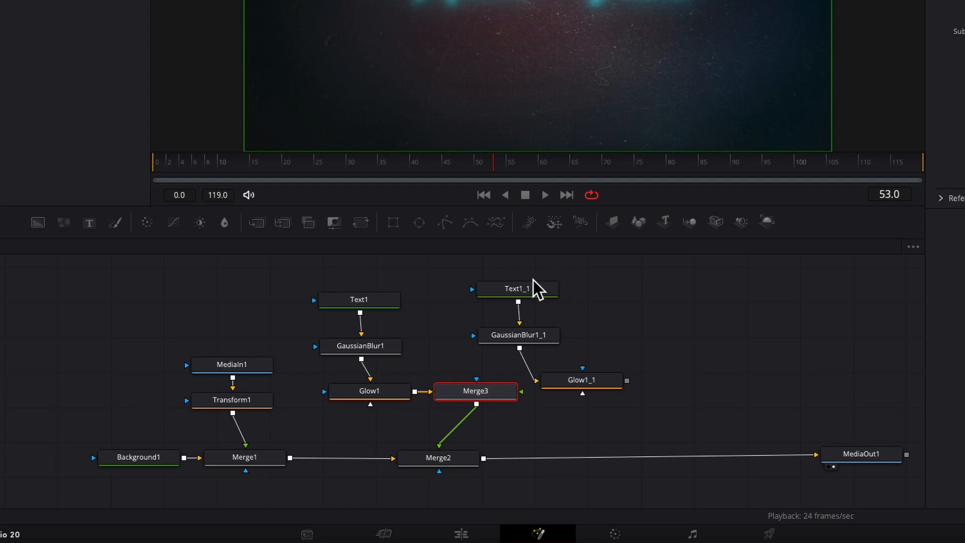
Arrange the duplicated text chain above Merge3 and connect Glow1_1's output to Merge3's foreground.
scroll(490, 319, "right", 2)
left_click_drag(477, 358, 542, 363)
left_click_drag(549, 404, 494, 365)
left_click_drag(517, 363, 465, 417)
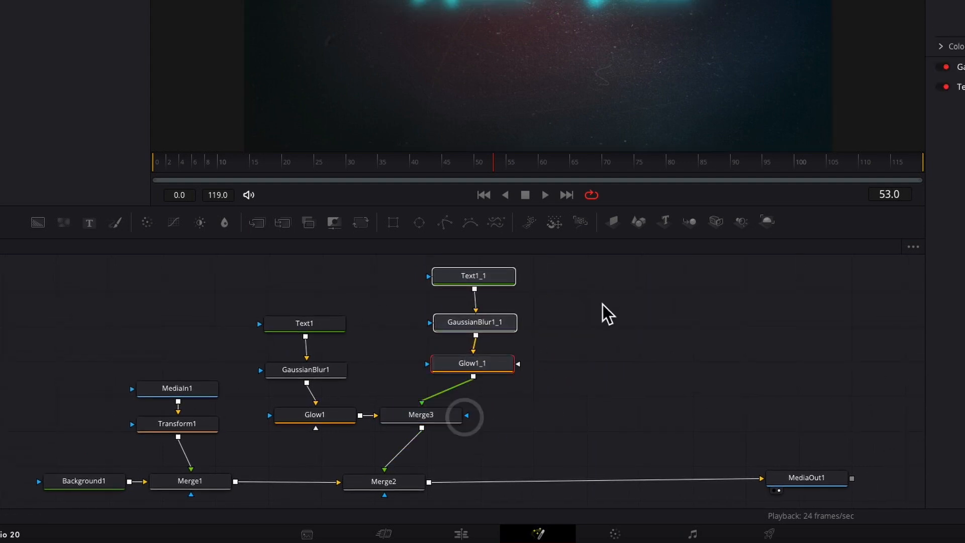
Delete GaussianBlur1_1 from the duplicated text chain and move Text1_1 down closer to Glow1_1.
left_click(559, 319)
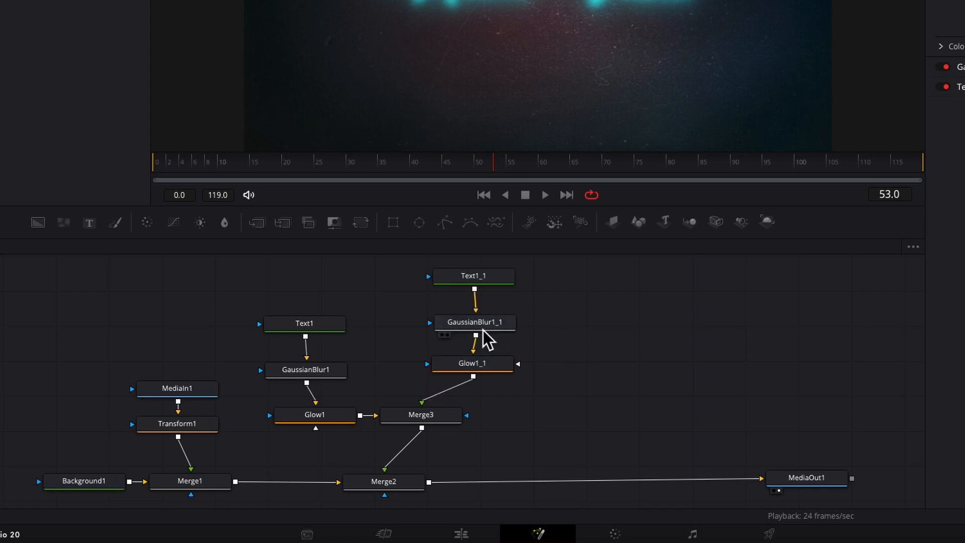
left_click(482, 330)
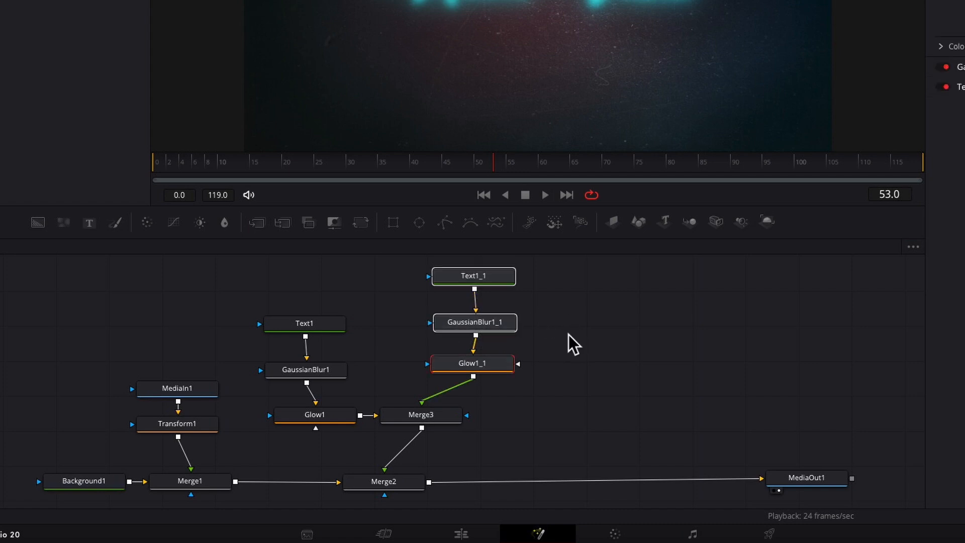
left_click(558, 319)
left_click(483, 331)
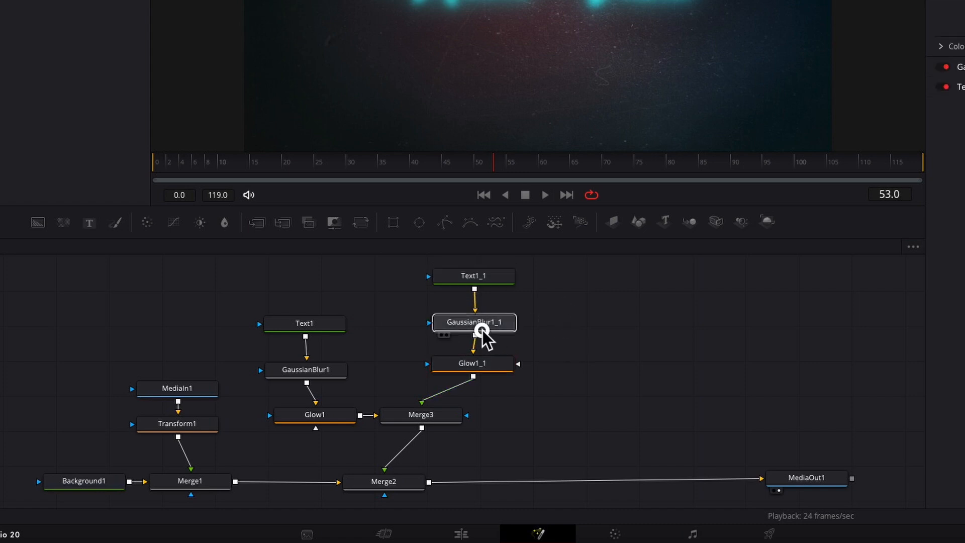
mouse_move(491, 329)
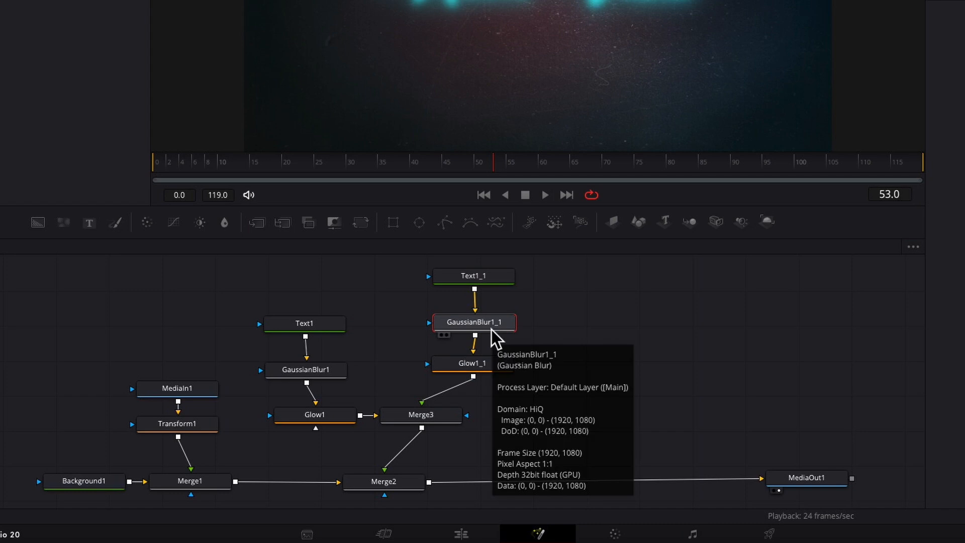
key("Delete")
left_click_drag(485, 290, 485, 332)
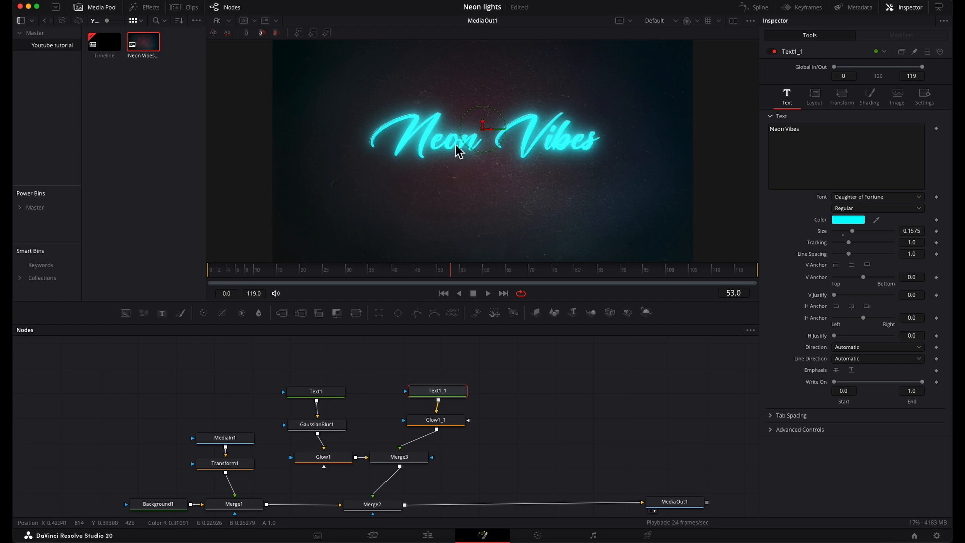
Change Text1_1's text color to the pale cyan D0FDF7.
mouse_move(447, 390)
left_mouse_down()
mouse_move(450, 378)
mouse_move(436, 382)
mouse_move(443, 390)
left_mouse_up()
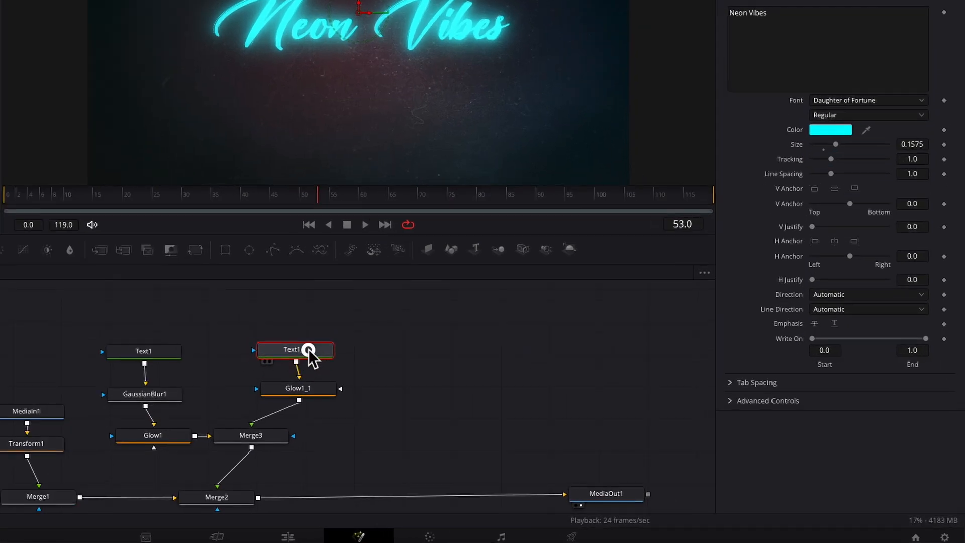
left_click_drag(308, 349, 307, 348)
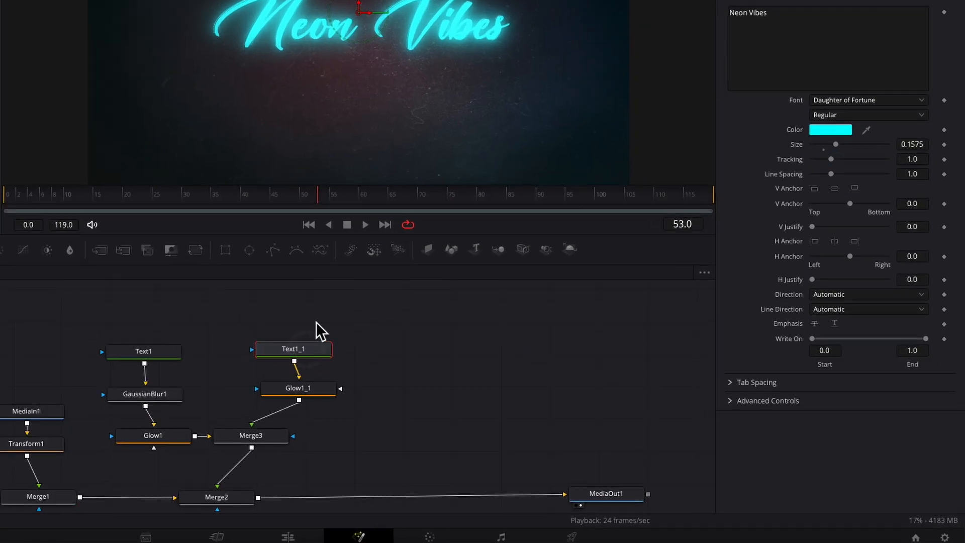
left_click(835, 131)
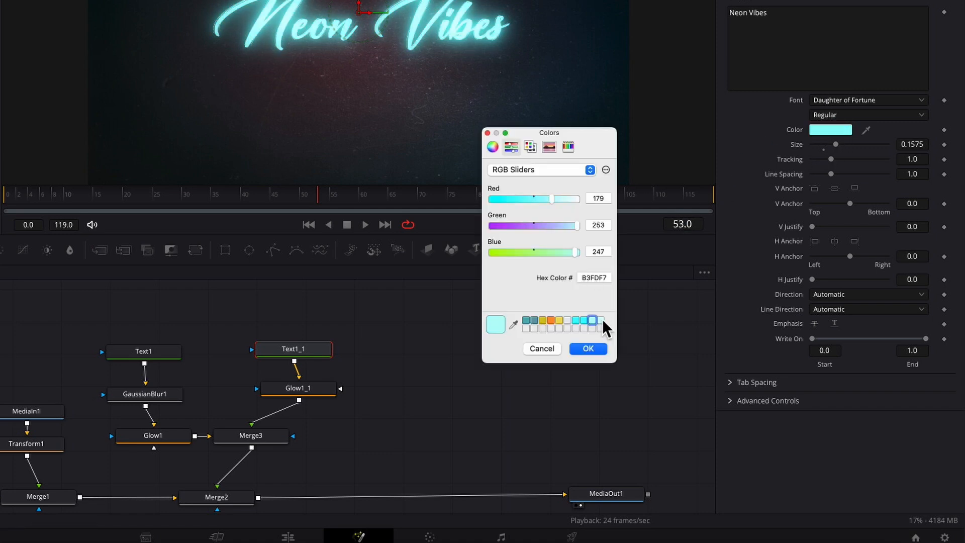
left_click(600, 320)
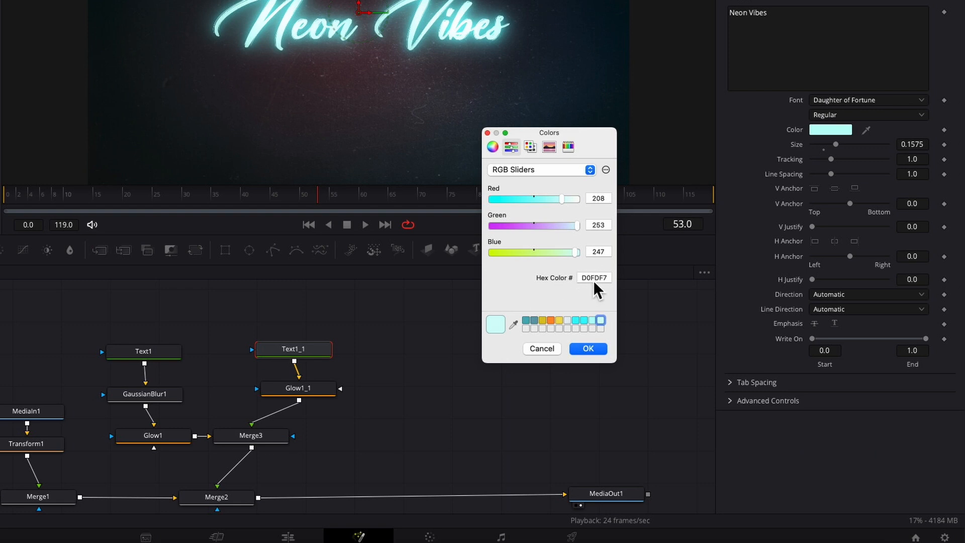
left_click(594, 350)
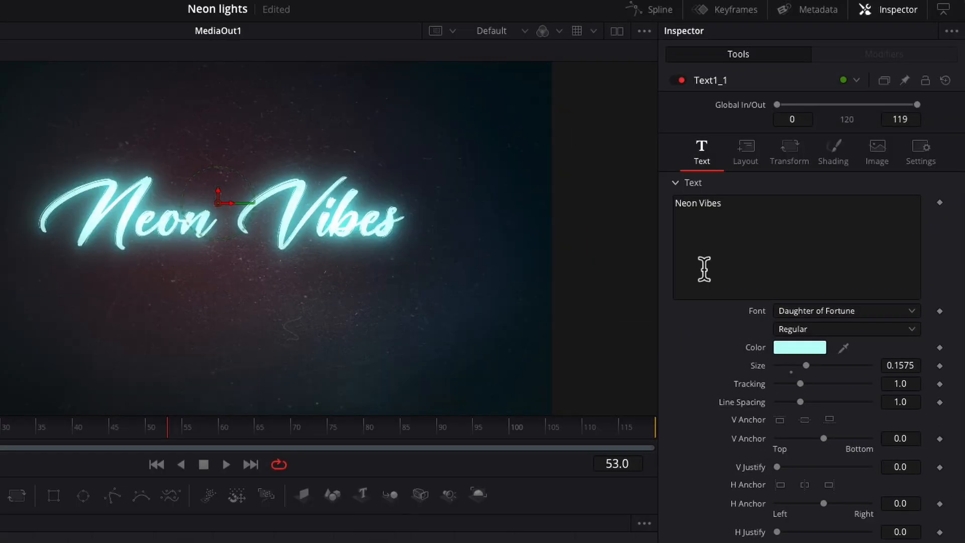
Enable Text1_1's second shading element, Red Outline, and set its color to the saved cyan 39F9FF.
left_click(834, 149)
left_click(802, 202)
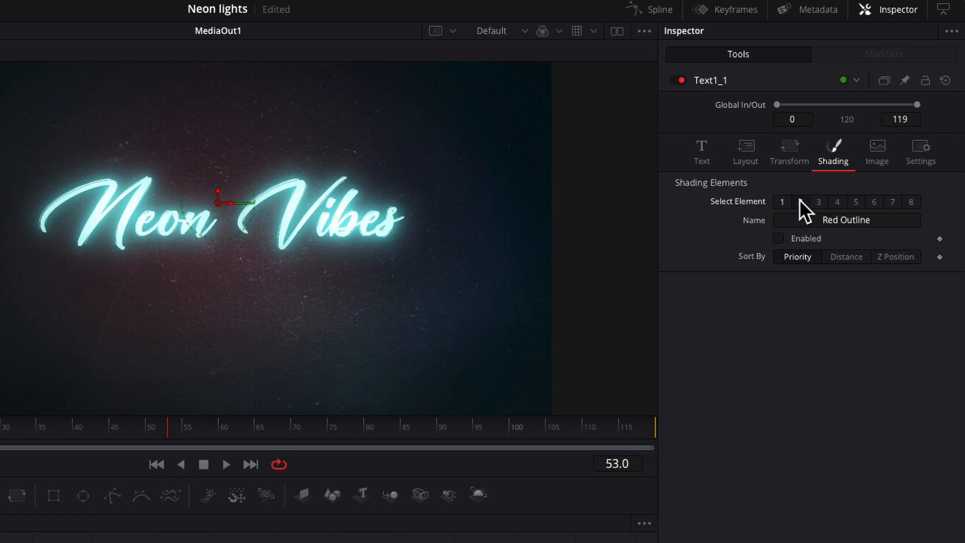
left_click(777, 239)
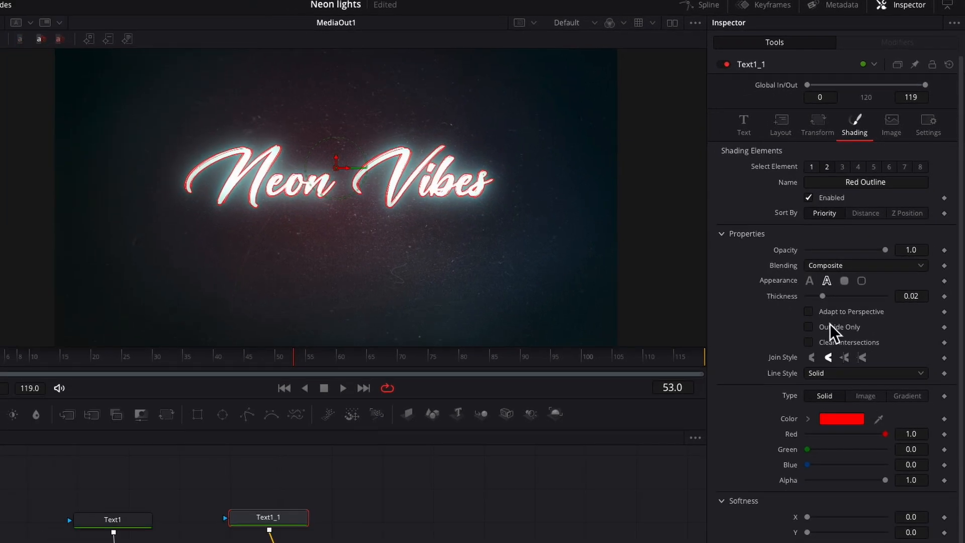
left_click(848, 418)
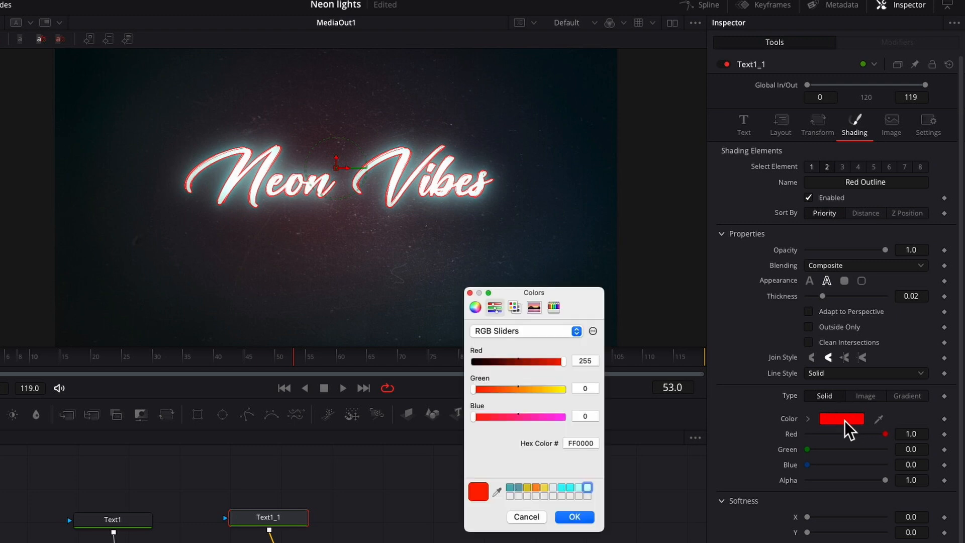
left_click(580, 486)
left_click(570, 486)
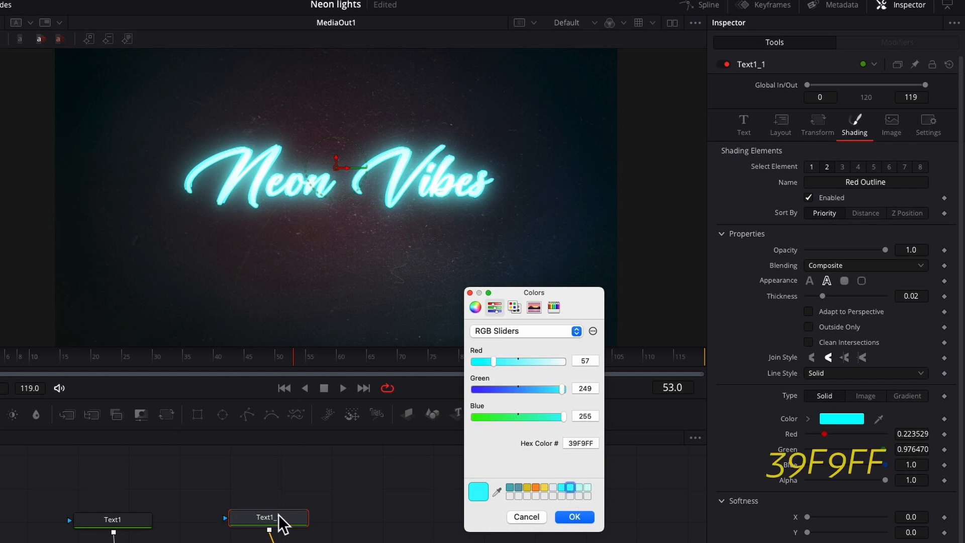
left_click(582, 516)
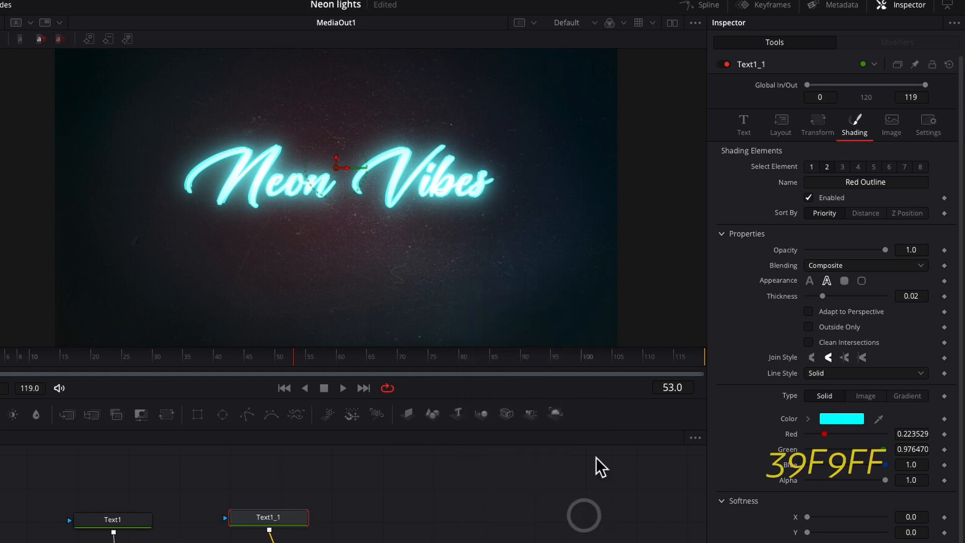
Set the outline's opacity to 0.4 and its thickness to 0.01.
double_click(914, 248)
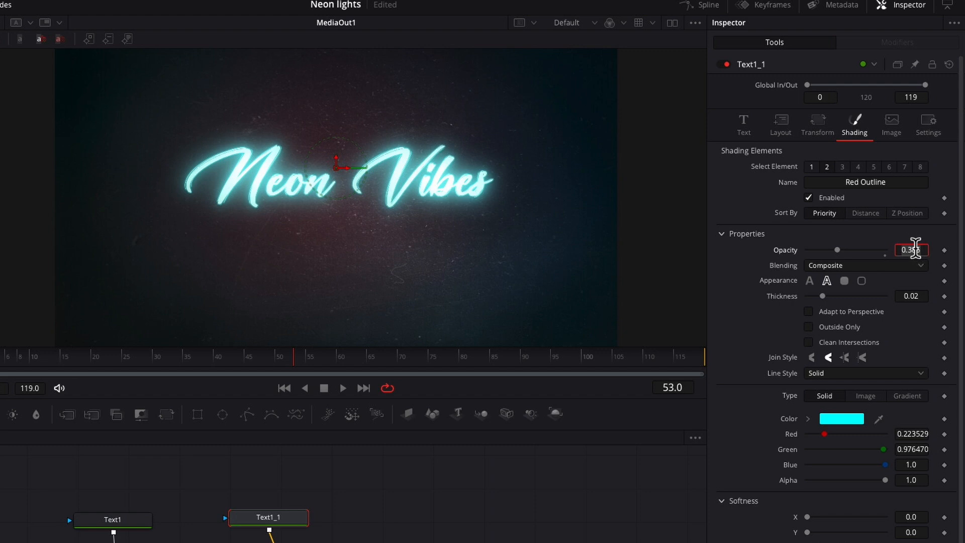
type("0.4")
key("Tab")
type("0.01")
key("Tab")
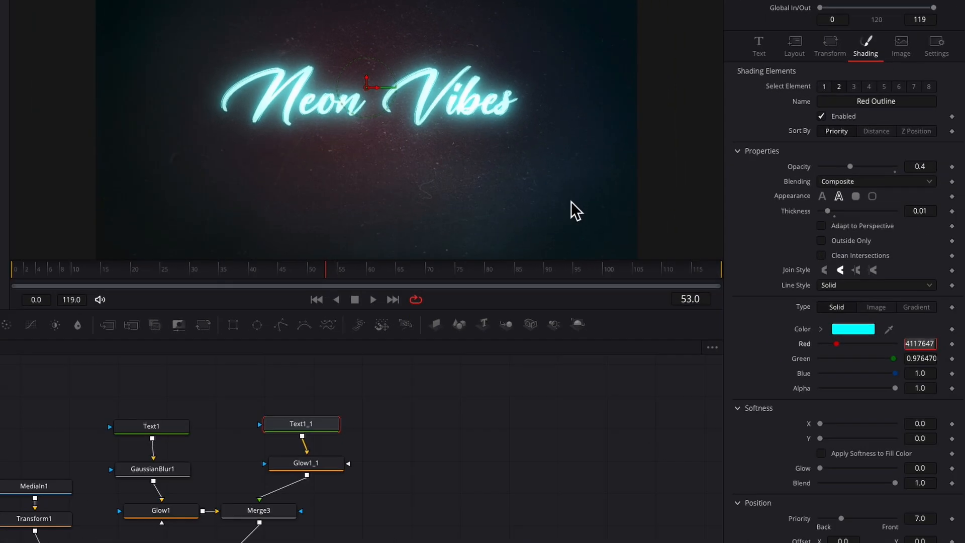
Set Glow1_1's glow size to 15 and its glow to 0.7.
left_click(305, 465)
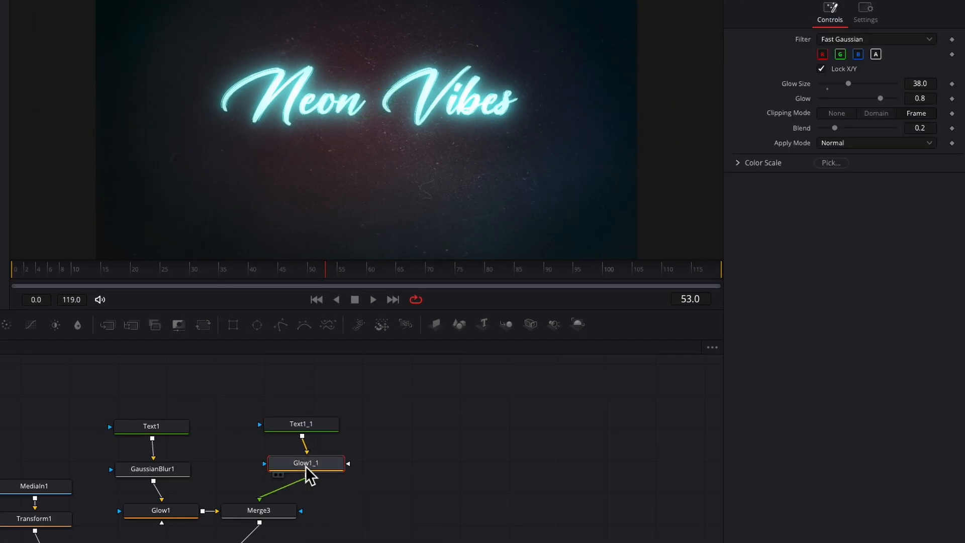
left_click_drag(306, 466, 305, 471)
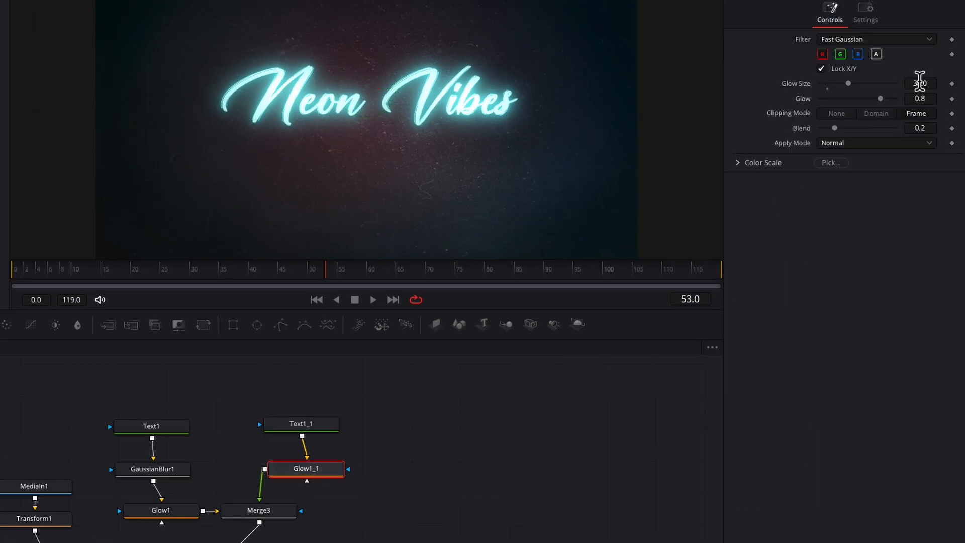
left_click(921, 83)
key("Tab")
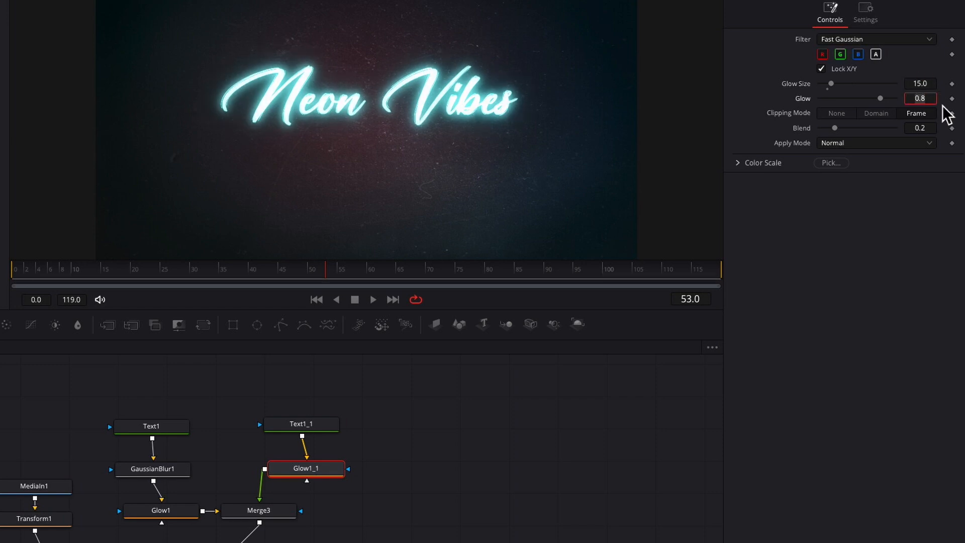
left_click(931, 98)
key("Tab")
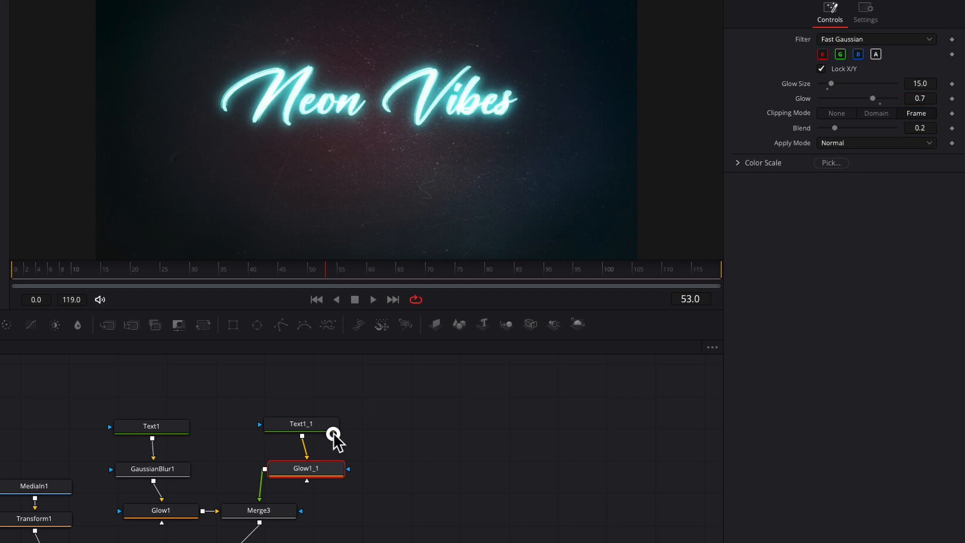
Move both text chains and Merge3 upward to make room above Merge2.
left_click(161, 510)
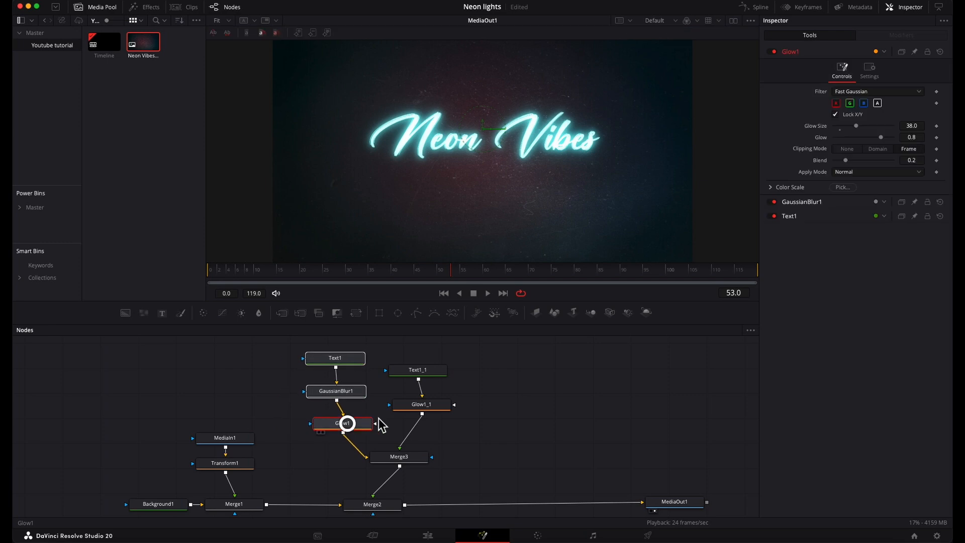
left_click_drag(425, 404, 437, 394)
left_click_drag(405, 457, 420, 443)
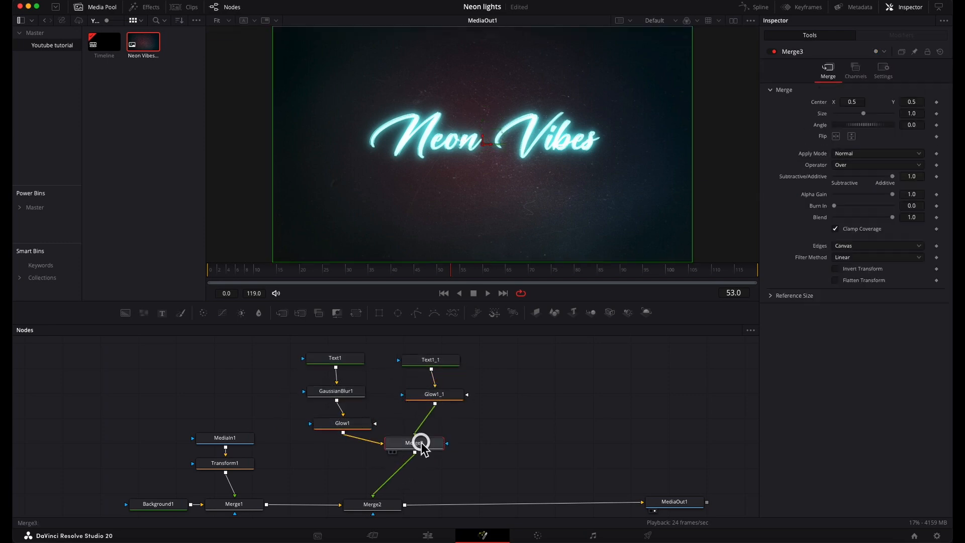
Insert a Drop Shadow node between Merge3 and Merge2.
key("shift+space")
type("drop")
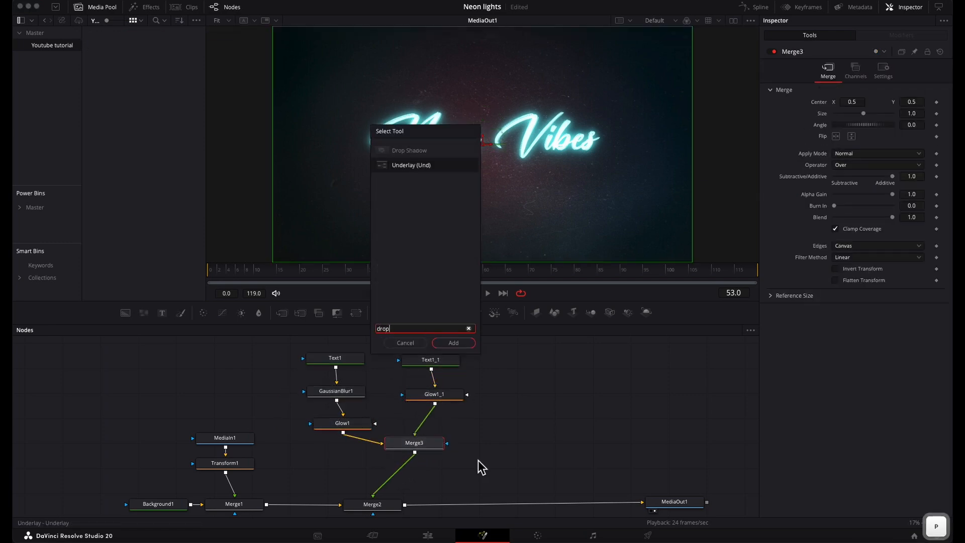
left_click(416, 151)
left_click(459, 344)
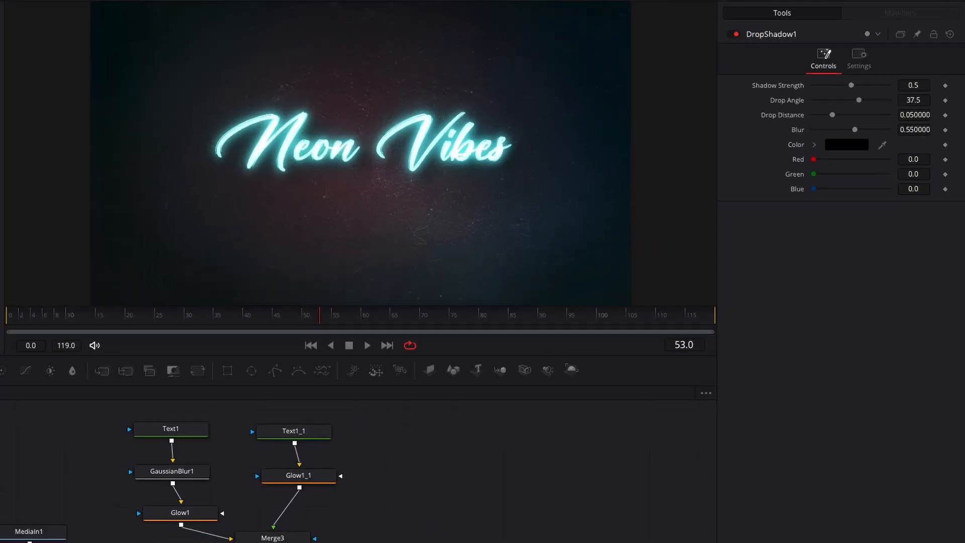
Set the drop shadow's strength to 1, drop angle to about 117, drop distance to 0.03 and blur to about 0.346.
left_click(912, 91)
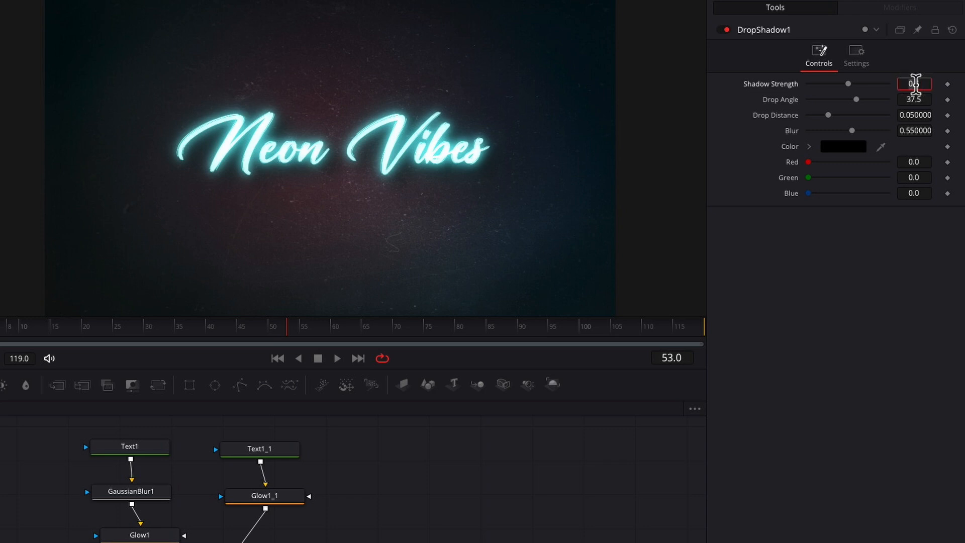
type("1")
key("Tab")
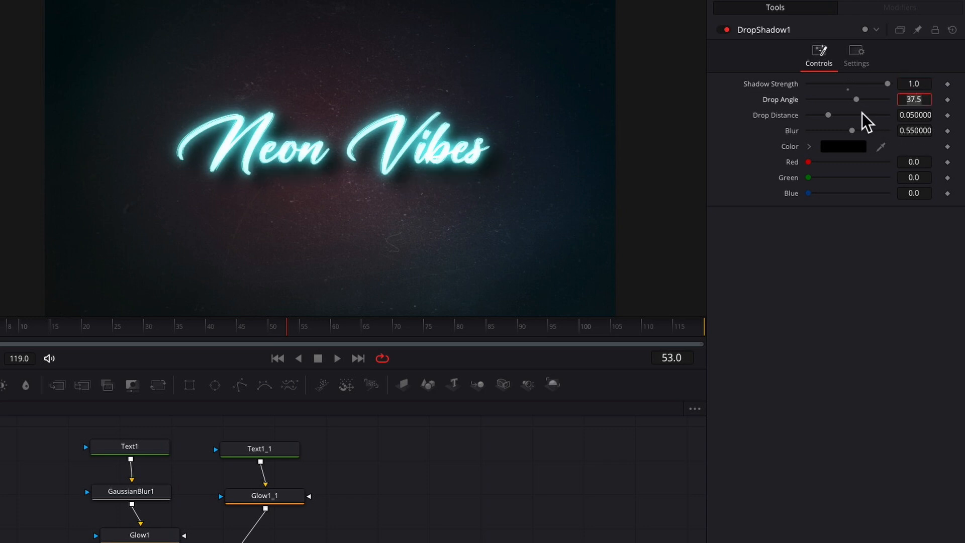
left_click_drag(857, 100, 874, 100)
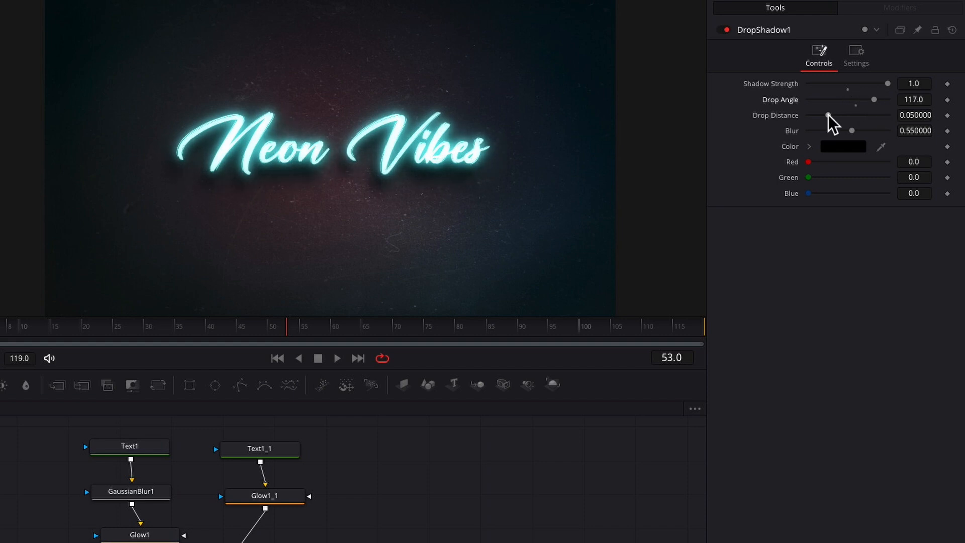
left_click(913, 115)
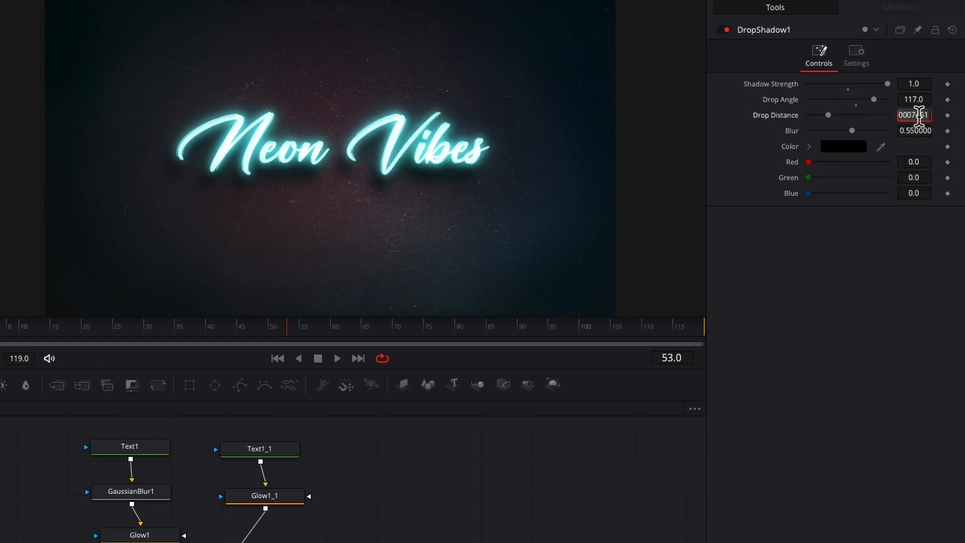
type("0.03")
key("Tab")
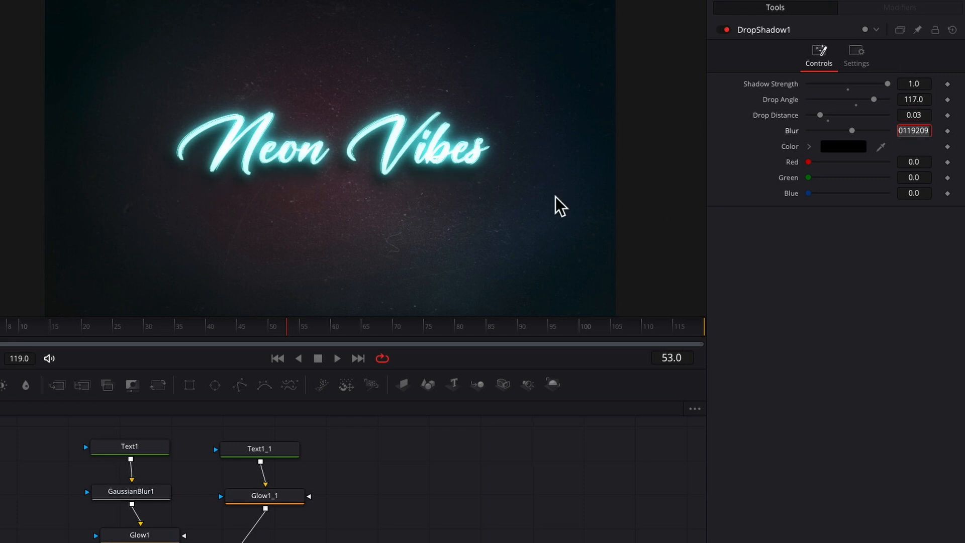
left_click_drag(853, 132, 837, 132)
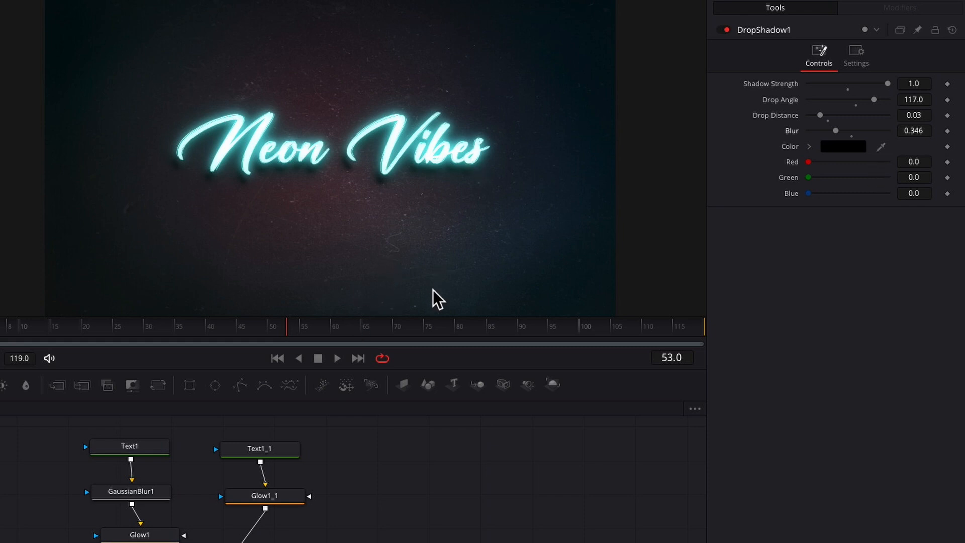
Insert a Merge node between Merge2 and MediaOut1 and space it out along the main node chain.
scroll(293, 501, "right", 4)
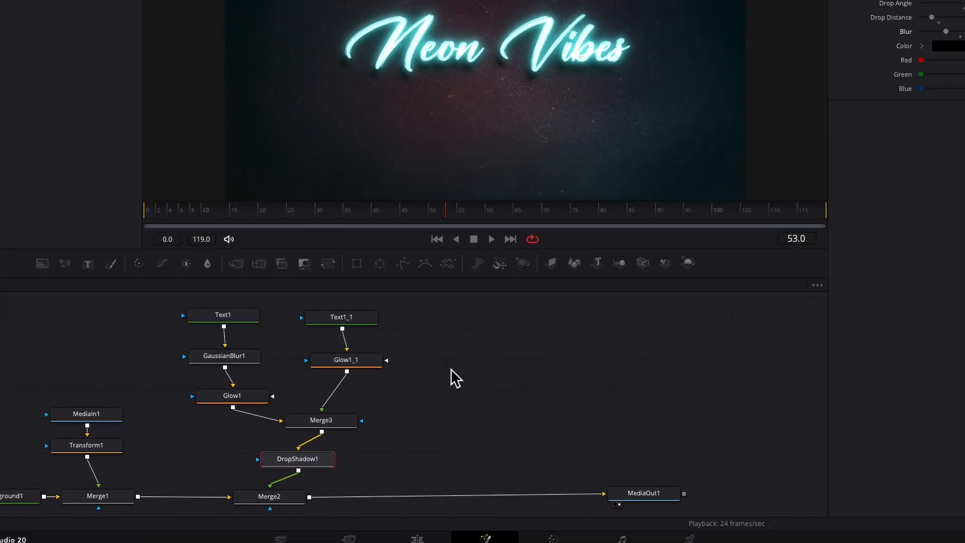
scroll(451, 368, "right", 3)
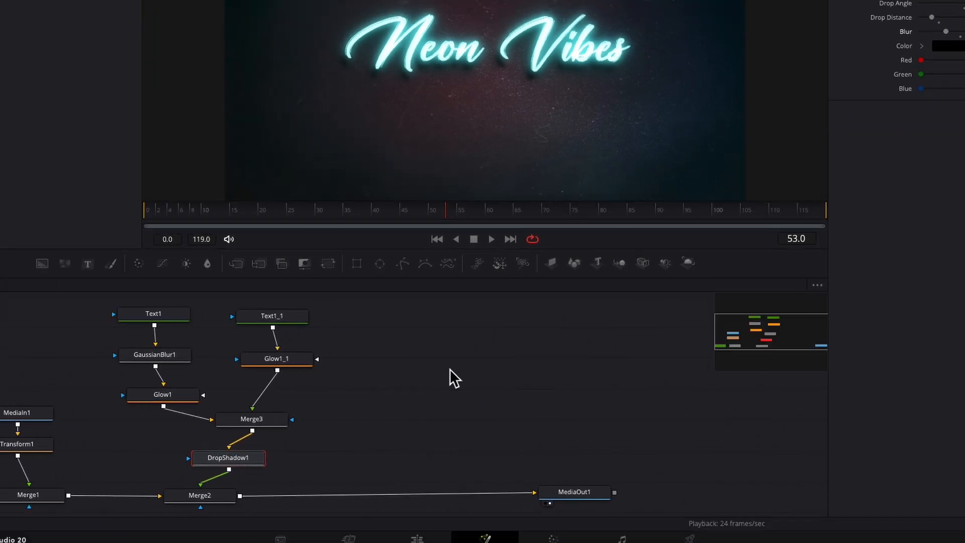
left_click(195, 488)
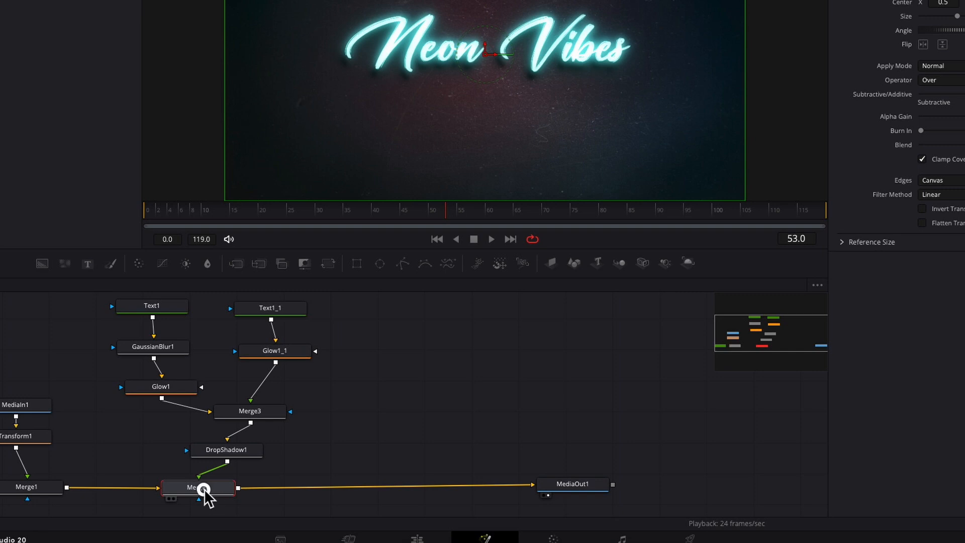
left_click_drag(205, 491, 216, 491)
key("shift+space")
type("merge")
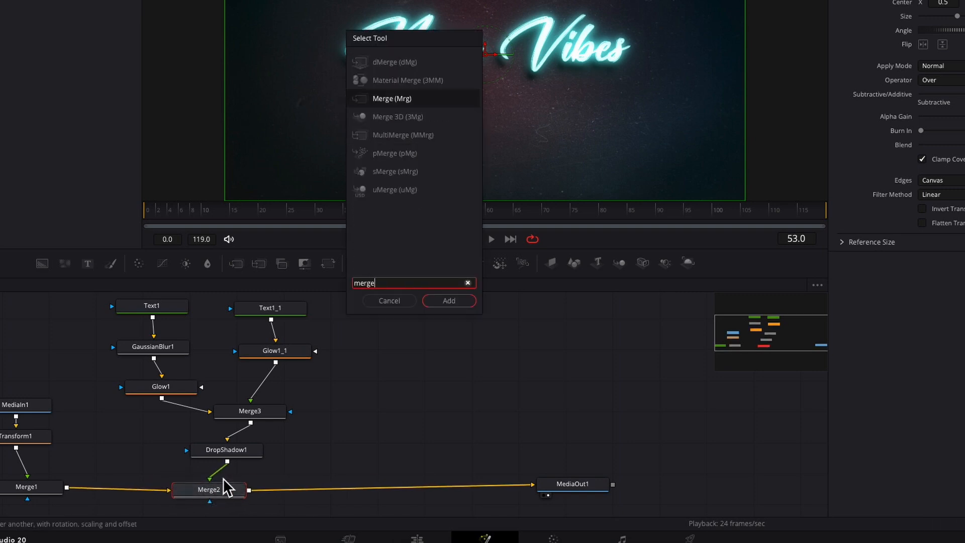
key("Return")
left_click_drag(299, 488, 428, 492)
left_click_drag(572, 481, 590, 485)
Add a Polygon mask and a Background node beside the text chains, and connect the polygon to the background's mask input.
left_click_drag(402, 266, 399, 366)
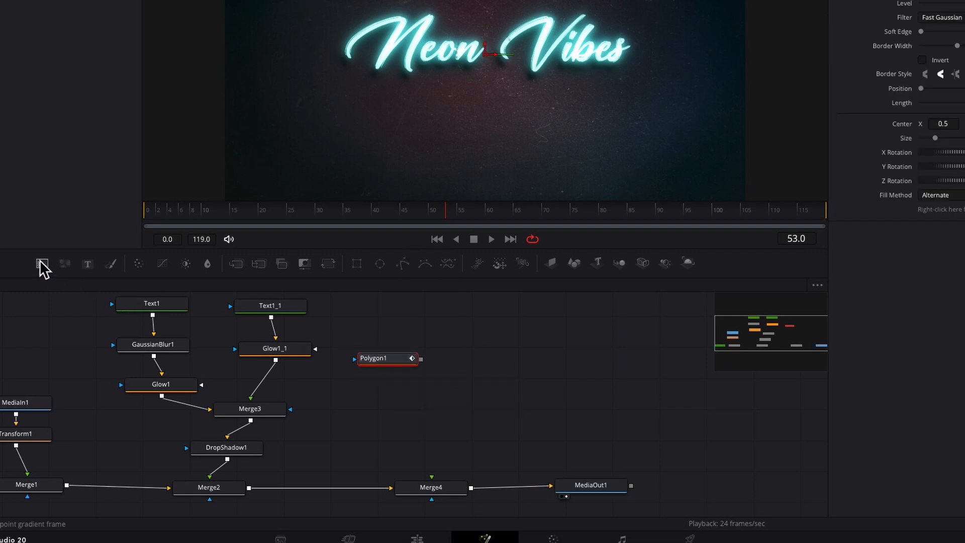
left_click_drag(41, 263, 389, 393)
left_click_drag(421, 359, 350, 391)
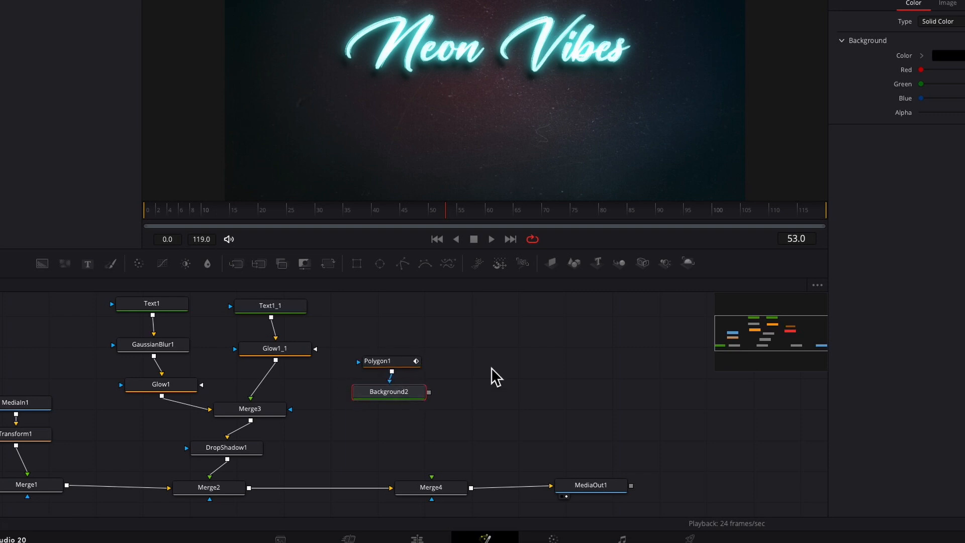
Append Gaussian Blur and Glow nodes below Background2, and move the whole polygon chain upward.
key("shift+space")
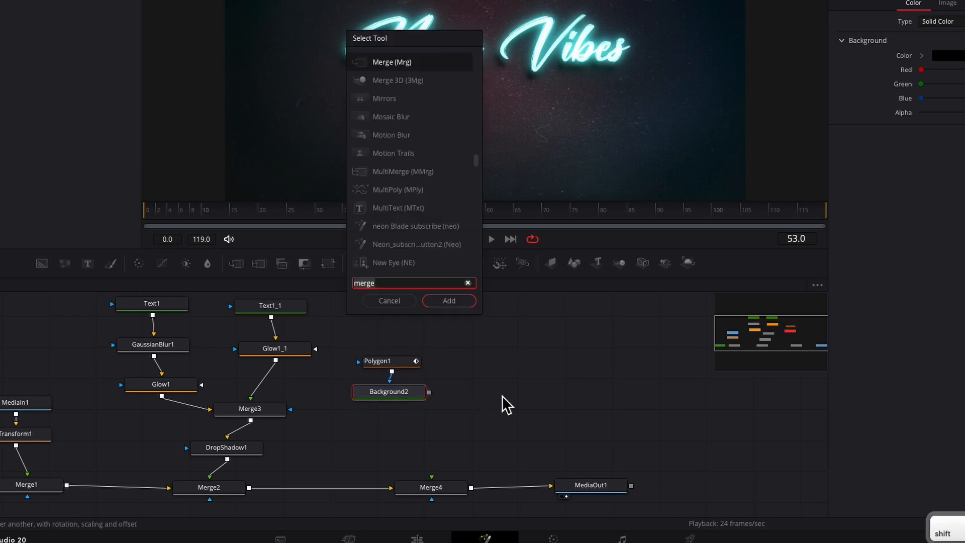
type("gaus")
key("Return")
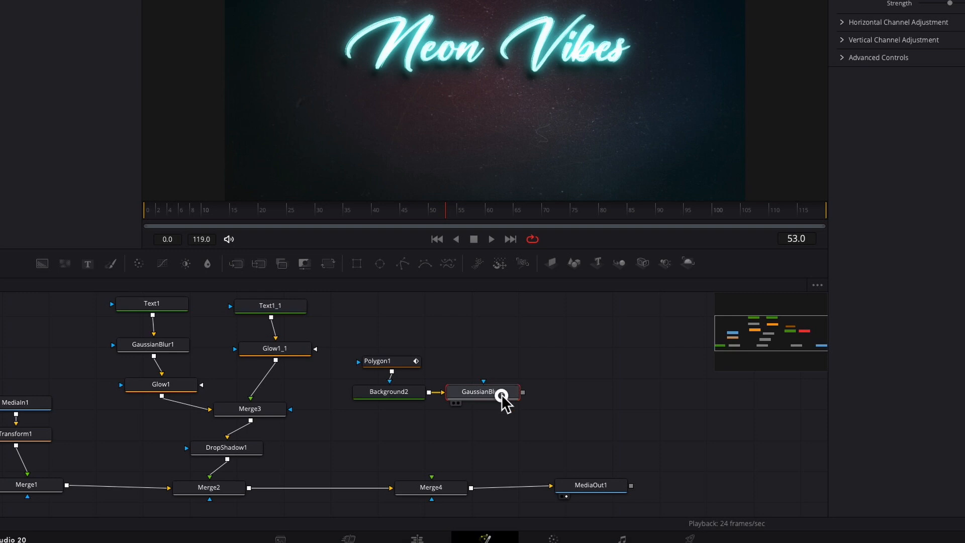
left_click_drag(502, 395, 408, 429)
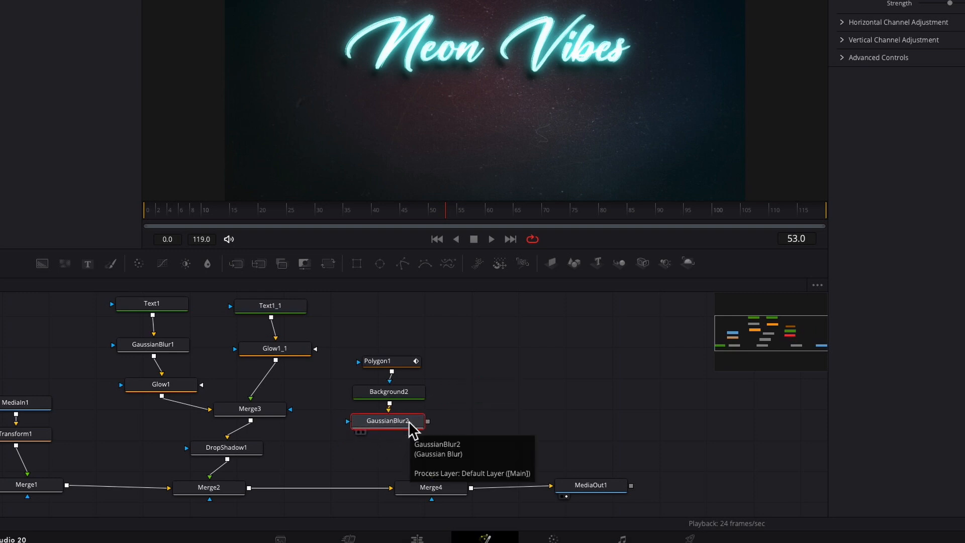
key("shift+space")
type("glow")
key("Return")
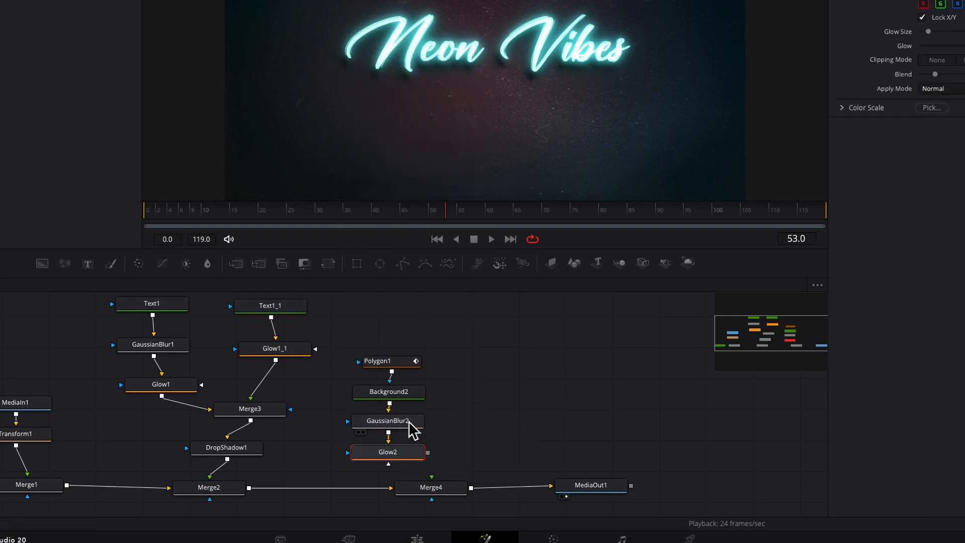
left_click_drag(455, 327, 390, 413)
left_click(430, 433)
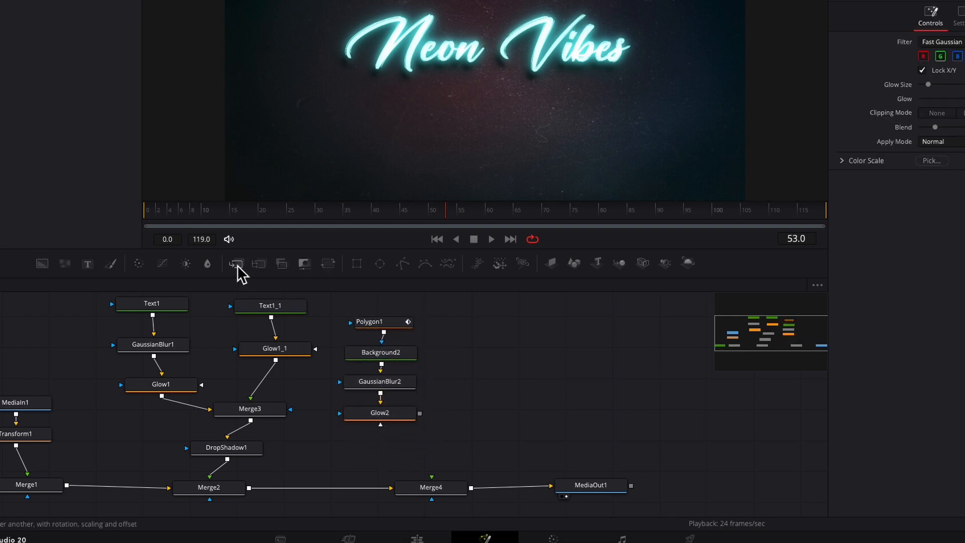
Add two Merge nodes beside Glow2, chain Glow2 through both of them, and connect the last one to Merge4's foreground.
left_click_drag(236, 263, 490, 413)
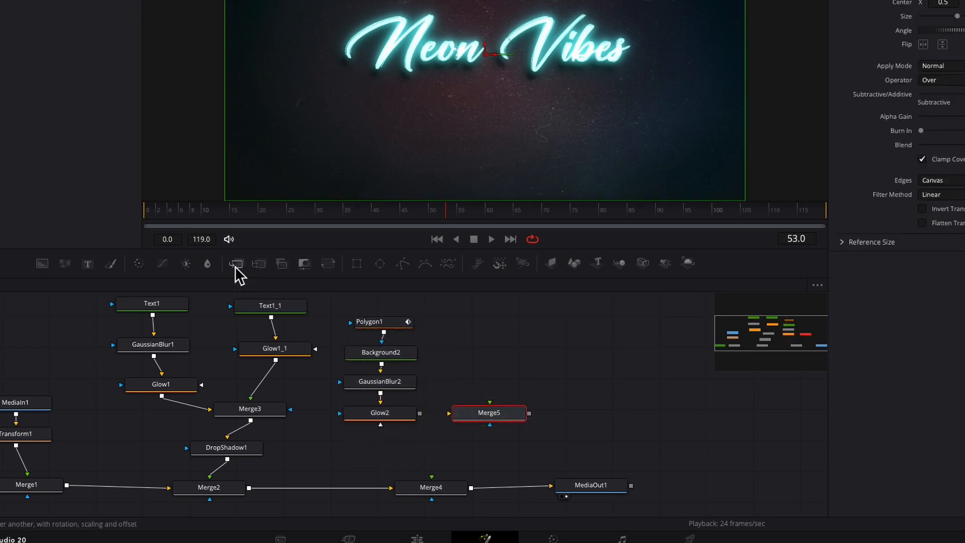
left_click_drag(236, 263, 581, 413)
left_click_drag(420, 413, 448, 413)
left_click_drag(529, 413, 549, 412)
left_click_drag(621, 412, 432, 476)
left_click_drag(489, 413, 481, 413)
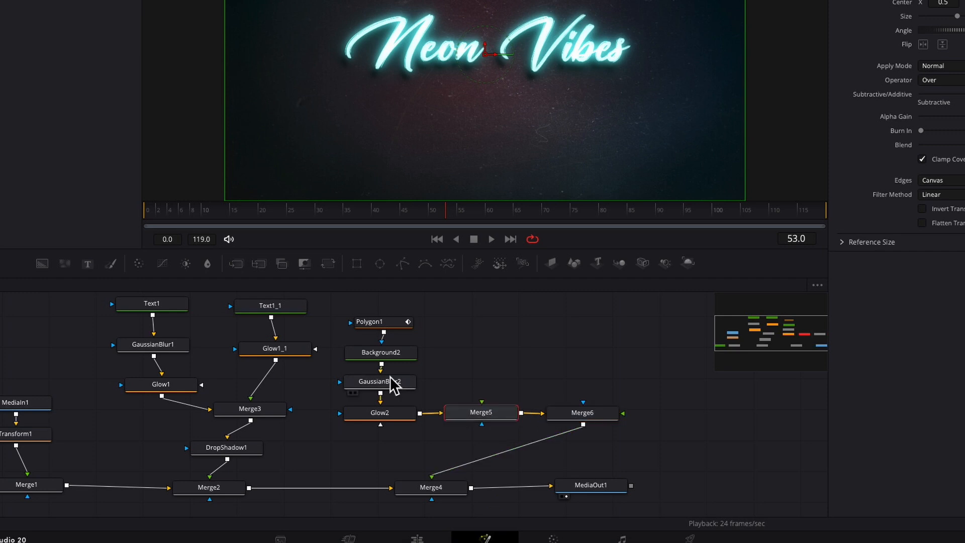
Draw an open, wavy four-point path with Polygon1 beneath the Neon Vibes text.
left_click(377, 323)
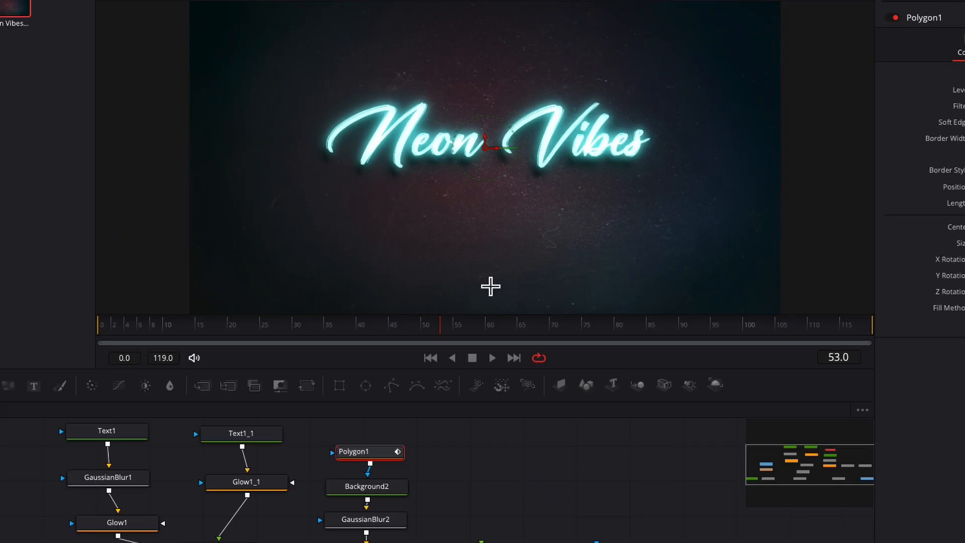
left_click(354, 124)
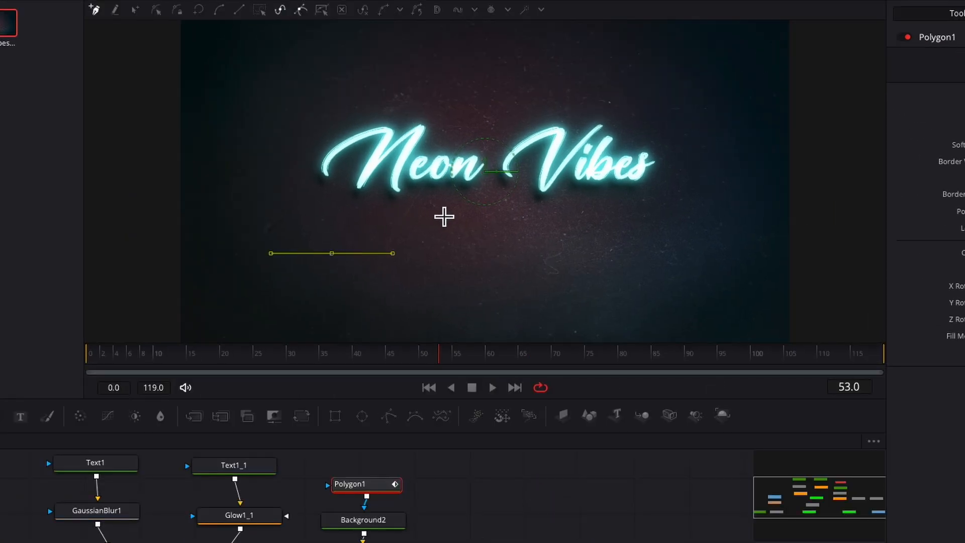
left_click_drag(444, 215, 523, 240)
left_click(578, 220)
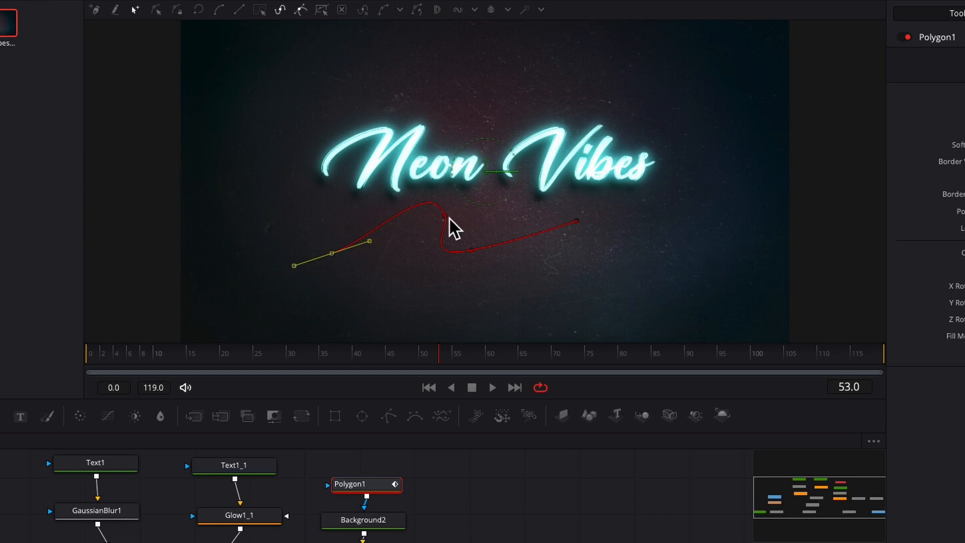
Reposition the path's points and adjust the start handle so the wave stretches centrally beneath the text.
left_click_drag(448, 219, 463, 224)
left_click(331, 253)
left_click_drag(370, 240, 390, 279)
left_click_drag(331, 252, 332, 229)
left_click(472, 249)
left_click_drag(471, 250, 509, 246)
left_click_drag(444, 216, 470, 220)
left_click_drag(577, 220, 637, 235)
left_click_drag(332, 229, 355, 228)
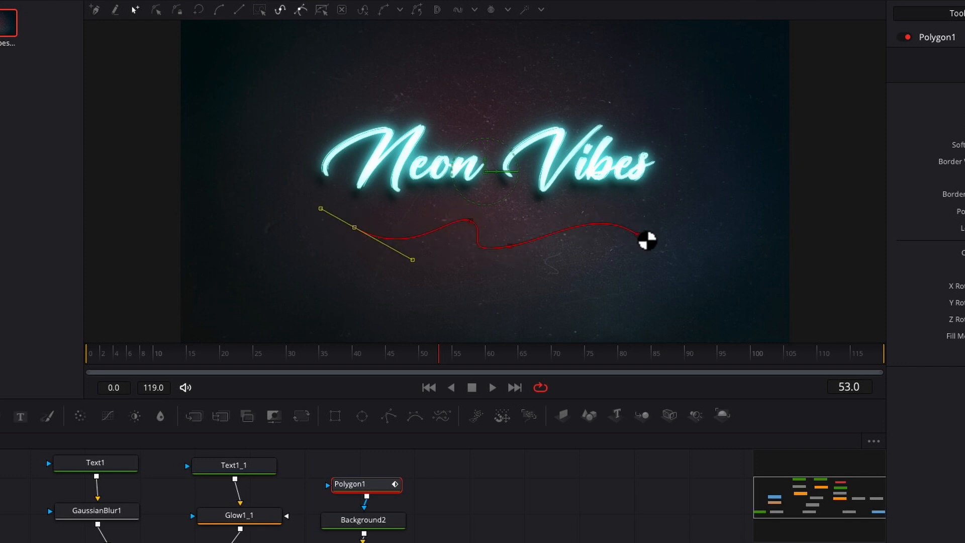
Refine the wave's end point and the handles of its middle points to smooth the central S-bend.
left_click_drag(622, 228, 619, 218)
left_click(482, 213)
mouse_move(474, 233)
left_mouse_down()
mouse_move(458, 255)
mouse_move(481, 251)
left_mouse_up()
left_click_drag(541, 240, 542, 236)
left_click_drag(457, 254, 457, 253)
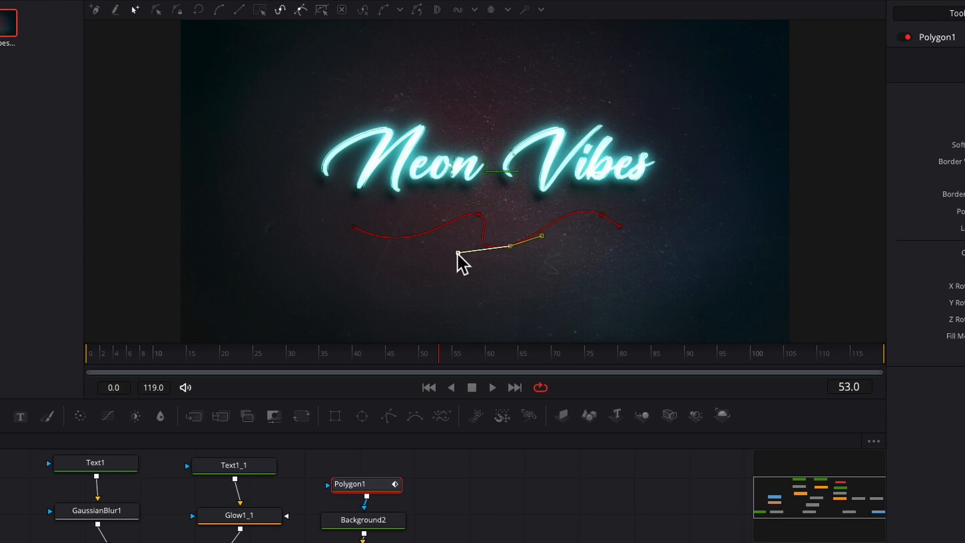
left_click(503, 271)
left_click_drag(541, 237, 538, 248)
mouse_move(457, 253)
left_mouse_down()
mouse_move(467, 244)
mouse_move(463, 257)
left_mouse_up()
Set Polygon1's border width to 0.004.
left_click(603, 312)
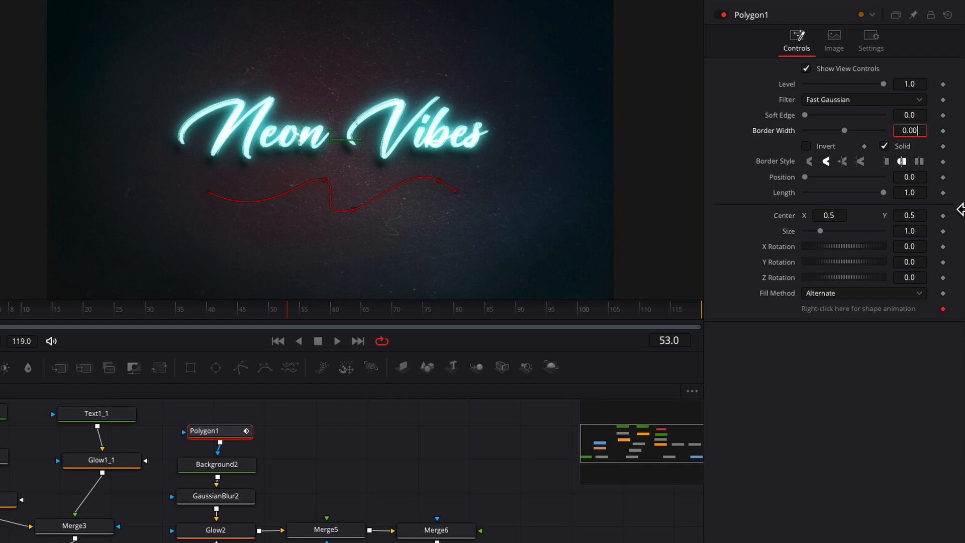
type("0.004")
key("Tab")
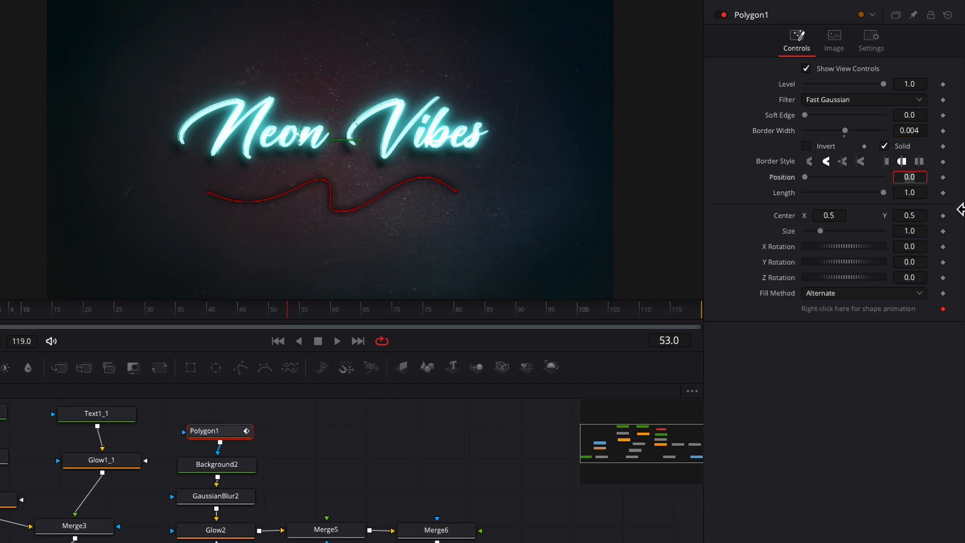
Set Background2's color to cyan, hex 39F9FF.
left_click(221, 464)
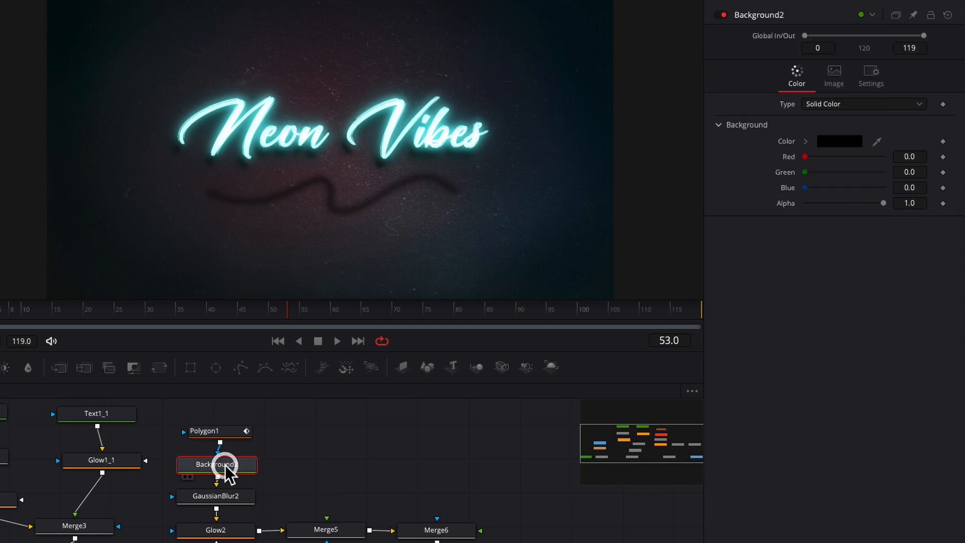
left_click(848, 146)
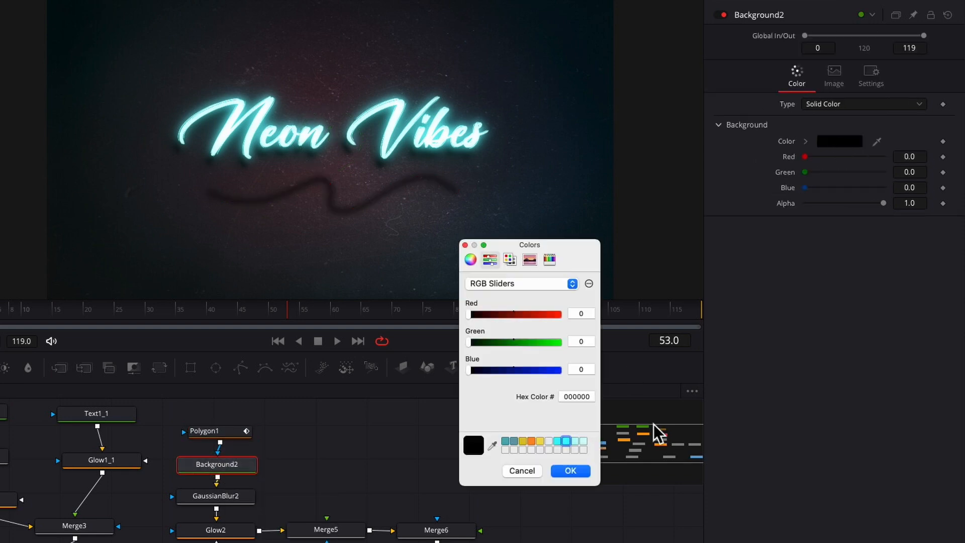
left_click(566, 440)
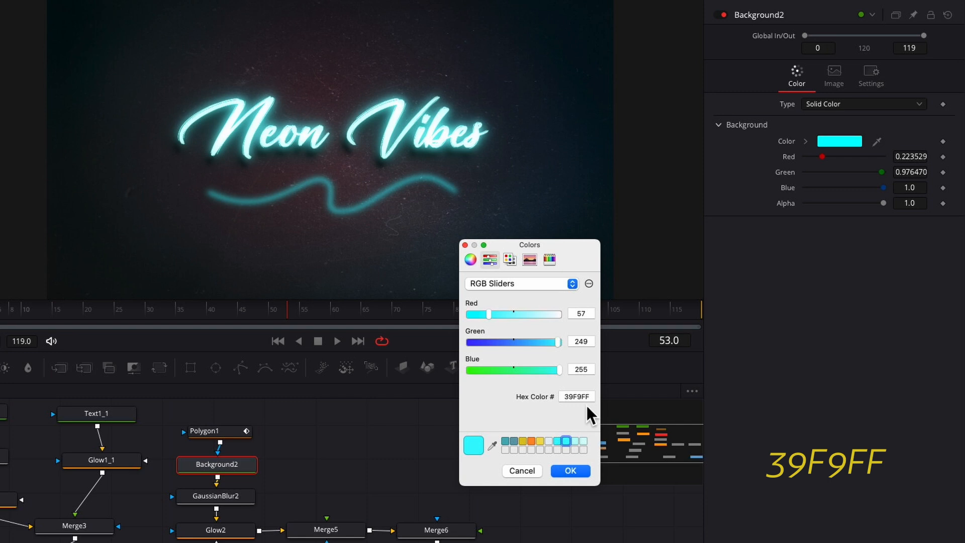
left_click(582, 472)
Increase GaussianBlur2's strength to soften the line further.
left_click(215, 498)
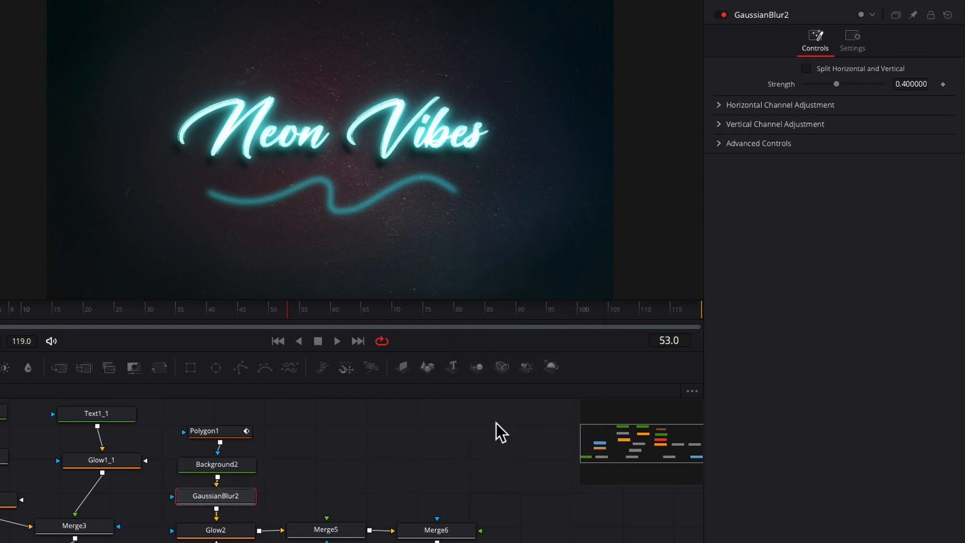
left_click(912, 84)
type("0")
key("Return")
Set Glow2's glow size to 78.5 and its glow to 0.9.
left_click(227, 530)
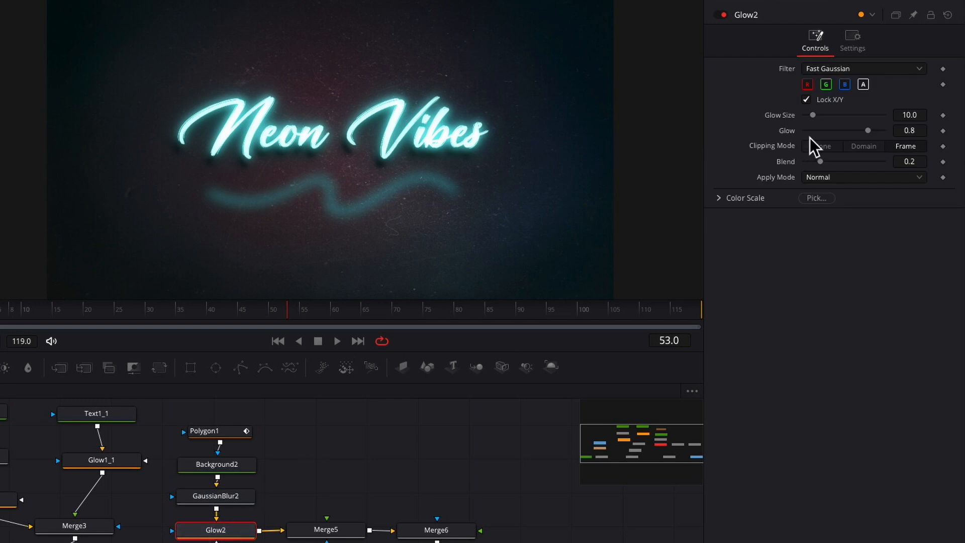
left_click(910, 112)
type("78.5")
key("Tab")
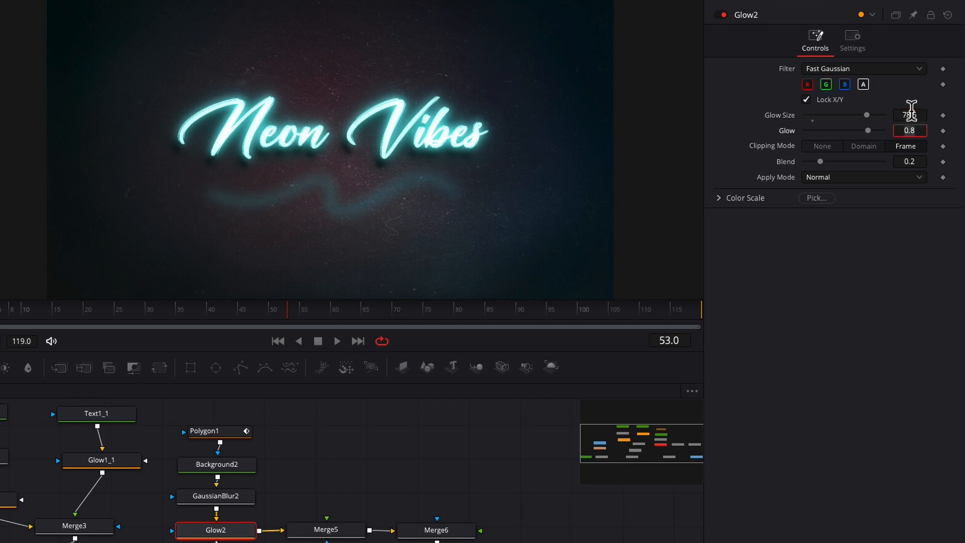
type("0.9")
key("Tab")
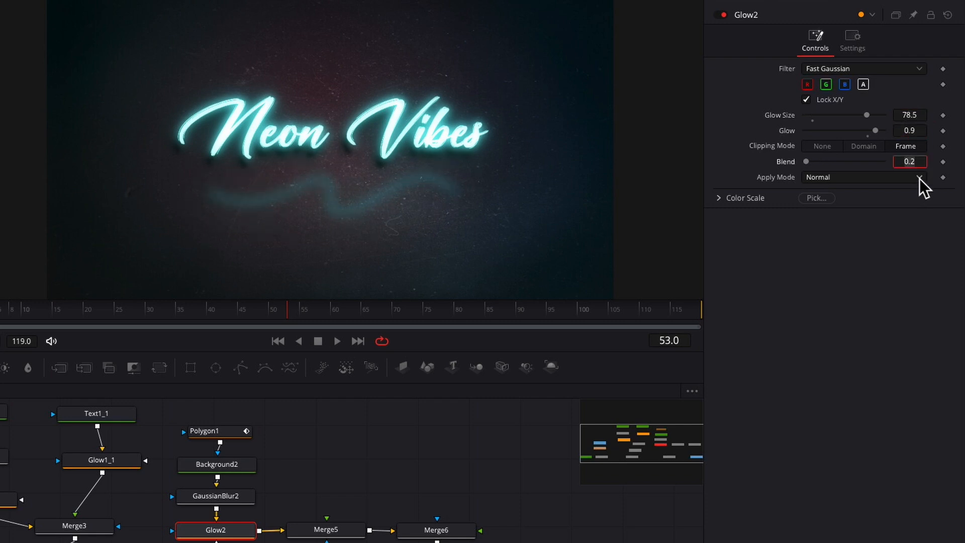
Duplicate the chain from Polygon1 to Glow2, place the copy beside the original, and move the merges below it.
left_click_drag(216, 411, 205, 542)
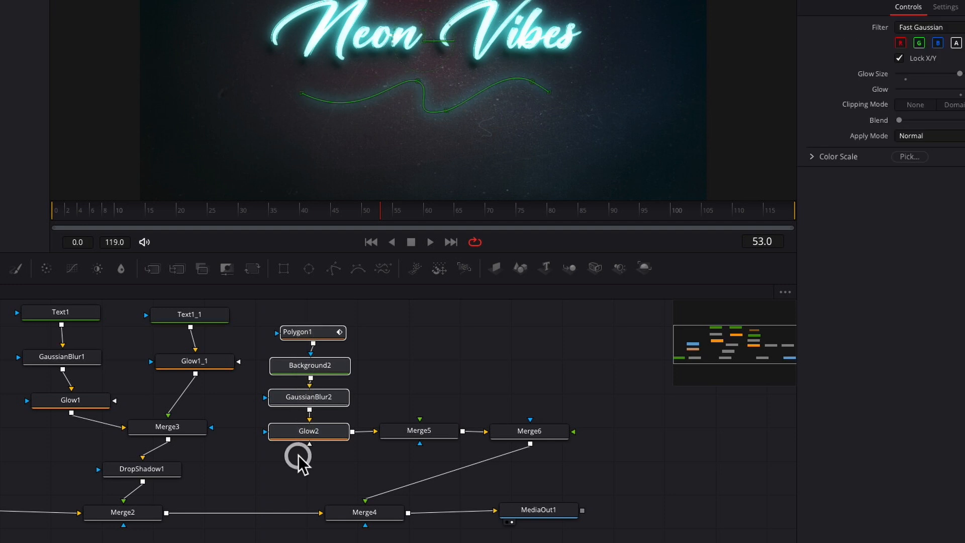
left_click(443, 386)
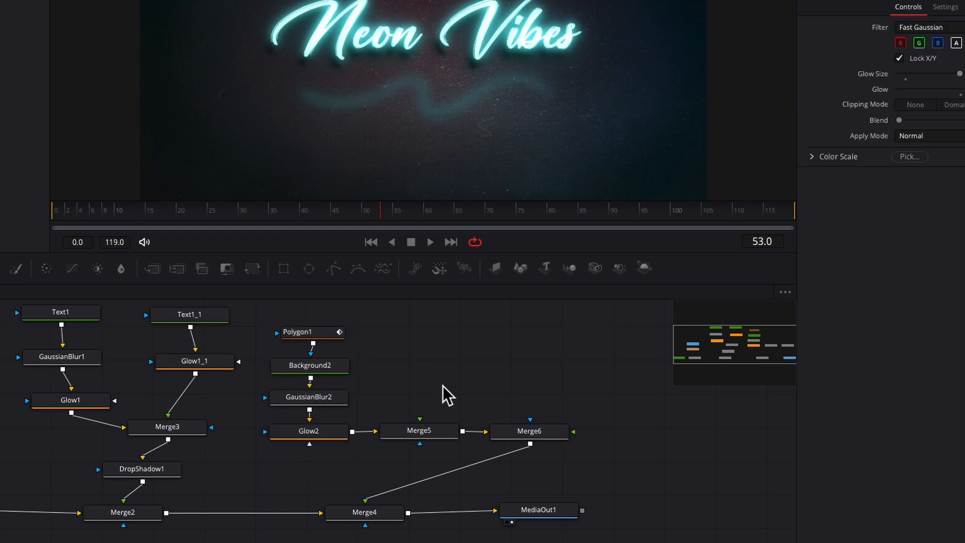
key("ctrl+v")
left_click_drag(442, 385, 436, 302)
left_click_drag(412, 436, 414, 463)
Paste a second copy of the polygon chain and place it above Merge6.
left_click(634, 458)
key("ctrl+v")
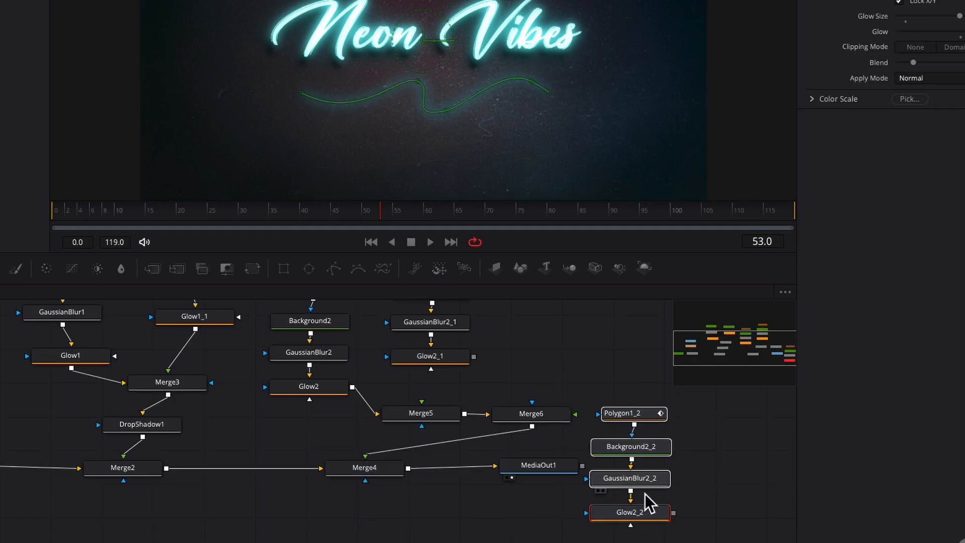
left_click_drag(637, 512, 554, 366)
scroll(607, 429, "up", 3)
scroll(608, 429, "right", 3)
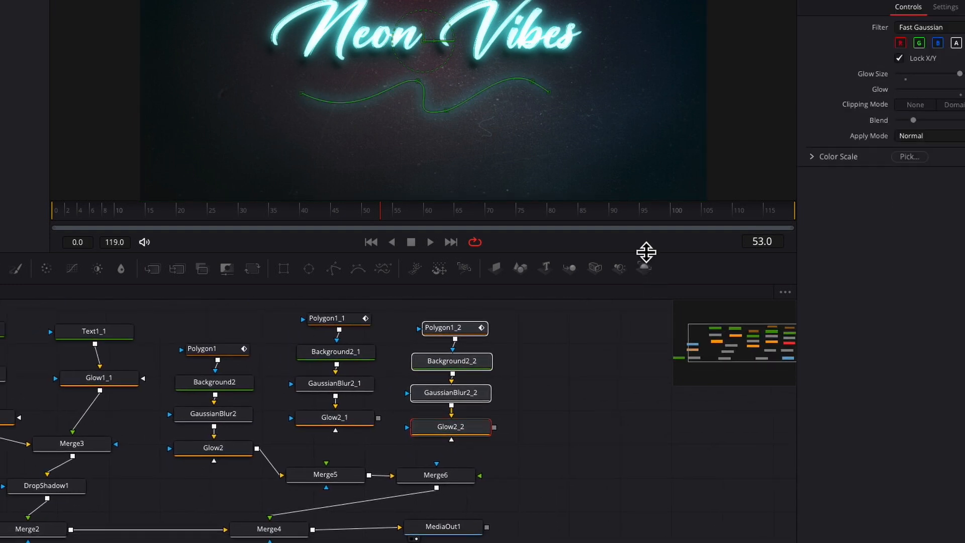
Enlarge the node area and connect Glow2_1 to Merge5's foreground and Glow2_2 to Merge6's foreground.
left_click_drag(645, 252, 644, 195)
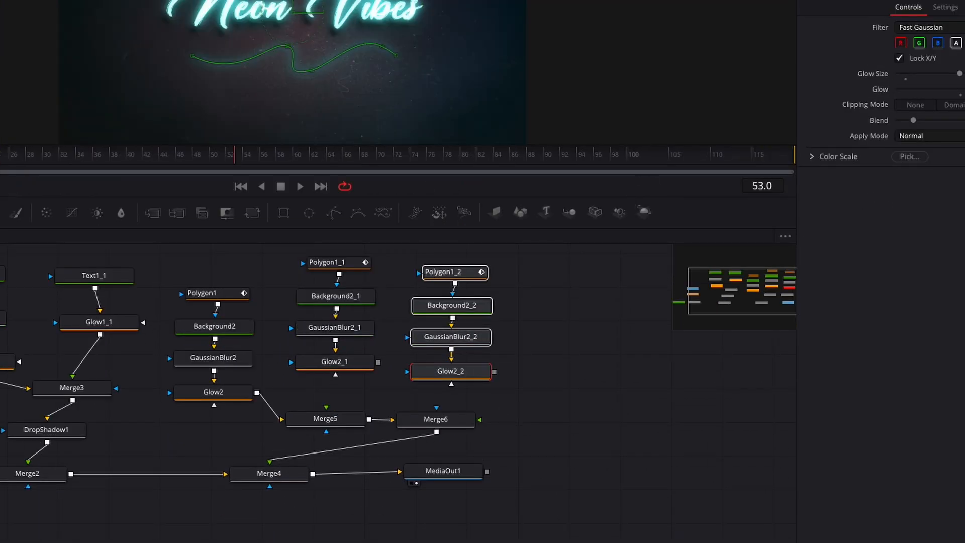
left_click_drag(425, 361, 372, 408)
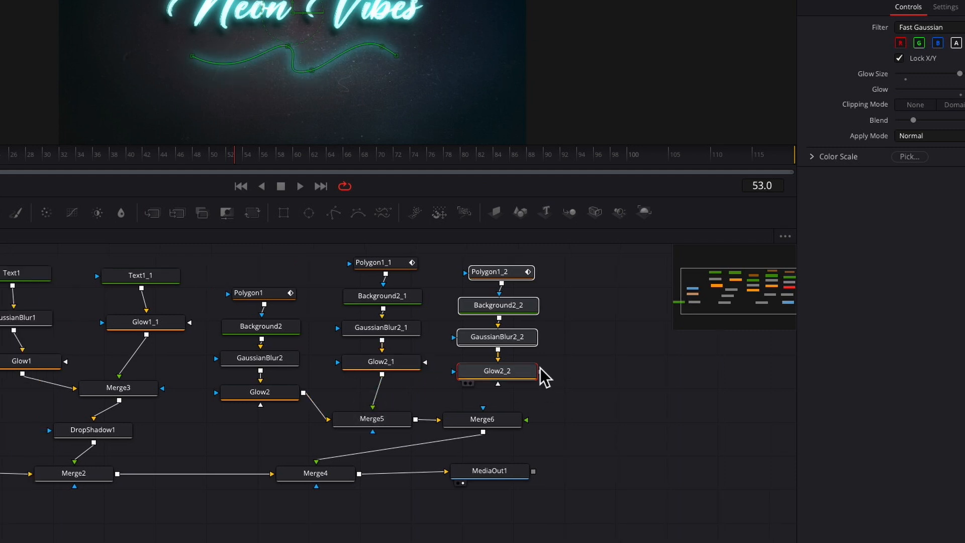
left_click_drag(540, 373, 526, 419)
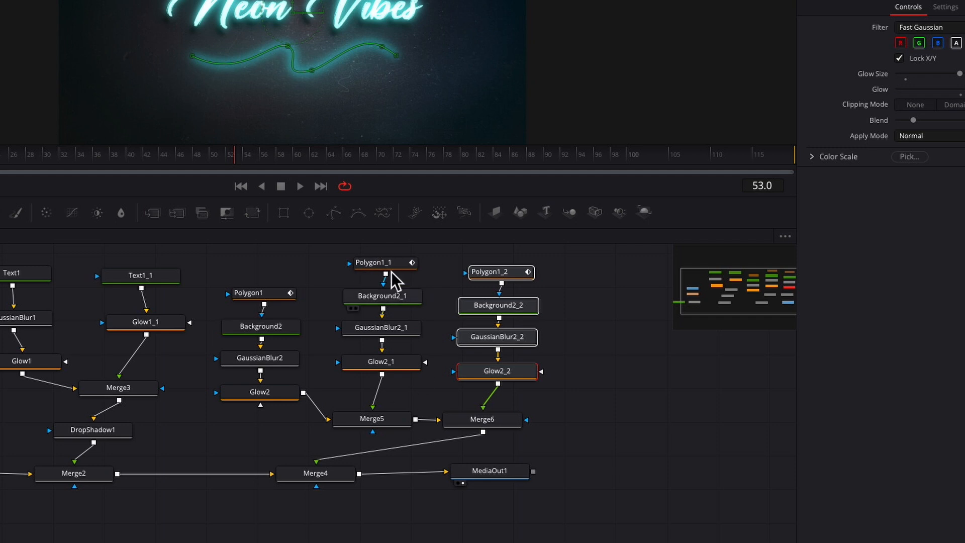
Delete the GaussianBlur2_1 node from the first copied chain.
left_click(397, 331)
key("Delete")
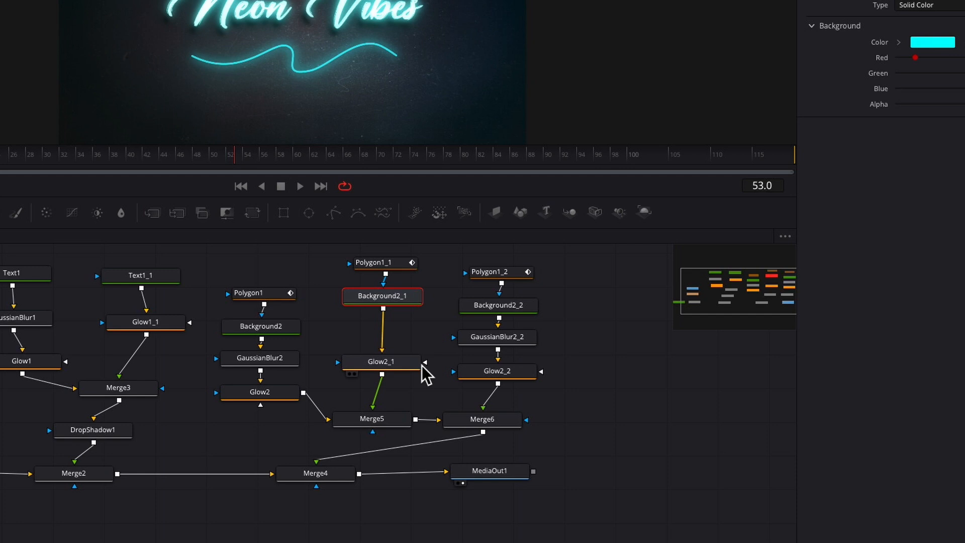
Insert an Edge Detect node between Background2_1 and Glow2_1.
key("shift+space")
type("glow")
key("BackSpace")
key("BackSpace")
key("BackSpace")
key("BackSpace")
type("edge")
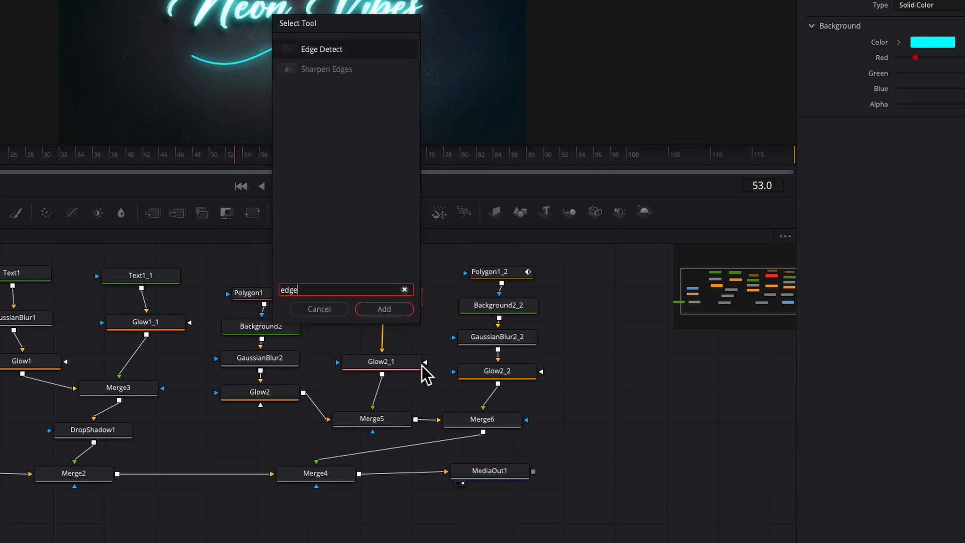
key("Return")
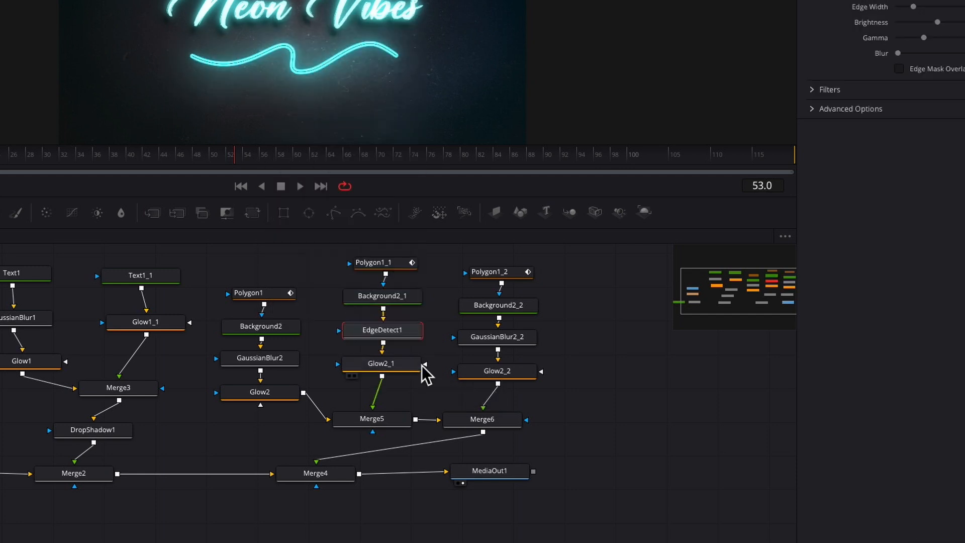
Delete the GaussianBlur2_2 node and move Polygon1_2 and Background2_2 down closer to Glow2_2.
left_click(507, 338)
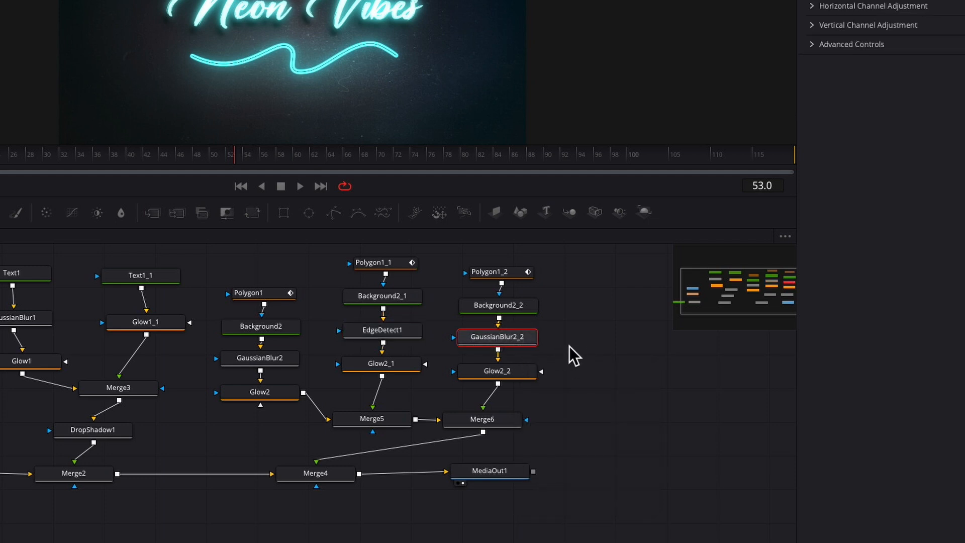
key("Delete")
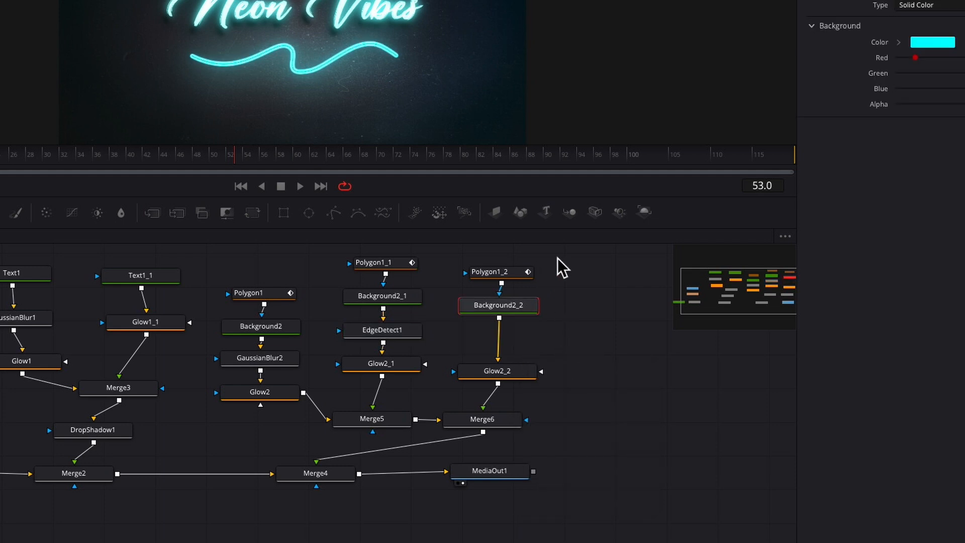
left_click_drag(557, 258, 511, 334)
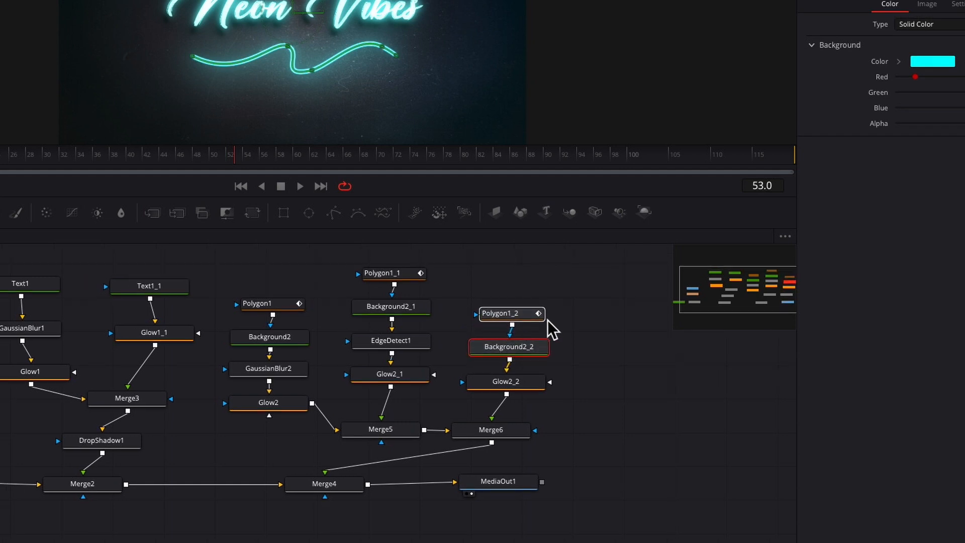
Set the border width of Polygon1_1 to 0.003.
left_click(390, 273)
left_click(924, 151)
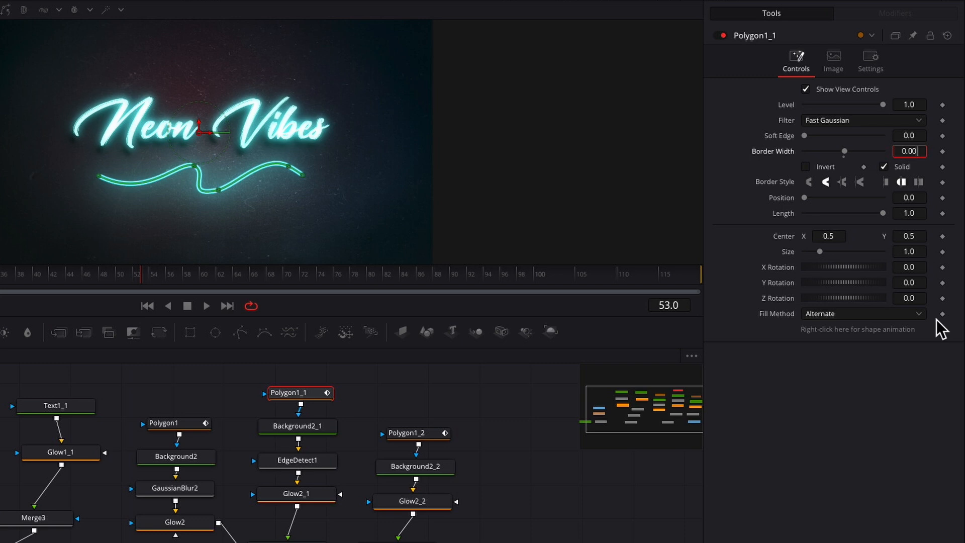
type("3")
key("Tab")
Set EdgeDetect1's edge width to 0.2 and brightness to 1.6, and adjust its blur.
left_click(324, 459)
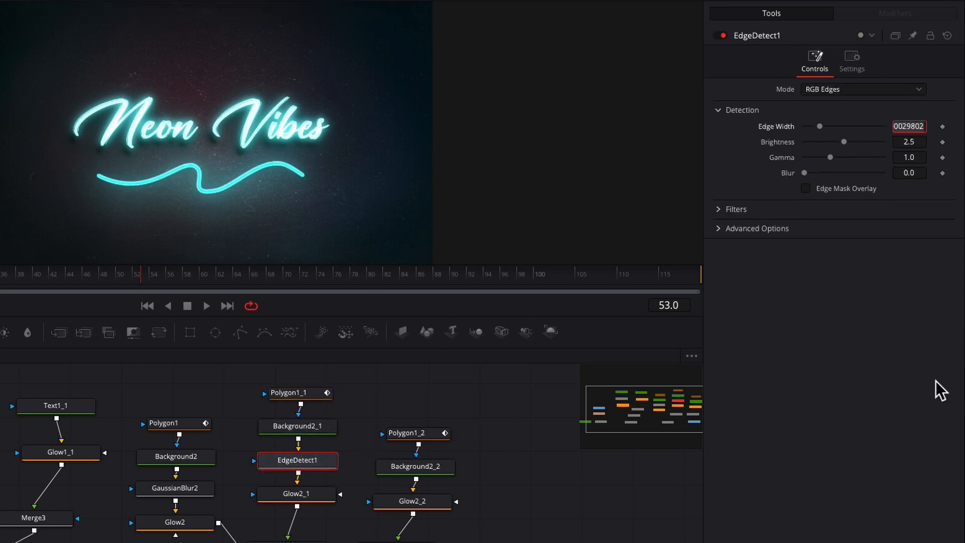
type("0.2")
key("Tab")
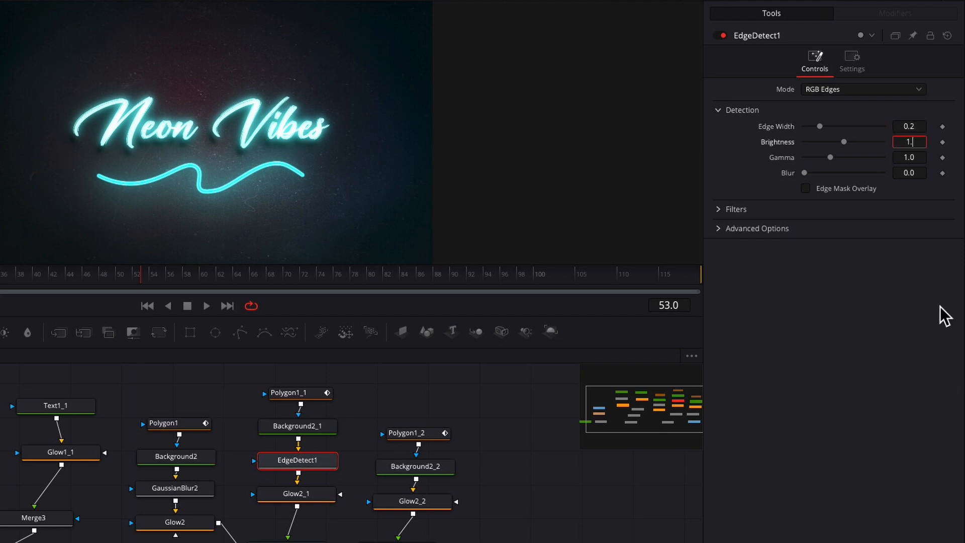
type("1.6")
key("Tab")
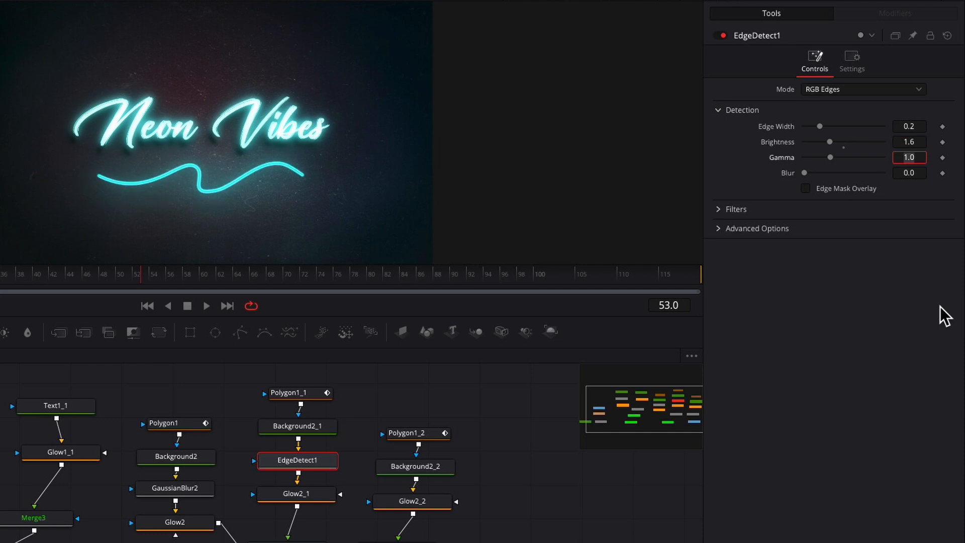
key("Tab")
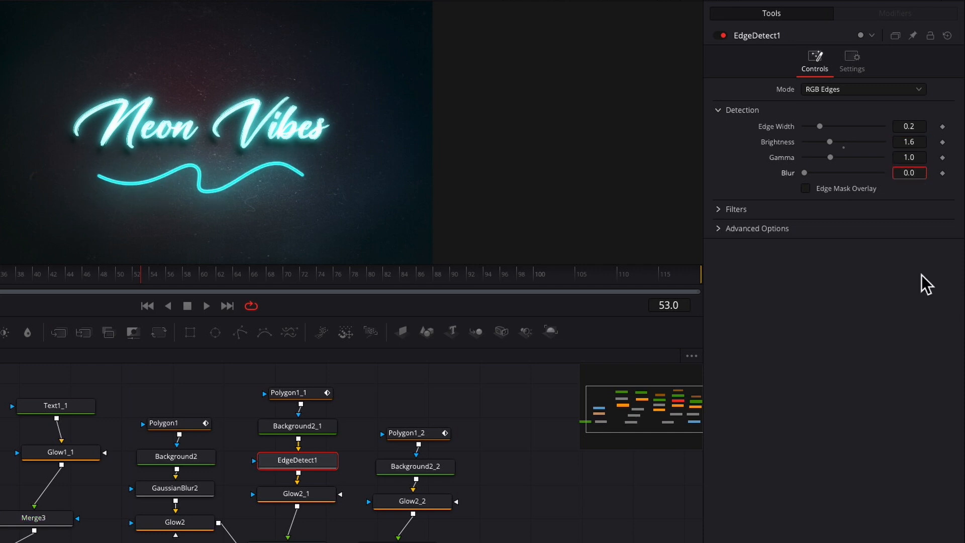
type("4")
left_click(296, 493)
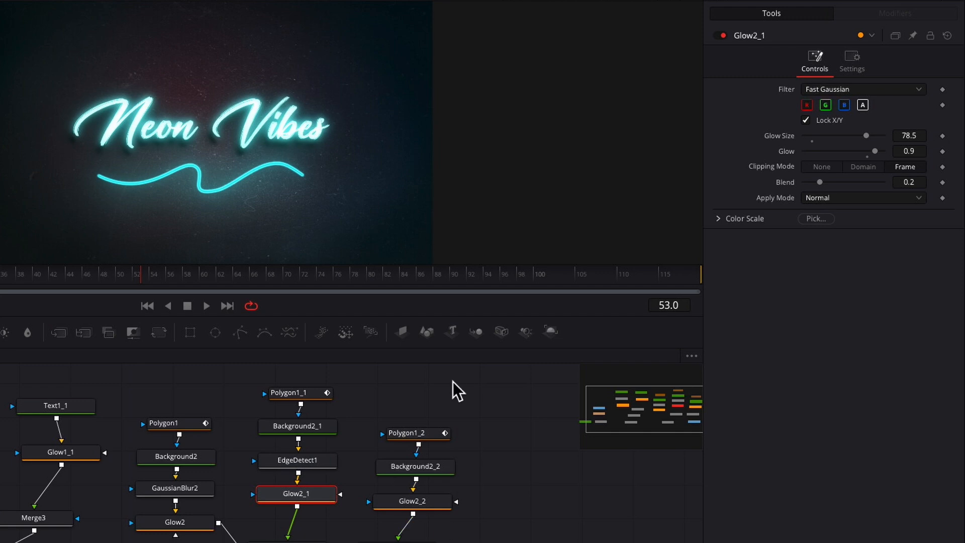
Set the level of Polygon1_2 to 0.7.
left_click(427, 438)
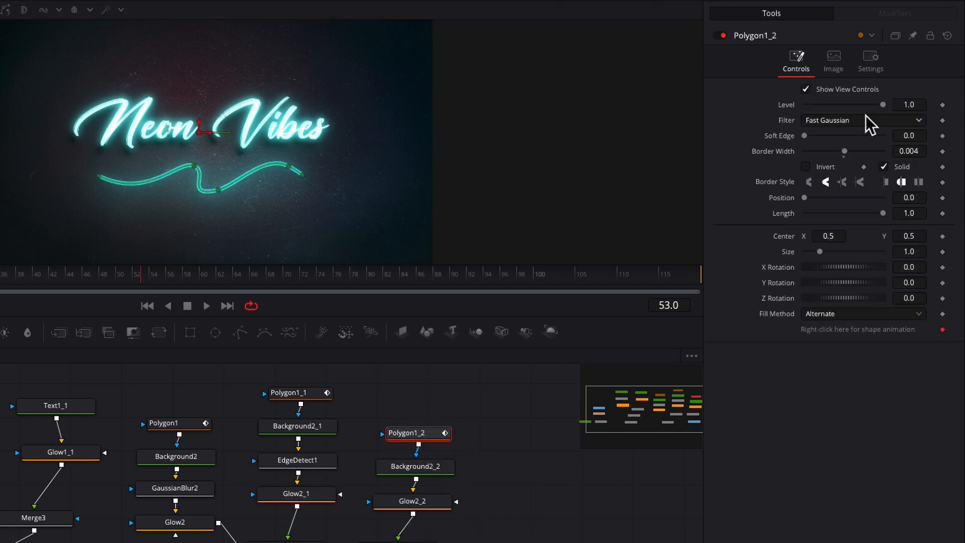
left_click(911, 104)
type("0.7")
key("Tab")
Change the Background2_2 color to the light cyan D0FDF7.
left_click(429, 468)
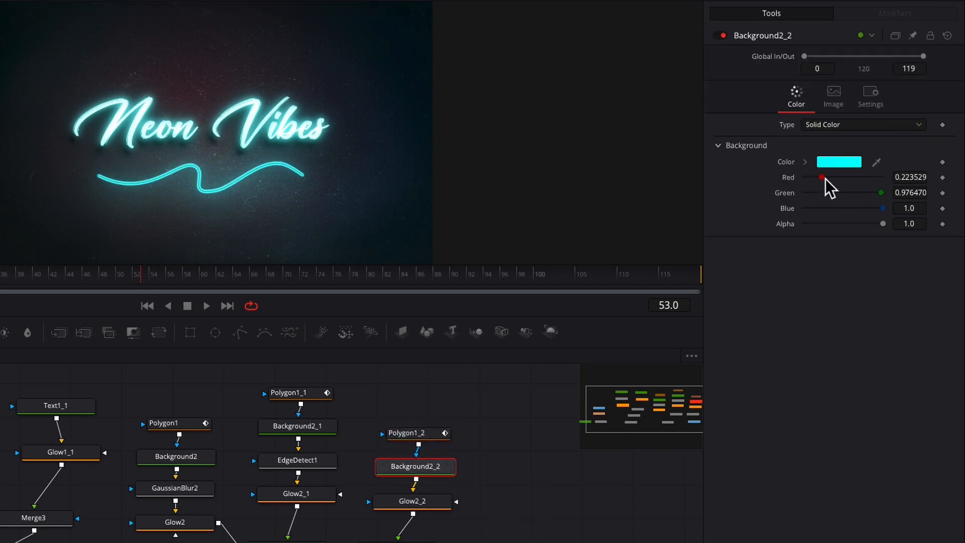
left_click(849, 161)
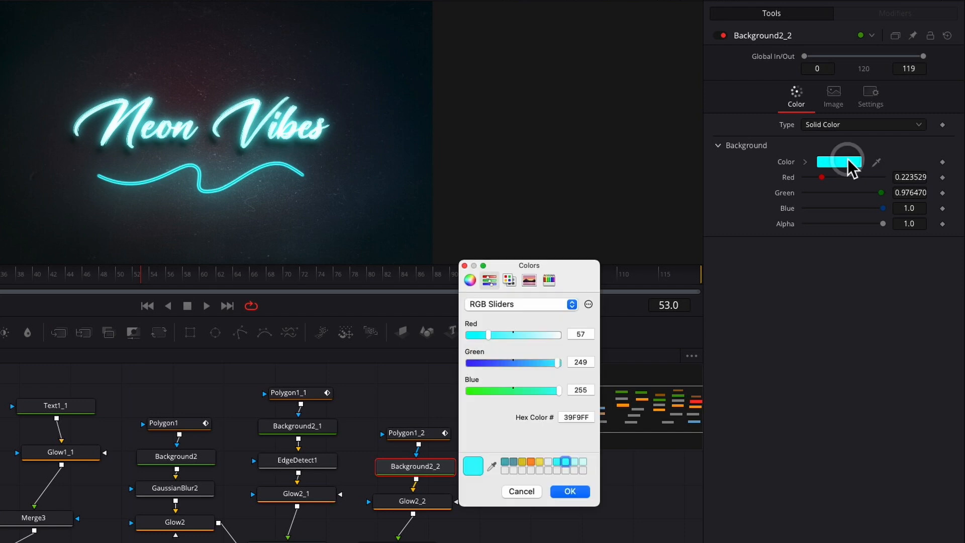
left_click(582, 461)
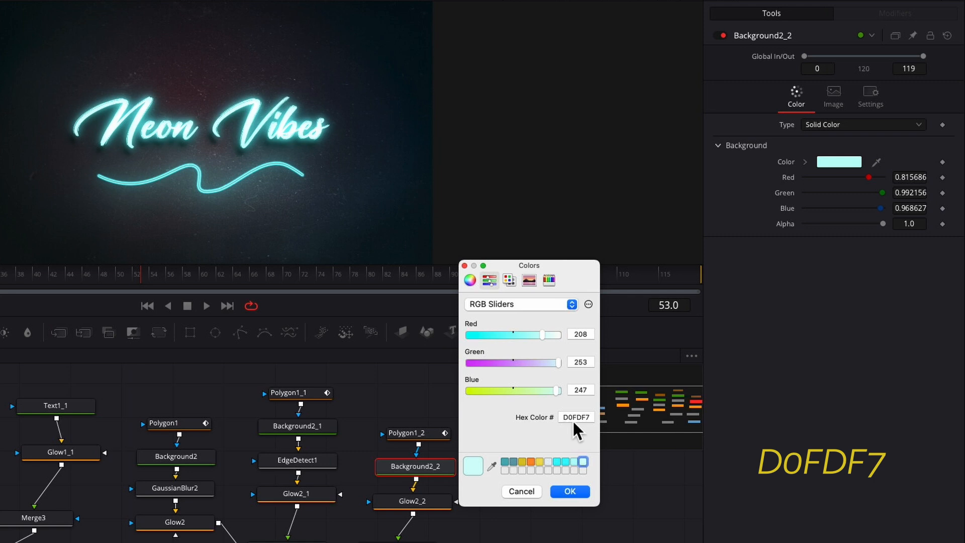
left_click(583, 495)
Set the glow size of Glow2_2 to 7.
left_click(426, 502)
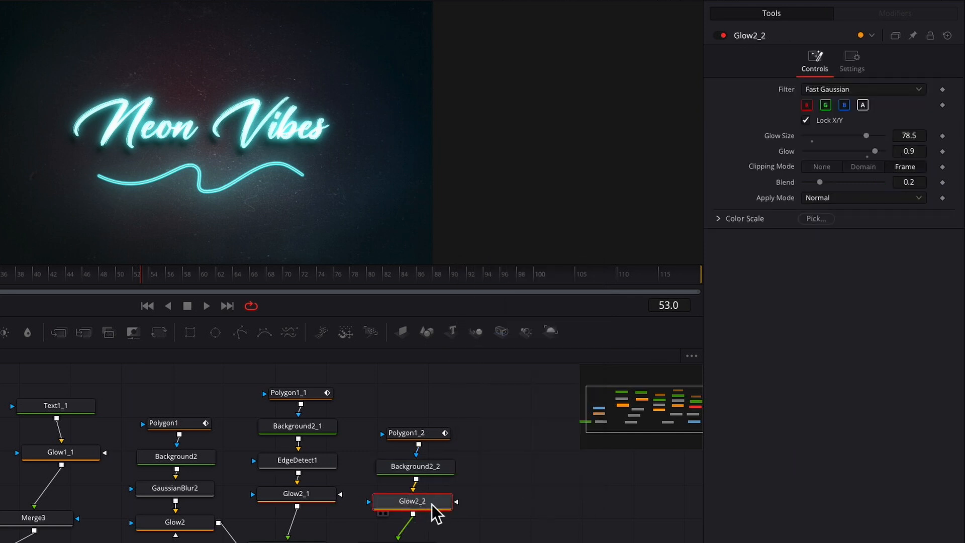
left_click(911, 134)
type("7")
key("Tab")
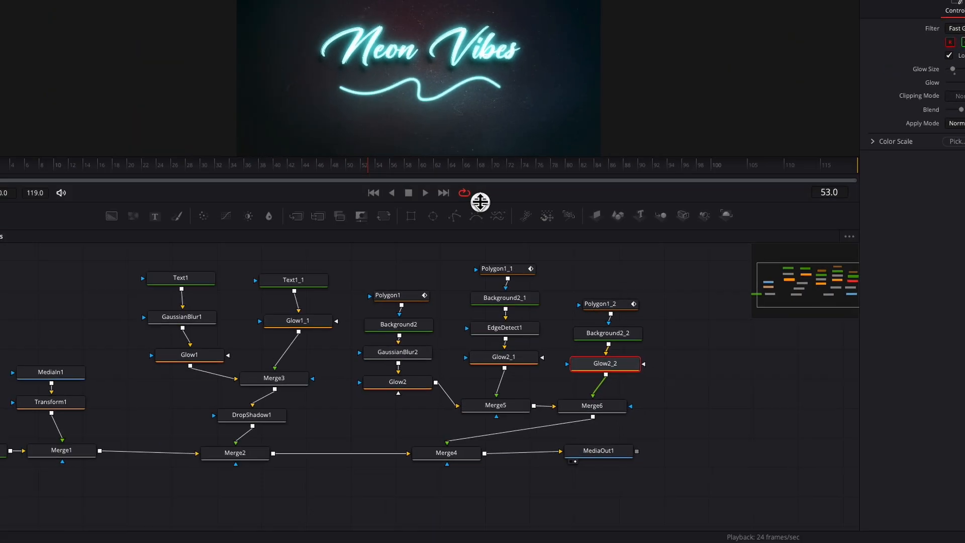
Duplicate DropShadow1 and insert the copy between Merge6 and Merge4's foreground, with Merge4 and MediaOut1 moved down to make room.
left_click(267, 416)
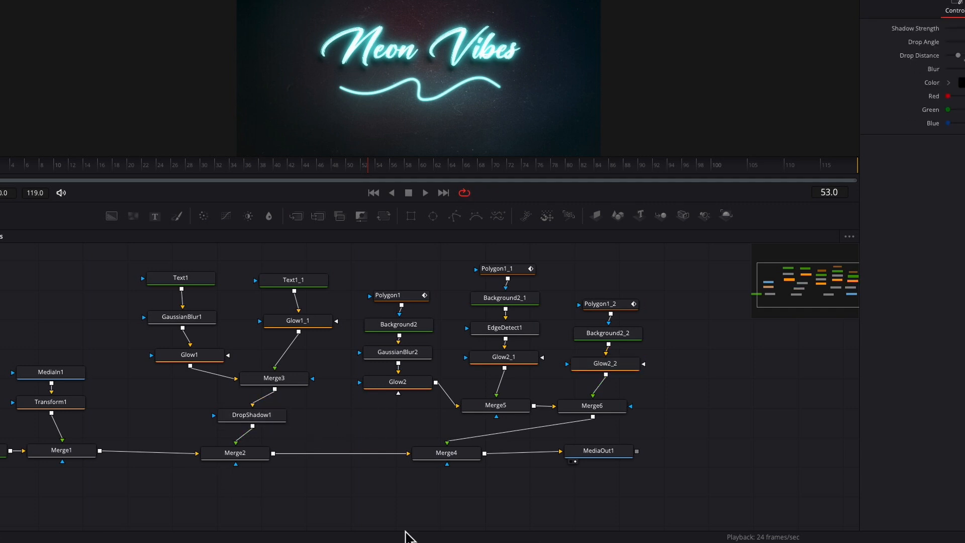
key("ctrl+v")
left_click_drag(666, 436, 455, 515)
left_click_drag(380, 418, 605, 461)
mouse_move(448, 498)
left_mouse_down()
mouse_move(646, 456)
mouse_move(555, 459)
left_mouse_up()
left_click_drag(613, 499, 447, 498)
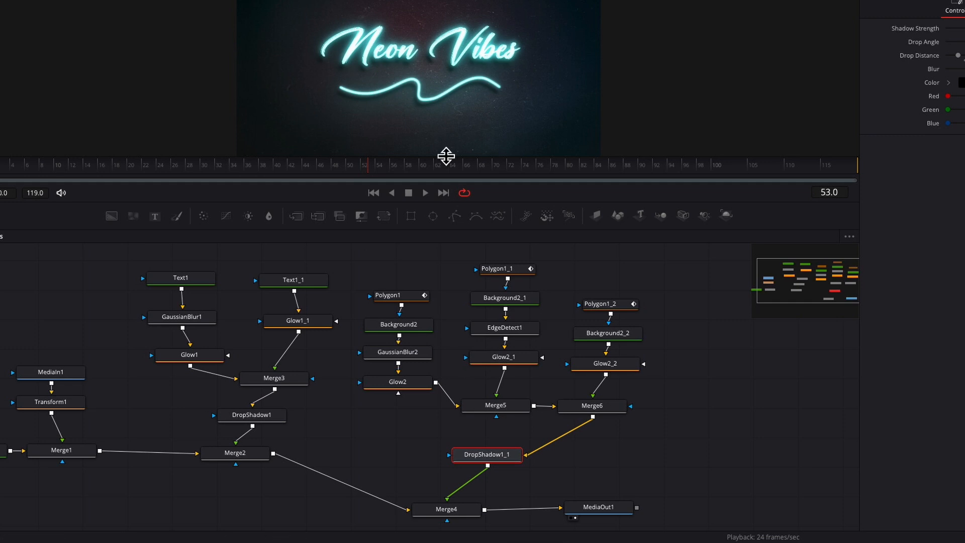
Shift the neon line branch up and right, and line Merge4 and MediaOut1 up in a row with Merge2.
scroll(659, 481, "left", 3)
scroll(660, 482, "right", 2)
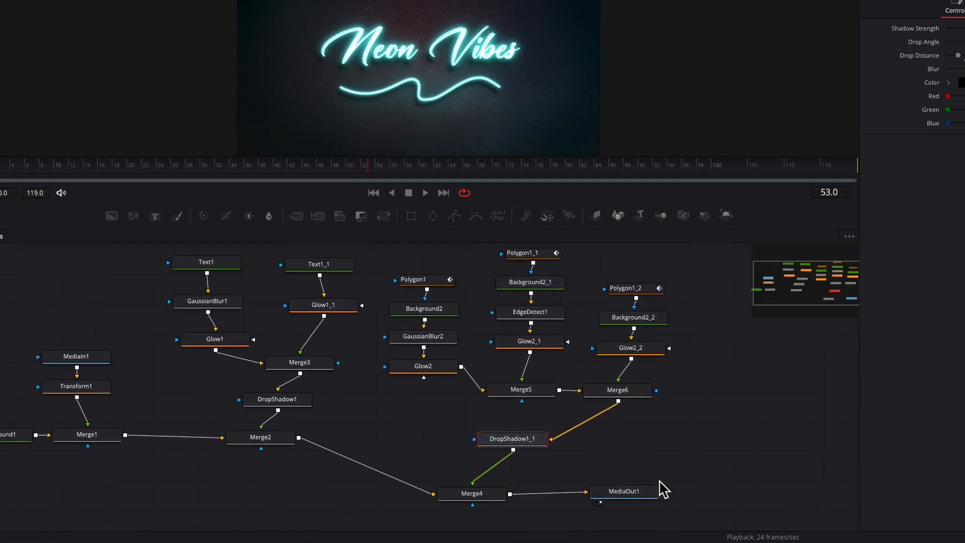
scroll(659, 482, "left", 2)
left_click_drag(659, 498, 718, 498)
scroll(722, 266, "up", 1)
left_click_drag(721, 260, 461, 471)
left_click_drag(546, 473, 566, 420)
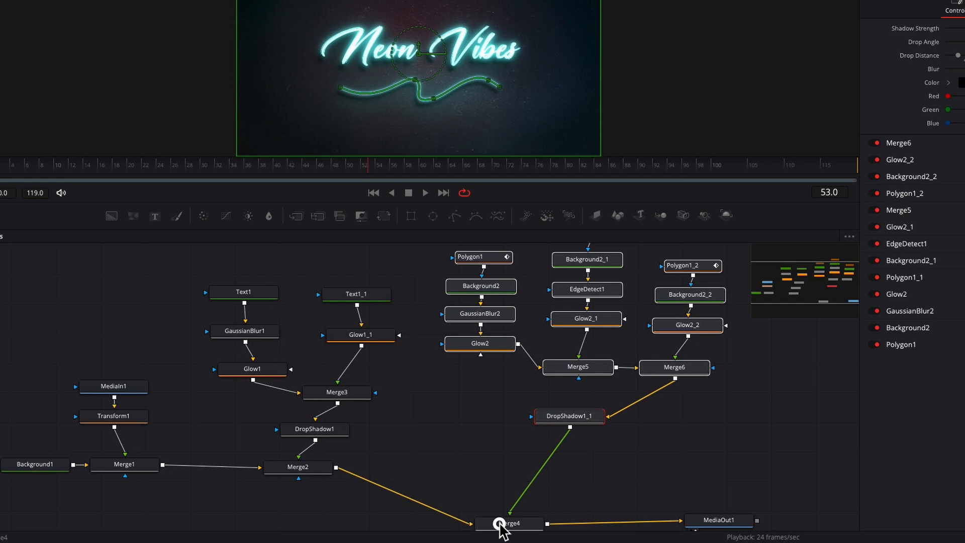
left_click_drag(497, 523, 564, 466)
left_click_drag(709, 520, 797, 472)
Tidy the node layout by placing the text branch above Merge2 and moving the background texture nodes lower.
left_click_drag(405, 273, 209, 428)
left_click_drag(320, 432, 305, 406)
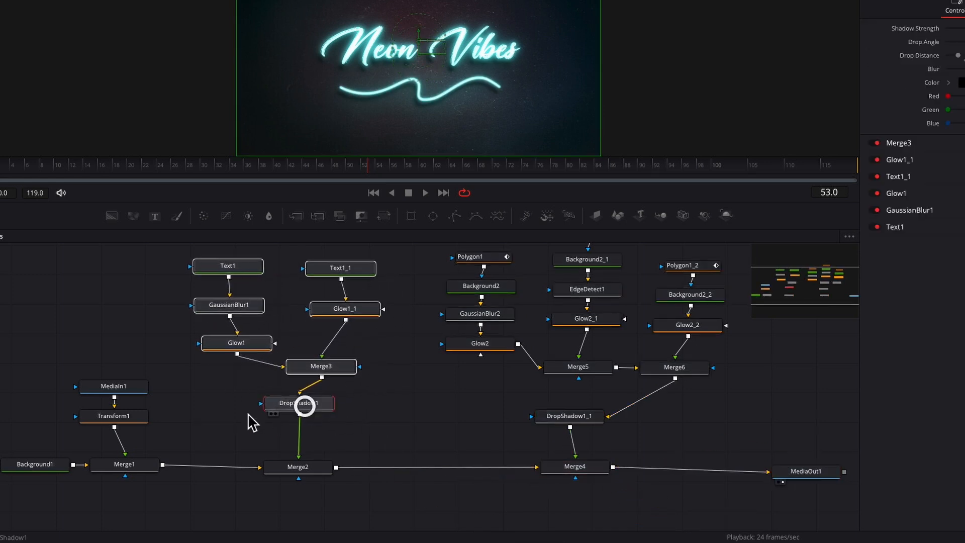
left_click_drag(176, 364, 22, 480)
left_click_drag(114, 464, 107, 496)
scroll(492, 448, "right", 1)
scroll(492, 449, "right", 3)
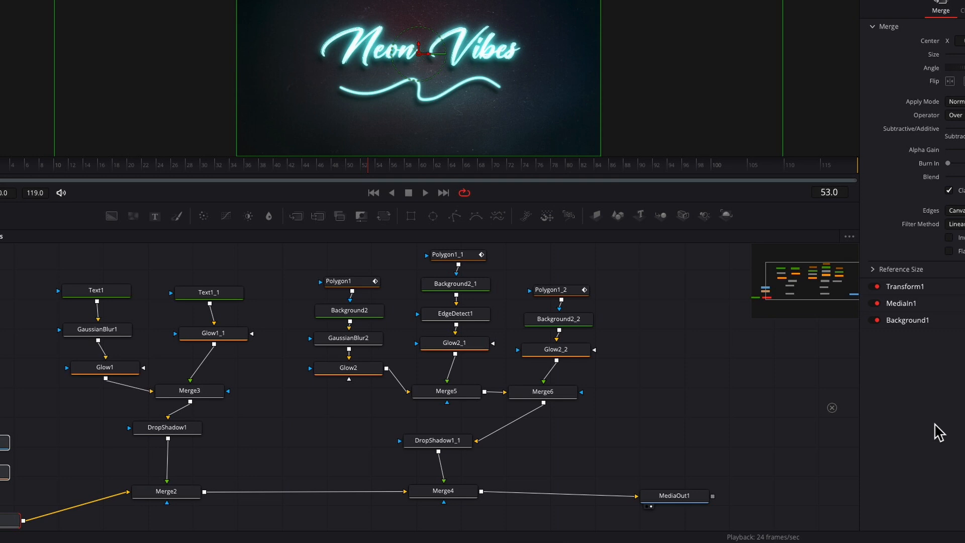
left_click_drag(266, 271, 57, 435)
left_click_drag(150, 427, 153, 446)
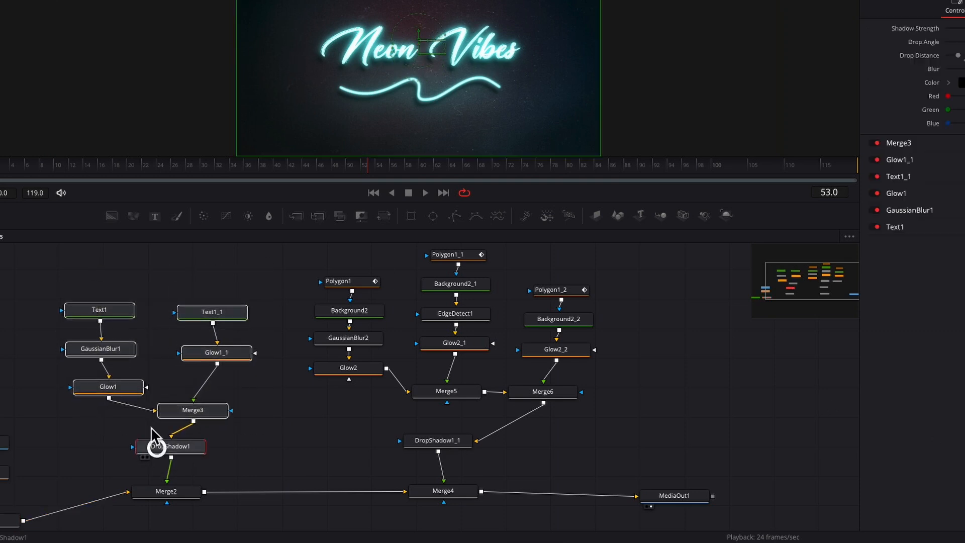
Add a Mask Paint node above the text nodes and connect it to the mask inputs of Text1 and Text1_1.
key("shift+space")
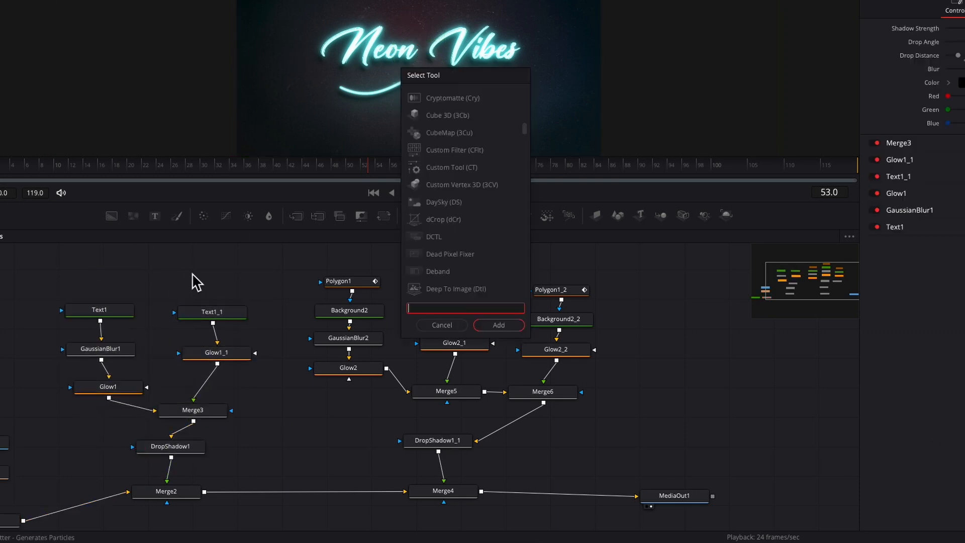
type("mask")
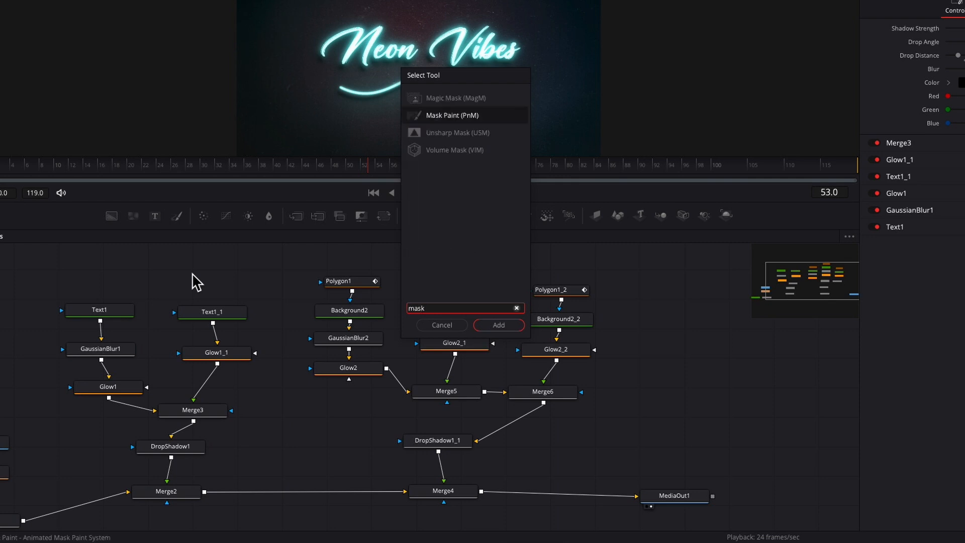
key("Return")
left_click_drag(196, 280, 204, 258)
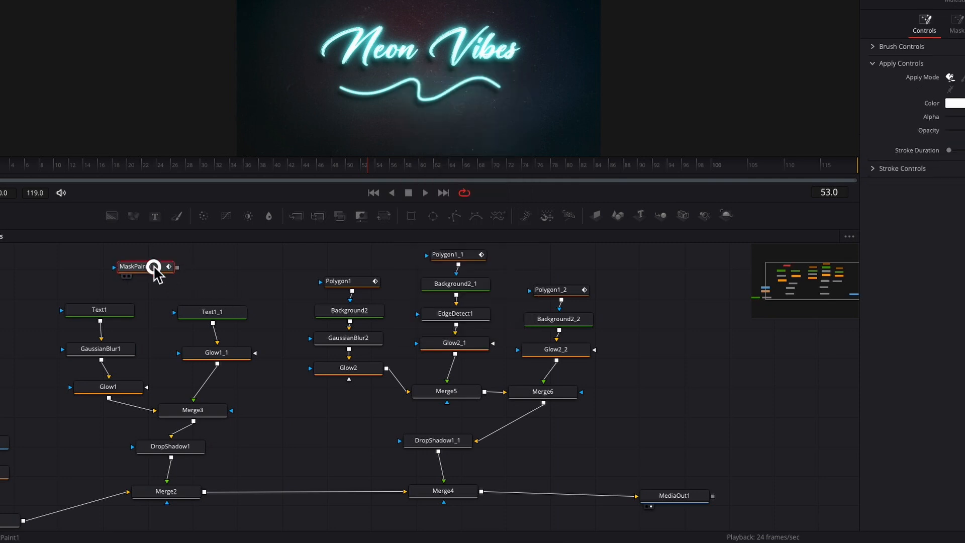
left_click_drag(388, 270, 138, 360)
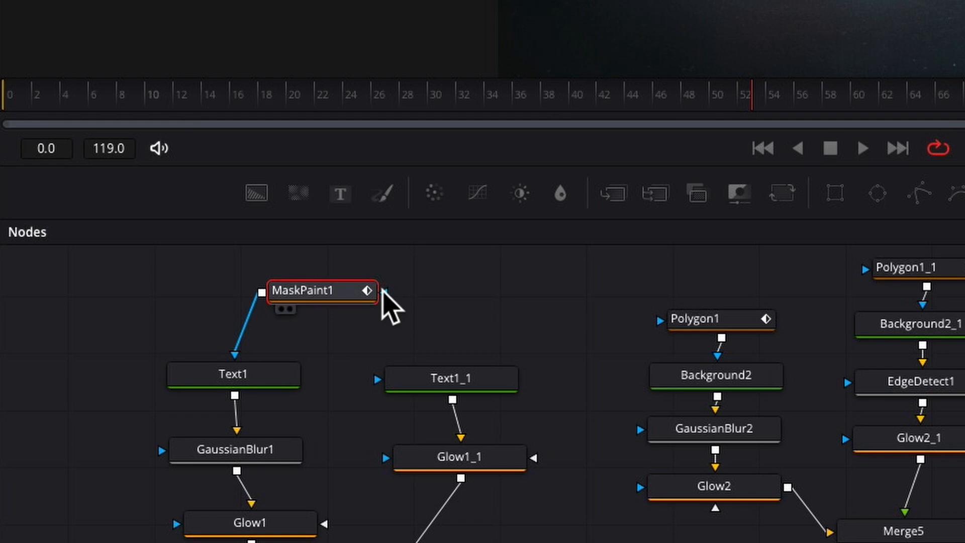
left_click_drag(261, 293, 378, 380)
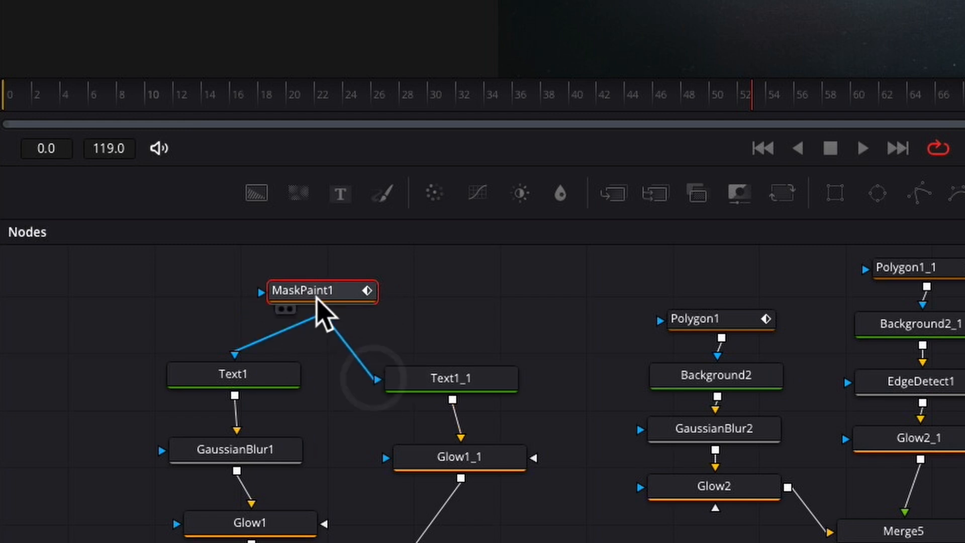
Invert the mask of MaskPaint1.
mouse_move(318, 296)
left_mouse_down()
mouse_move(350, 288)
mouse_move(330, 287)
left_mouse_up()
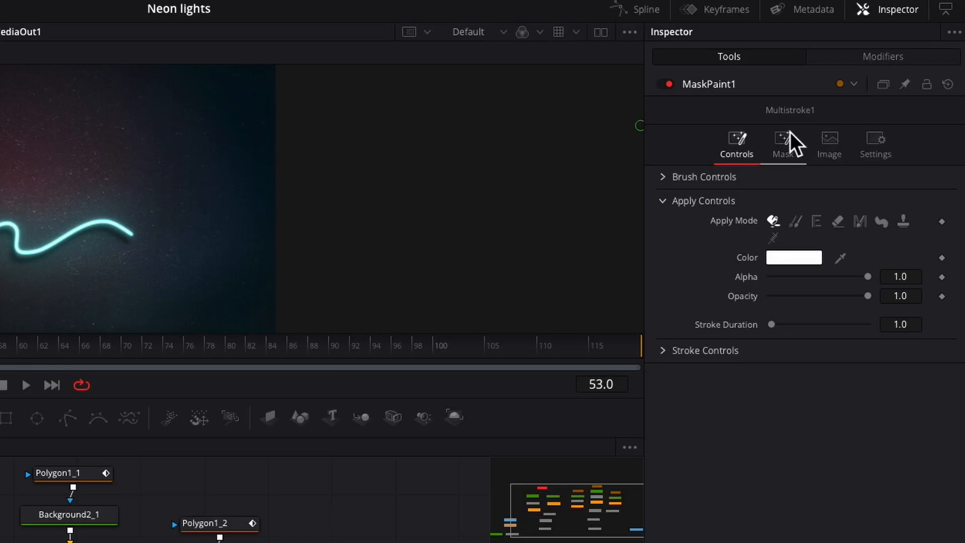
left_click(787, 141)
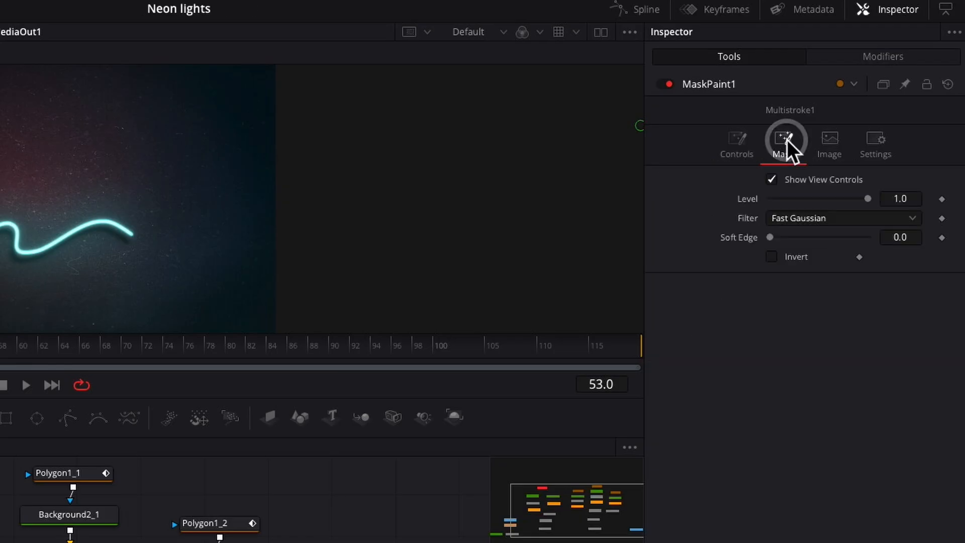
left_click(776, 258)
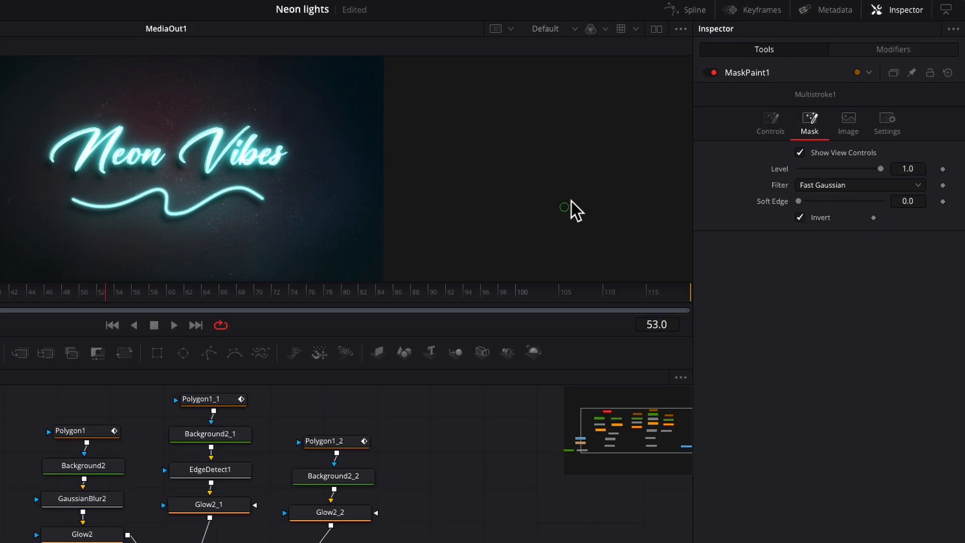
Choose the Stroke tool for MaskPaint1 and expand its Brush Controls and Stroke Controls.
left_click(771, 120)
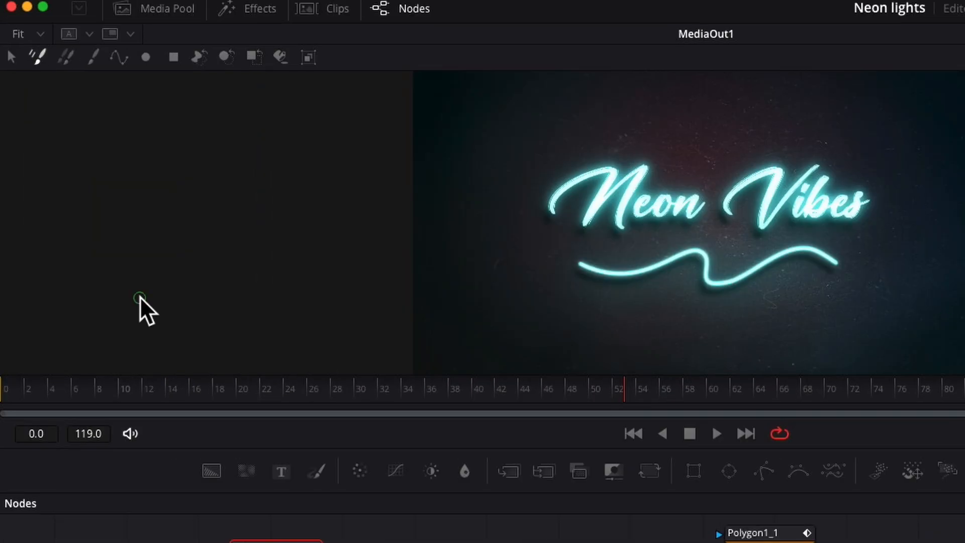
left_click(94, 57)
left_click(698, 151)
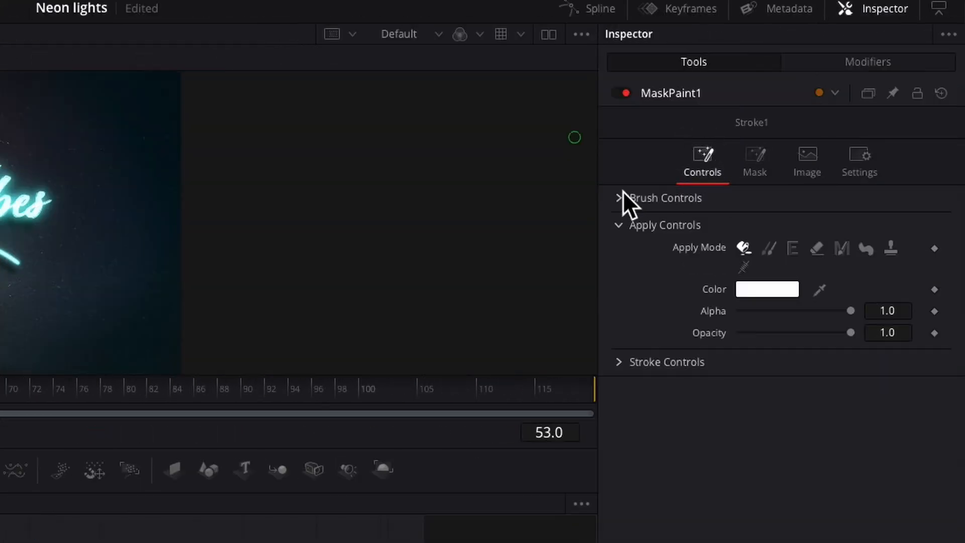
left_click(619, 198)
left_click(623, 454)
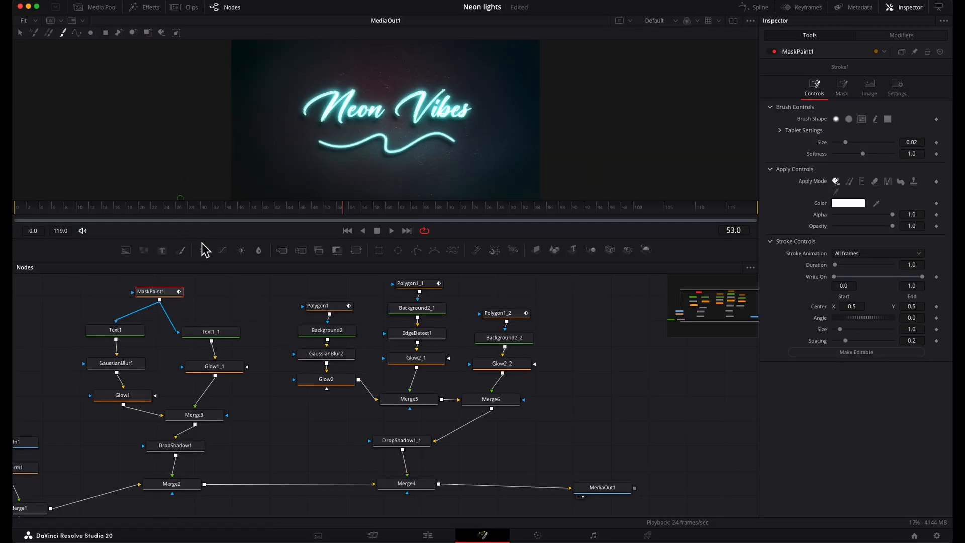
Enlarge the viewer and set the MaskPaint1 brush size to about 0.034, softness to about 0.36 and stroke animation to Write On.
left_click_drag(202, 239, 206, 447)
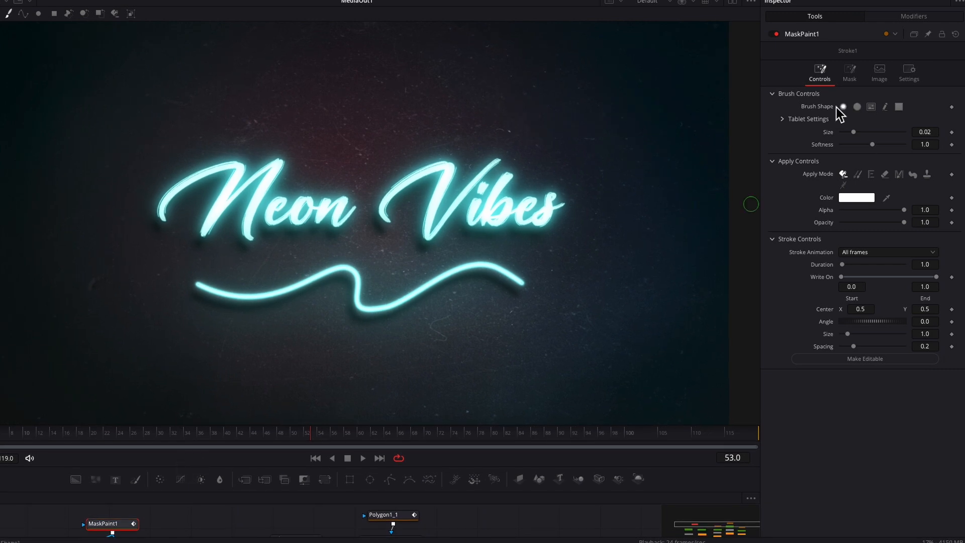
left_click_drag(853, 131, 862, 131)
left_click_drag(873, 145, 852, 147)
left_click(867, 252)
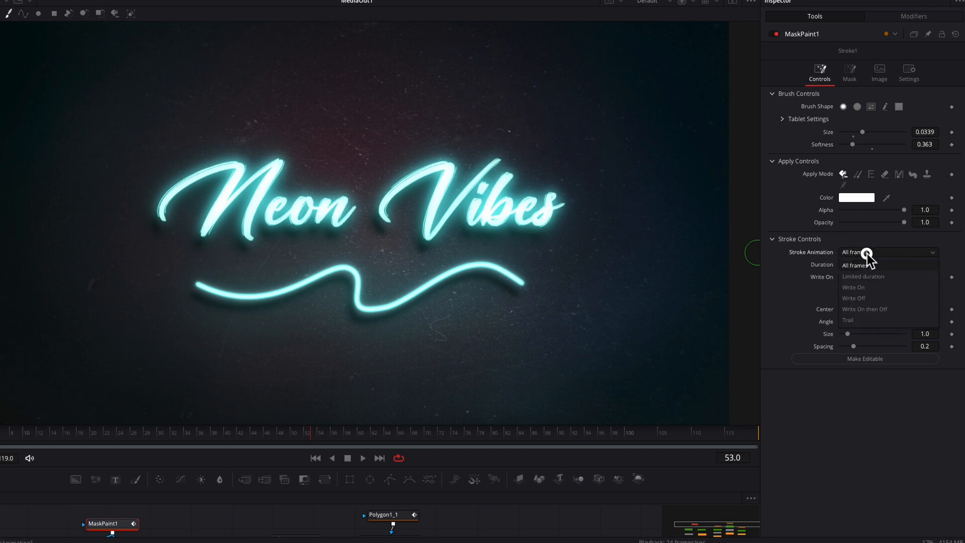
left_click(861, 287)
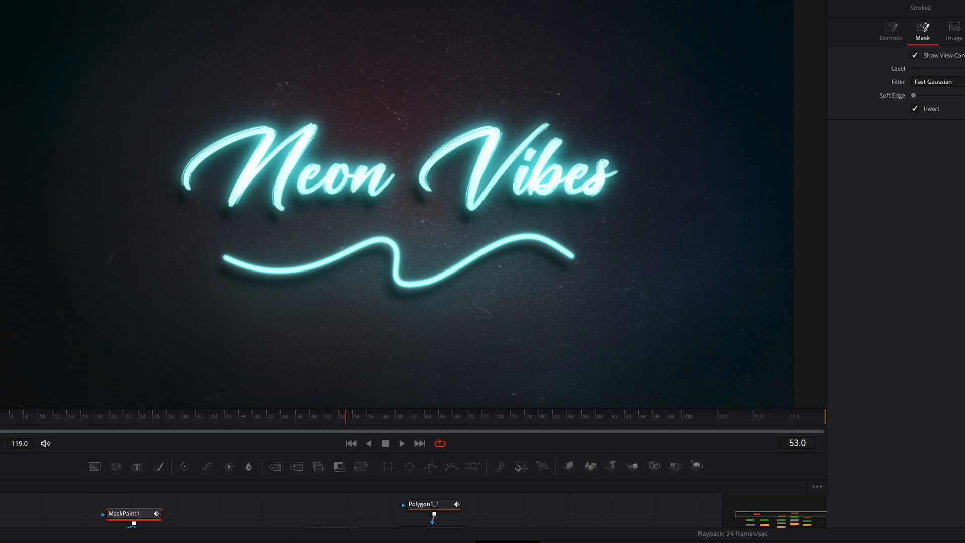
Paint a mask stroke over the "Neon Vibes" lettering, starting at frame 0.
left_click(9, 360)
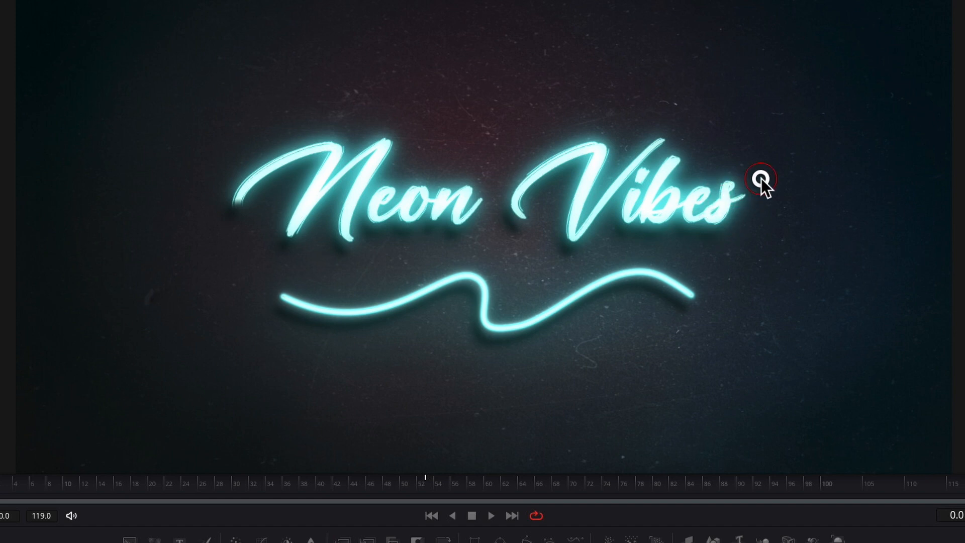
left_click_drag(760, 179, 761, 179)
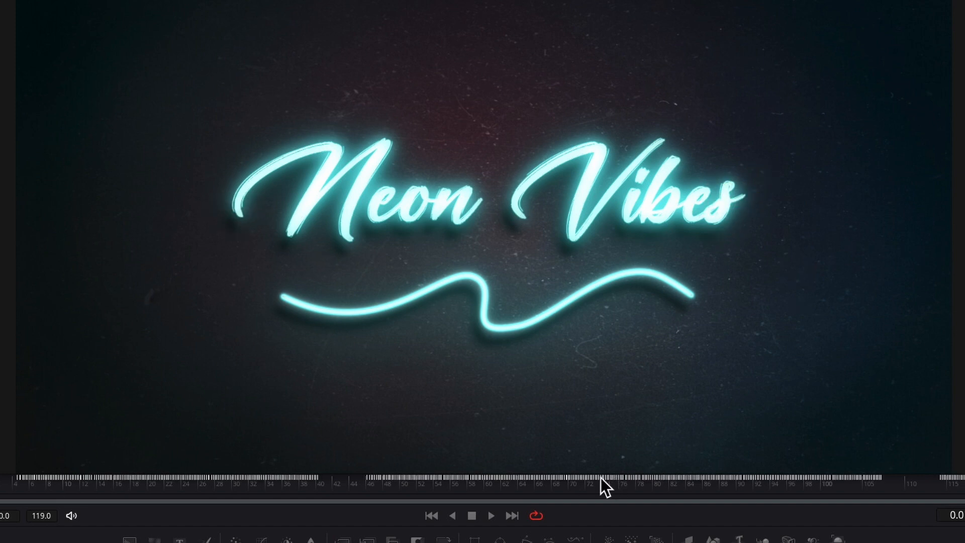
left_click(794, 414)
scroll(691, 434, "down", 3)
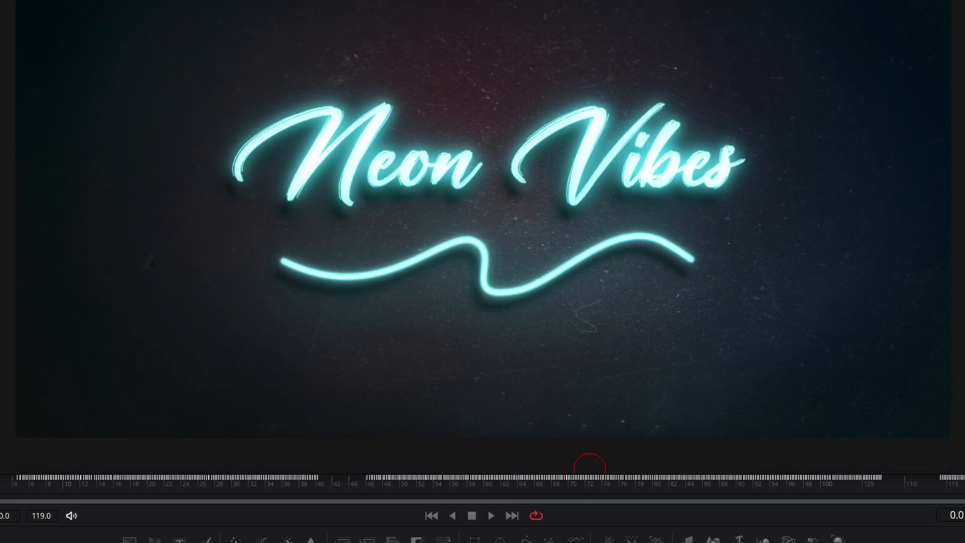
Shrink the viewer, show the keyframe editor for MaskPaint1 and fit all its keyframes in the view.
left_click_drag(299, 522, 310, 342)
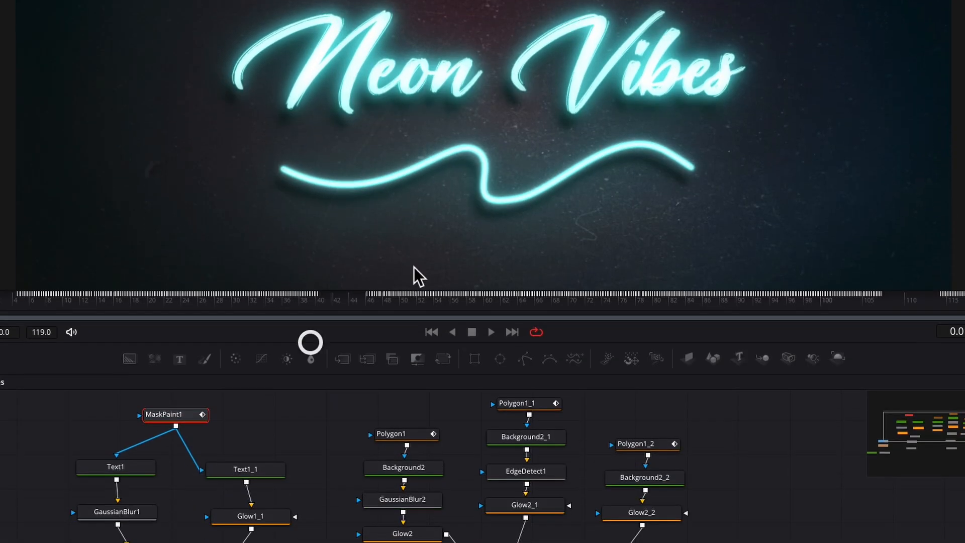
left_click(716, 14)
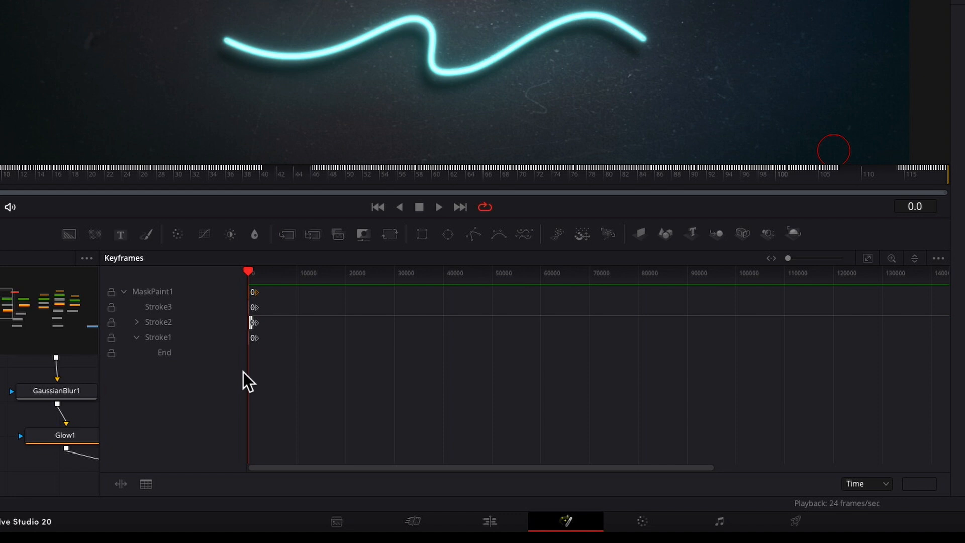
left_click(937, 258)
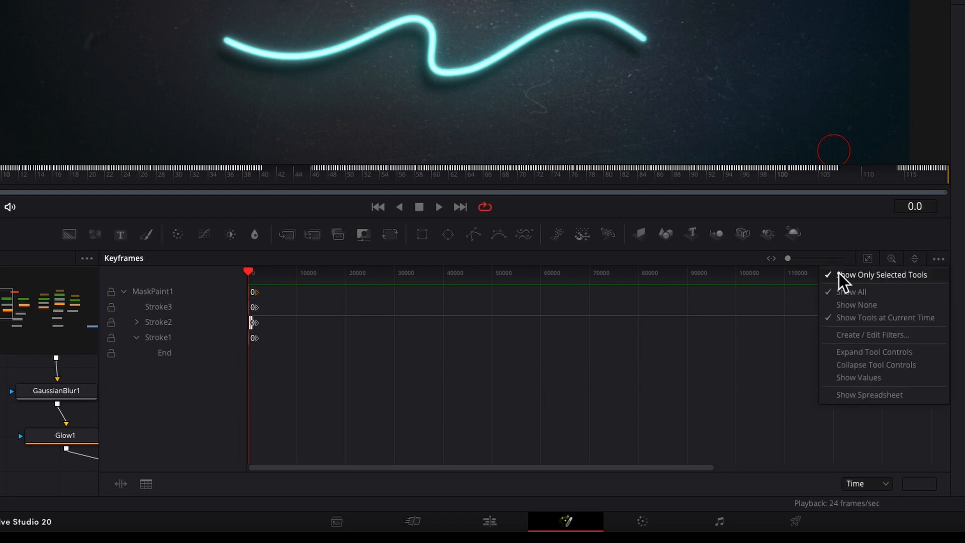
left_click(938, 260)
scroll(40, 377, "up", 2)
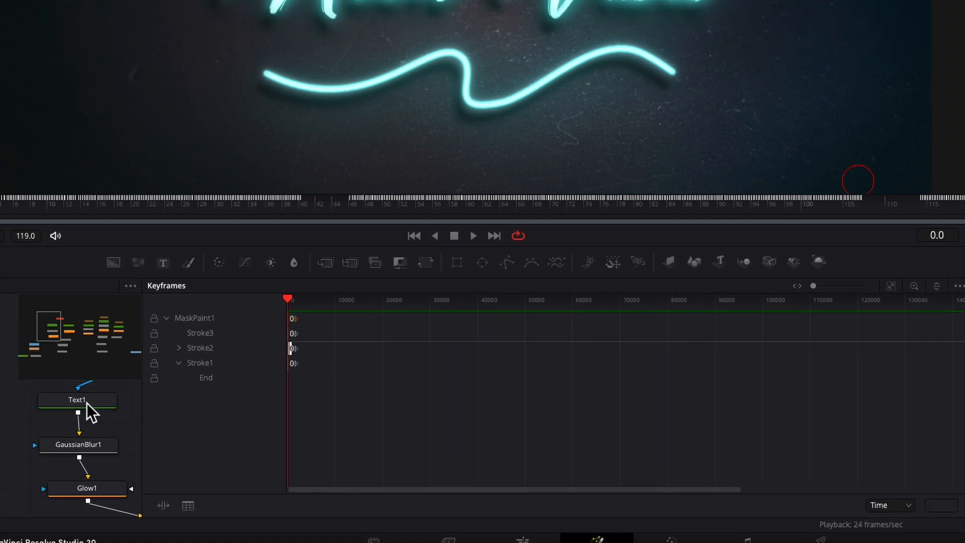
scroll(87, 402, "up", 2)
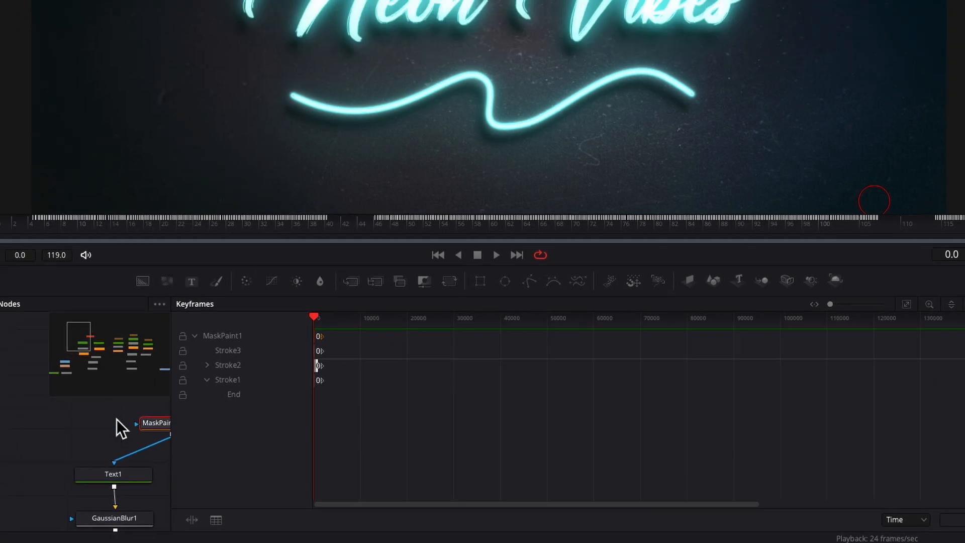
scroll(86, 402, "right", 2)
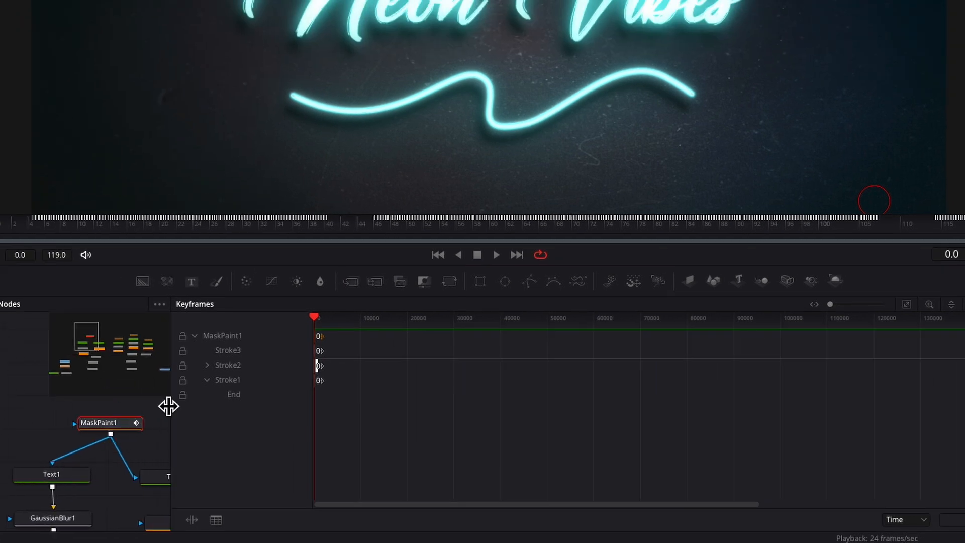
scroll(337, 397, "up", 5)
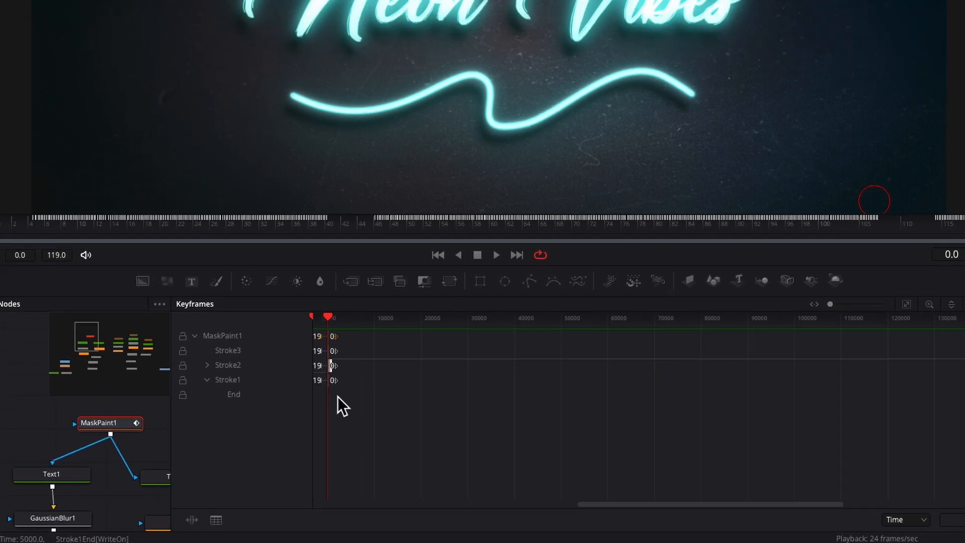
left_click(906, 305)
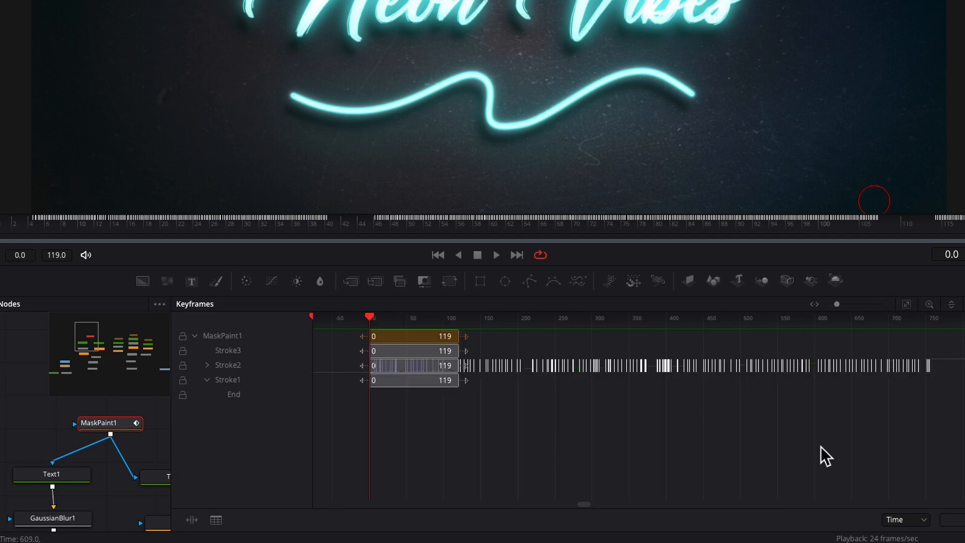
Time-stretch all of Stroke2's End keyframes so the write-on finishes at about frame 20.
left_click(207, 365)
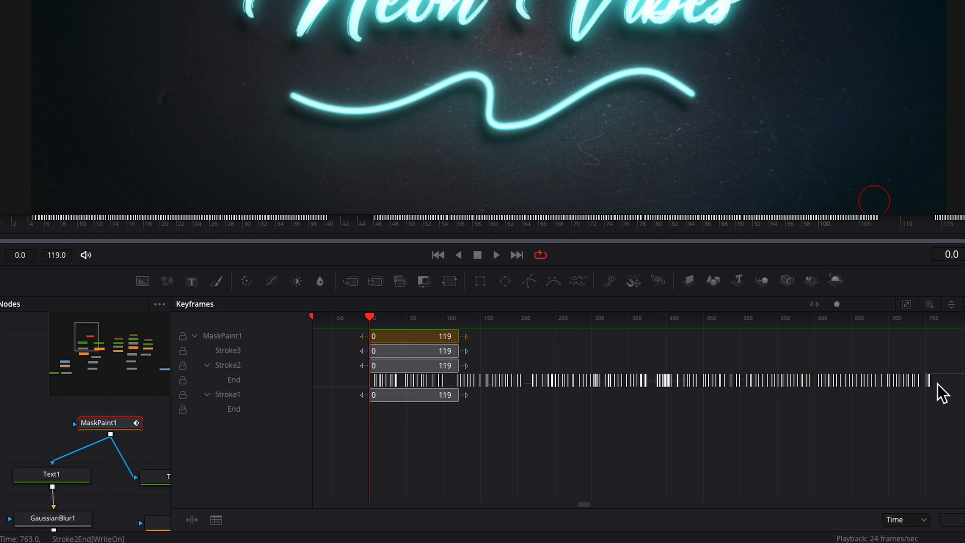
left_click_drag(941, 380, 354, 381)
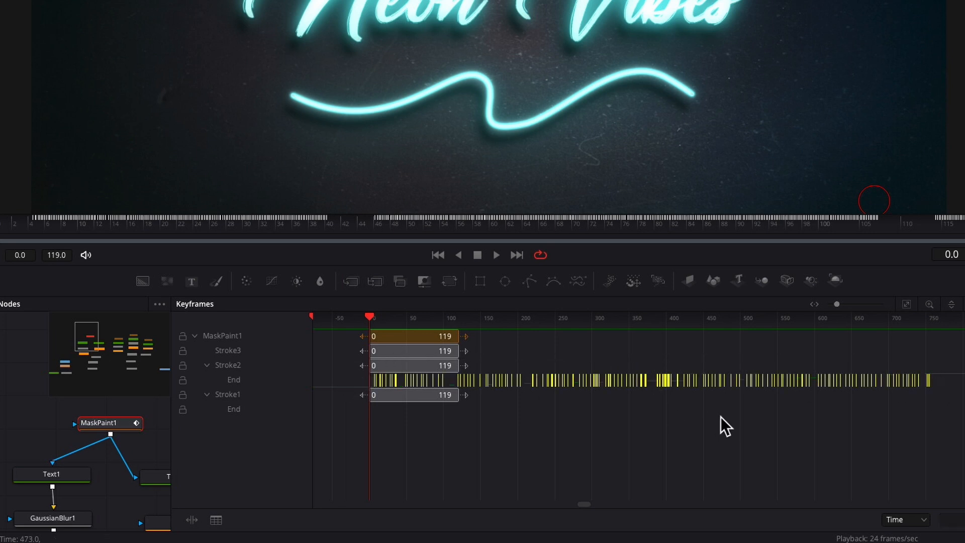
right_click(666, 381)
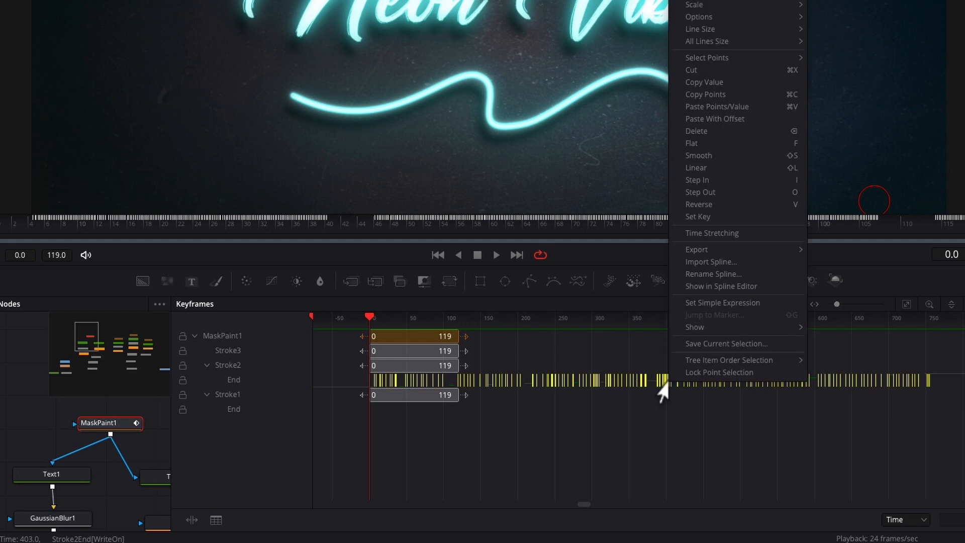
left_click(722, 235)
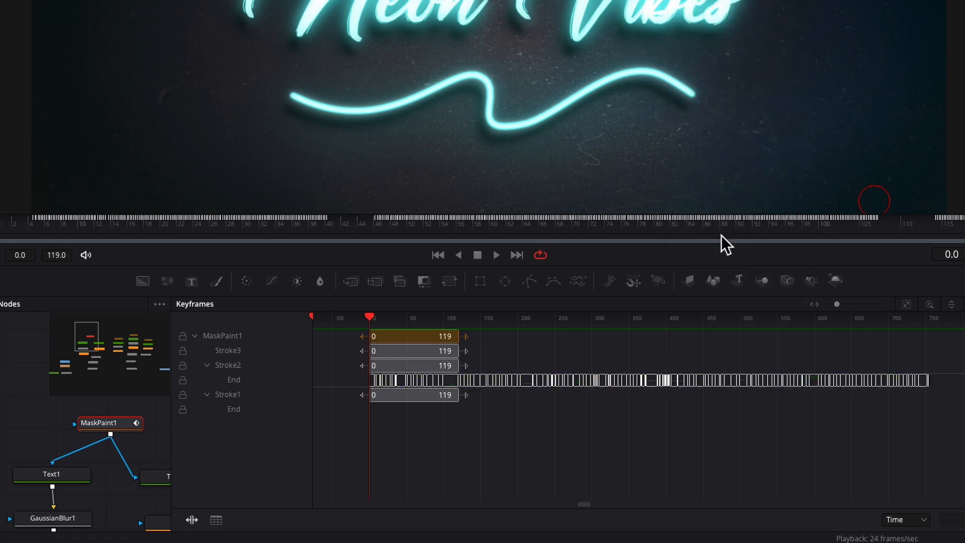
left_click_drag(930, 379, 392, 382)
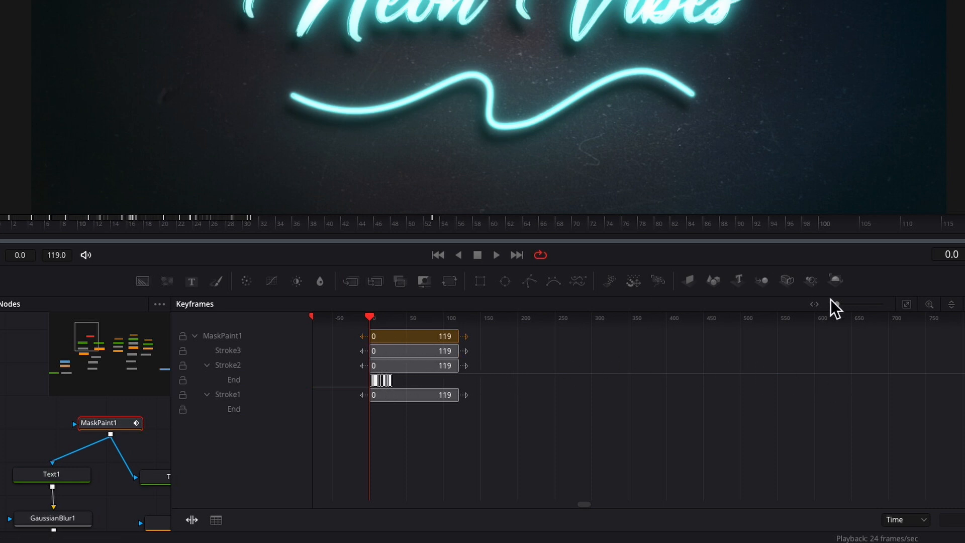
left_click_drag(836, 303, 839, 303)
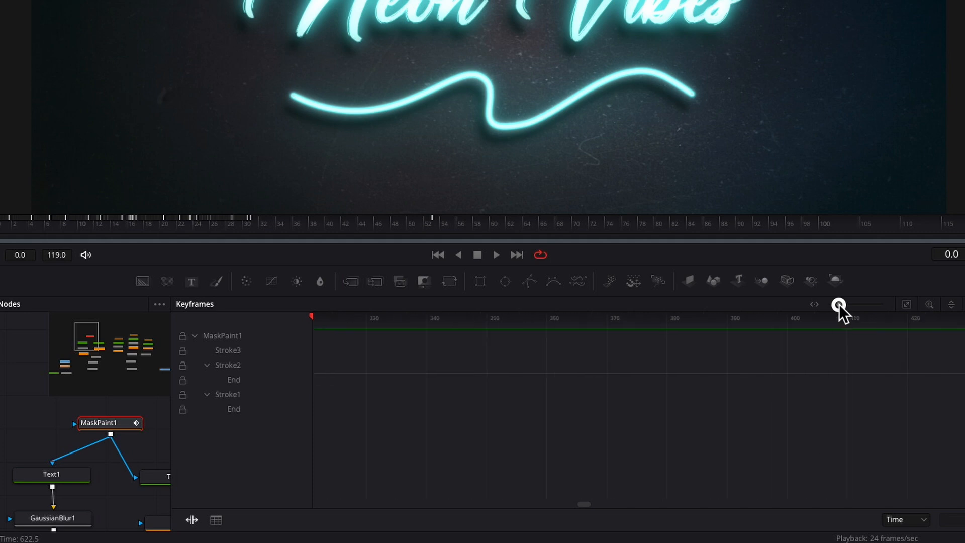
left_click(906, 303)
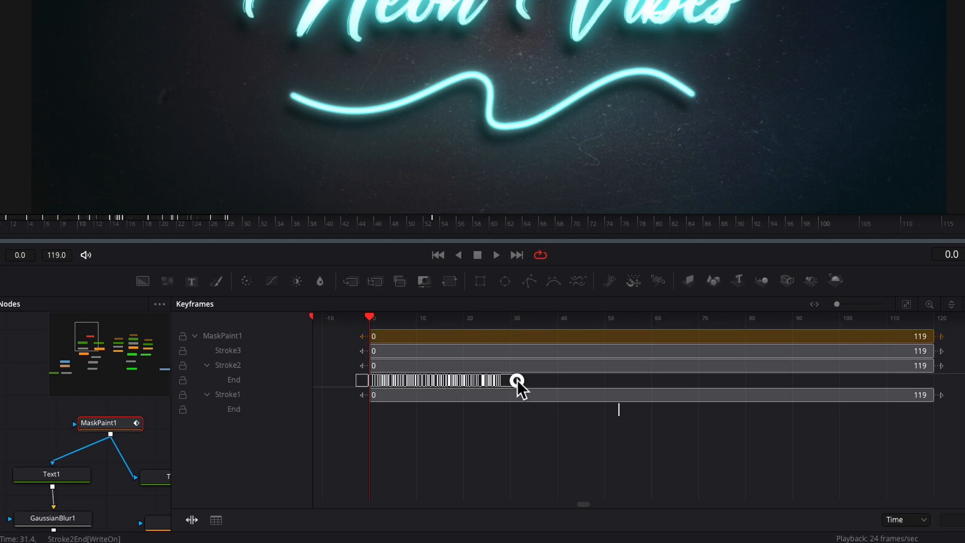
left_click_drag(515, 379, 476, 380)
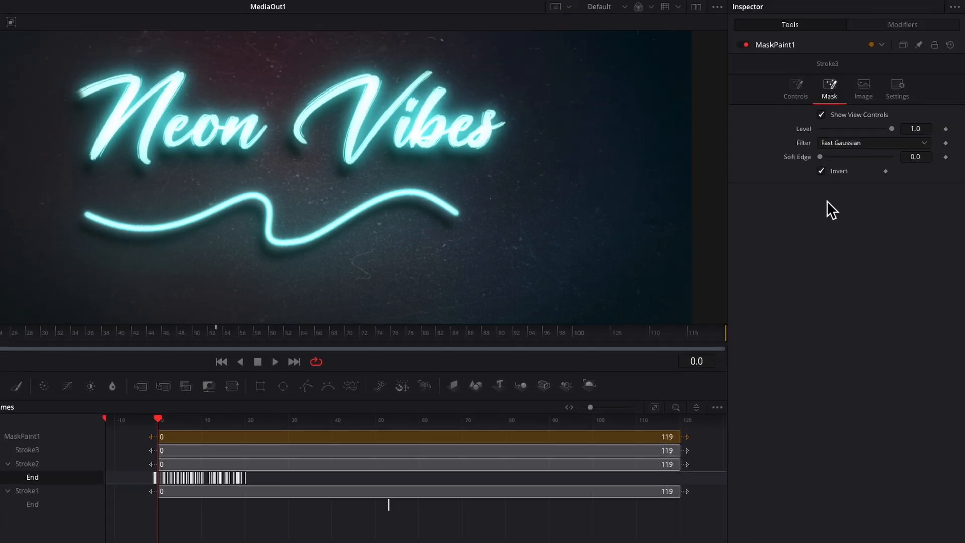
Turn off the inversion of MaskPaint1 and play back the text's write-on animation.
left_click(821, 171)
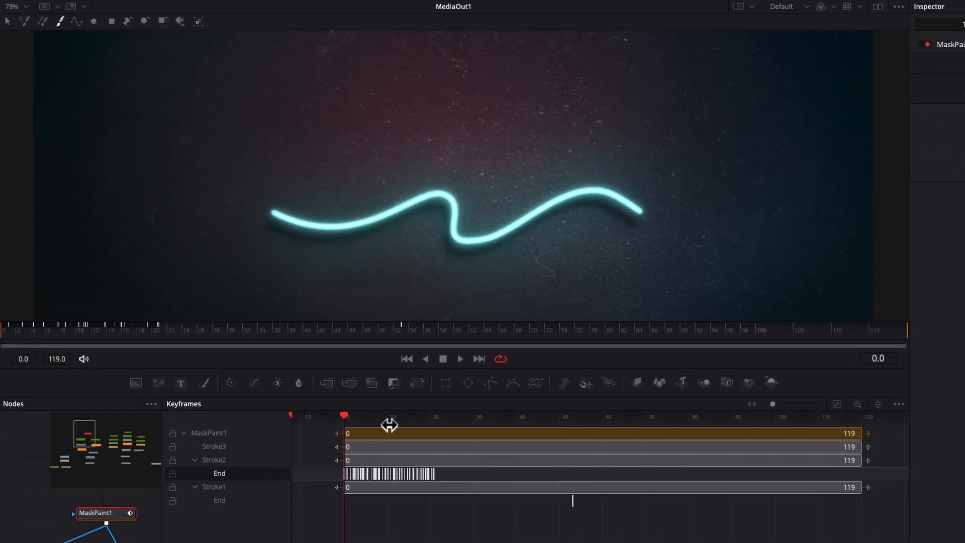
left_click(459, 357)
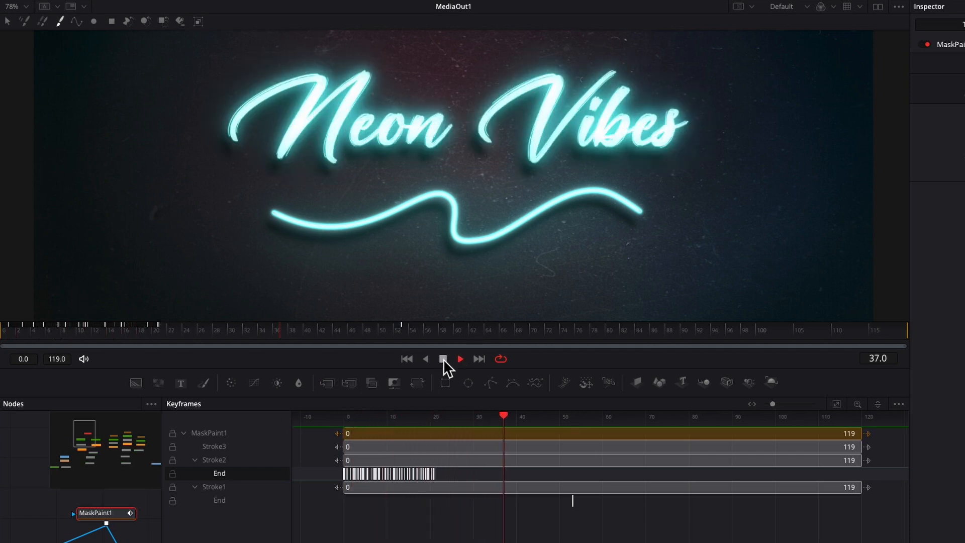
left_click(442, 358)
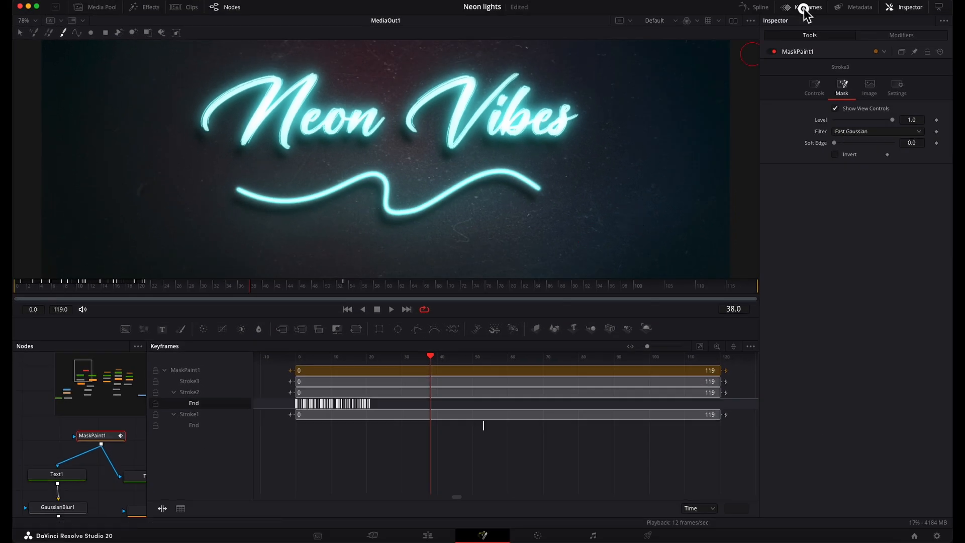
Hide the keyframe editor and, at frame 28, keyframe Length at 1.0 on Polygon1_2, Polygon1_1 and Polygon1.
left_click(804, 8)
scroll(435, 445, "down", 3)
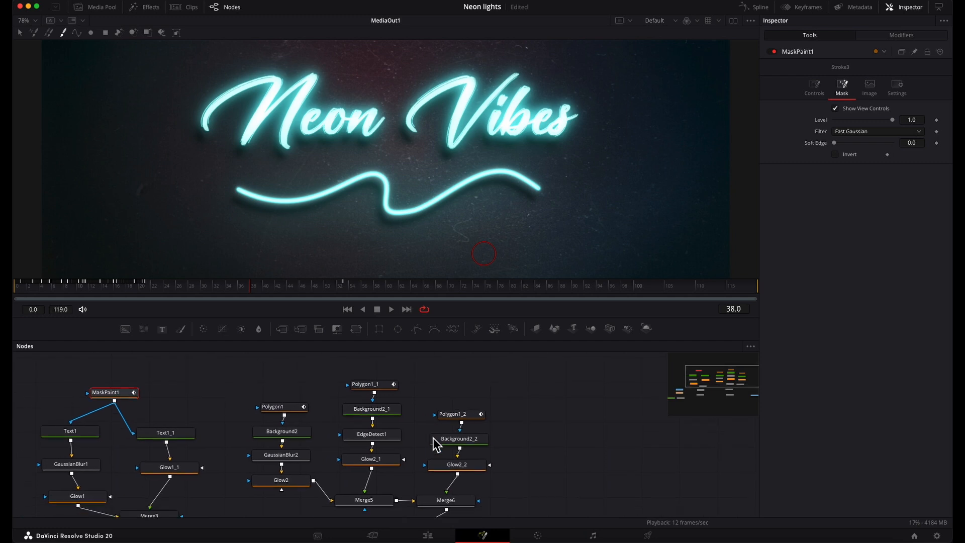
scroll(436, 441, "down", 1)
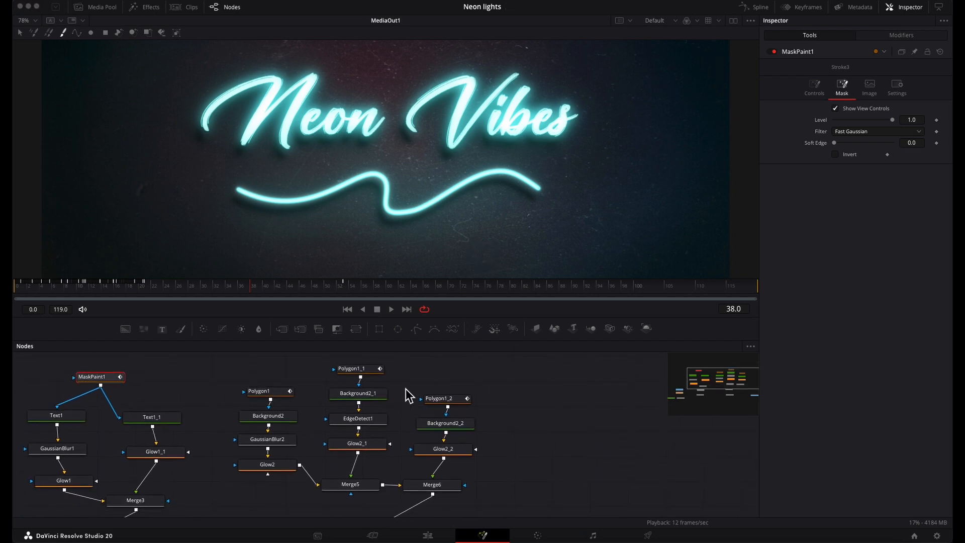
left_click(446, 398)
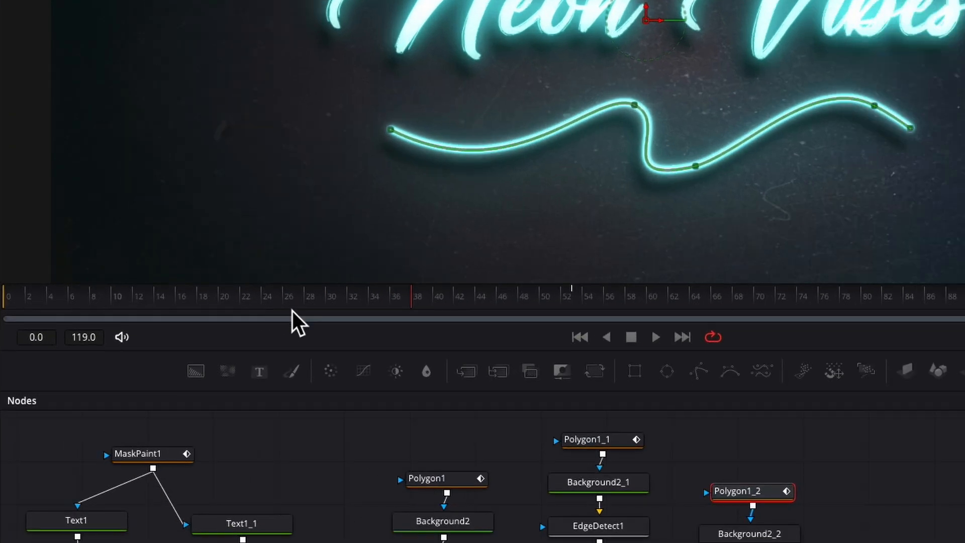
left_click(308, 297)
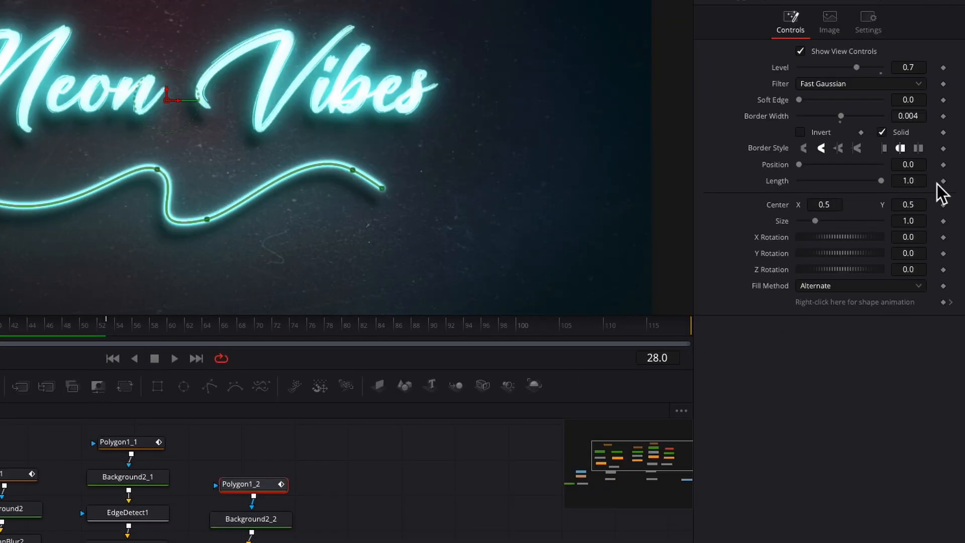
left_click(943, 181)
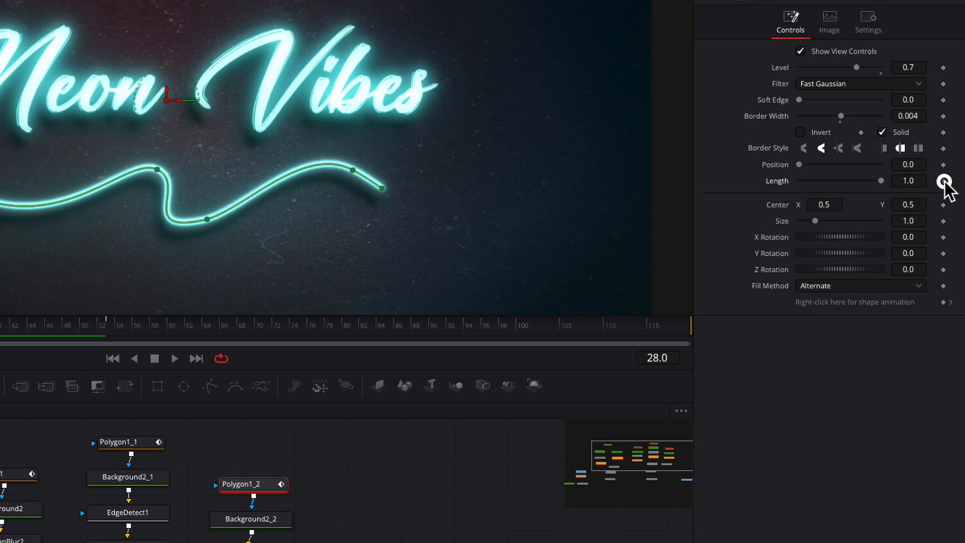
left_click(154, 435)
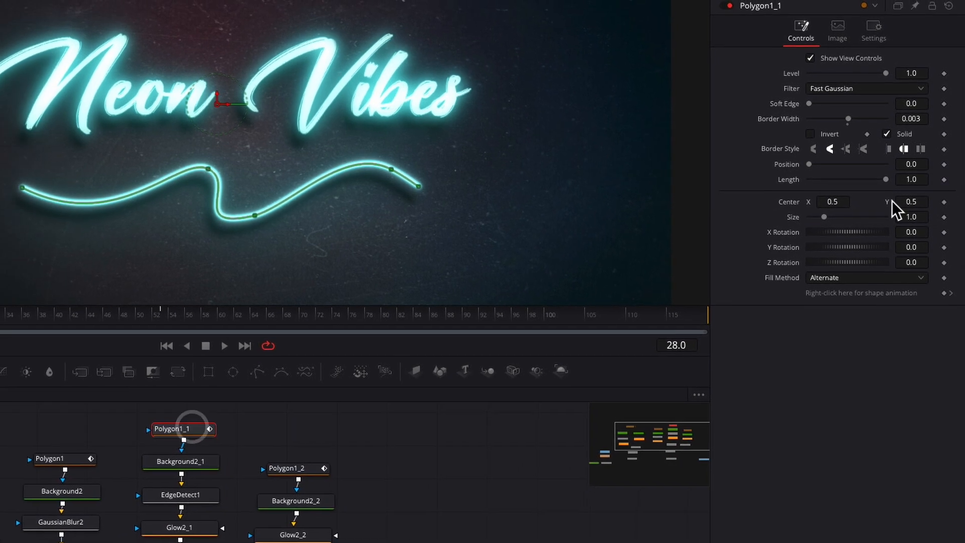
left_click(943, 180)
left_click(26, 468)
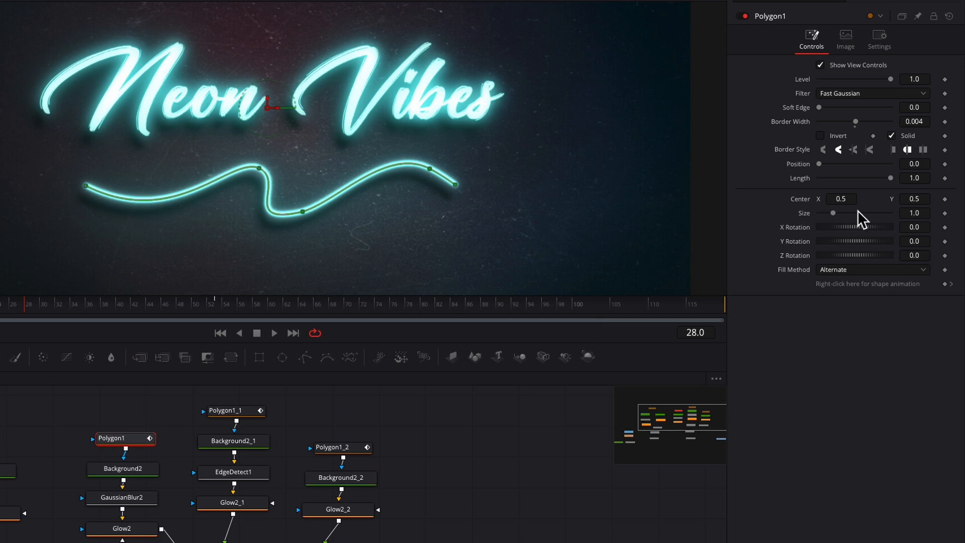
left_click(944, 178)
At frame 20, keyframe Length at 0.0 on Polygon1, Polygon1_1 and Polygon1_2.
left_click(183, 309)
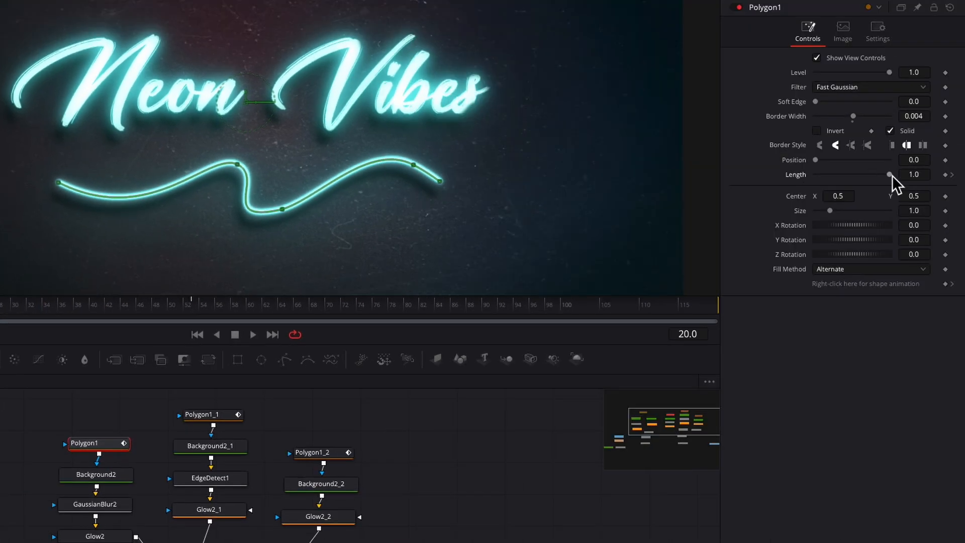
left_click_drag(889, 175, 780, 187)
left_click(215, 415)
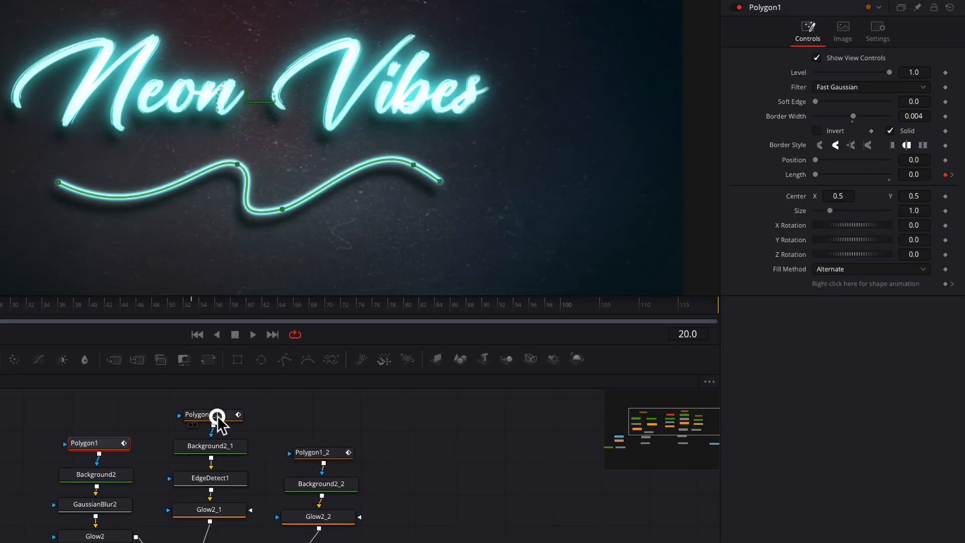
left_click_drag(889, 174, 779, 182)
left_click(321, 452)
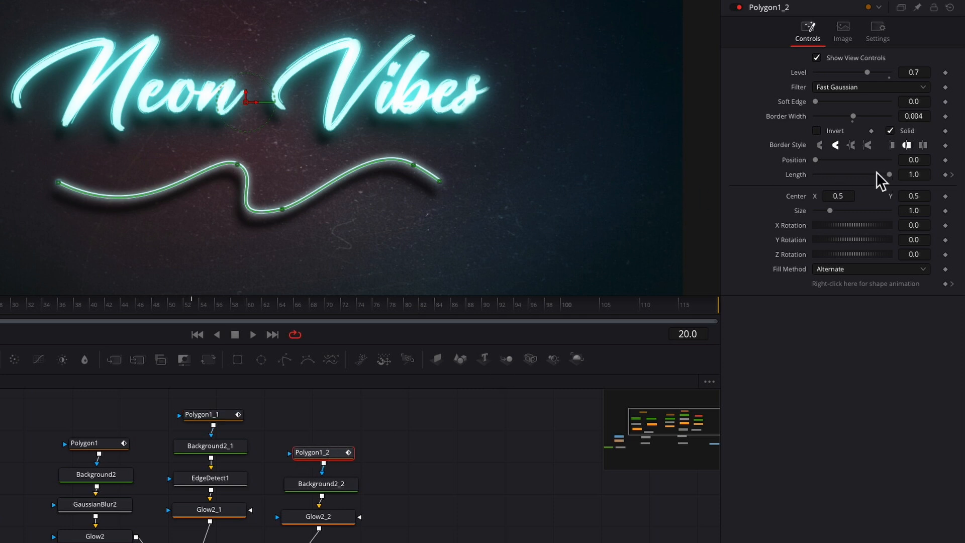
left_click_drag(889, 175, 739, 178)
left_click(304, 529)
Show the animation curves of Polygon1_2, Polygon1_1 and Polygon1 together in the Spline editor and fit them in the view.
scroll(463, 427, "down", 2)
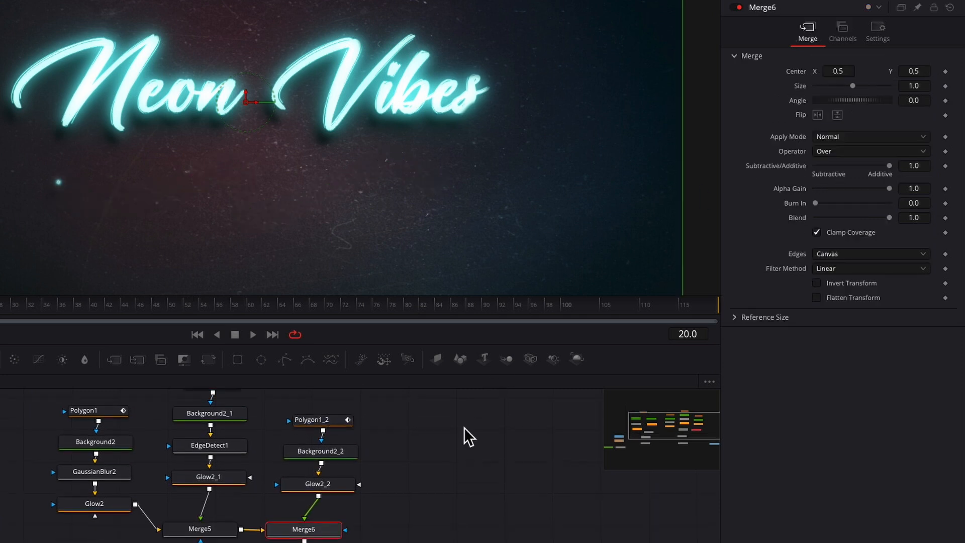
scroll(463, 427, "up", 1)
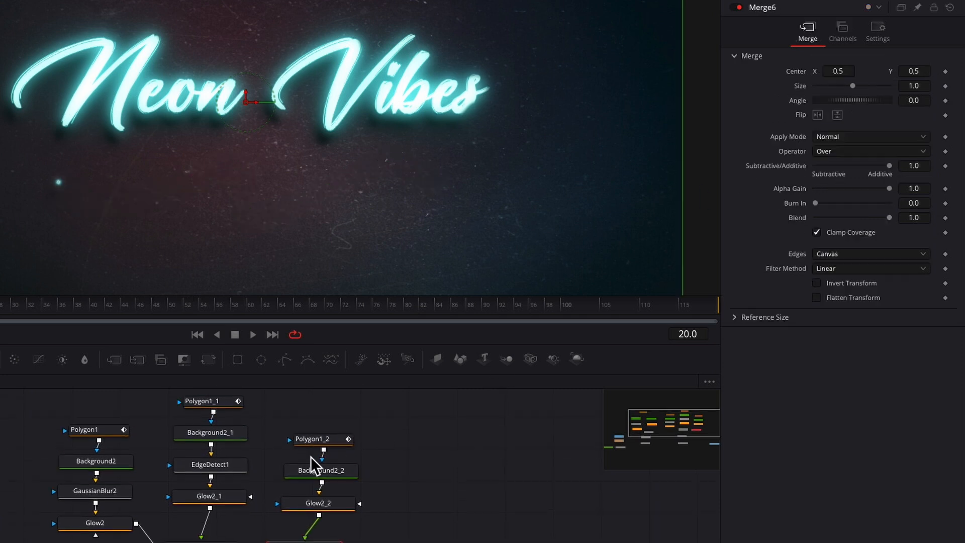
left_click(320, 438)
left_click(208, 402, "ctrl")
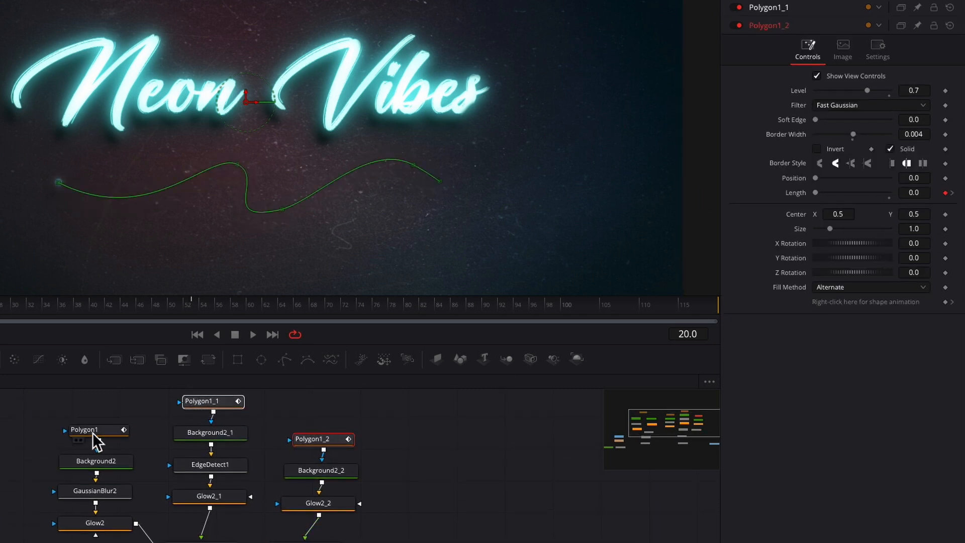
left_click(103, 428, "ctrl")
left_click(582, 26)
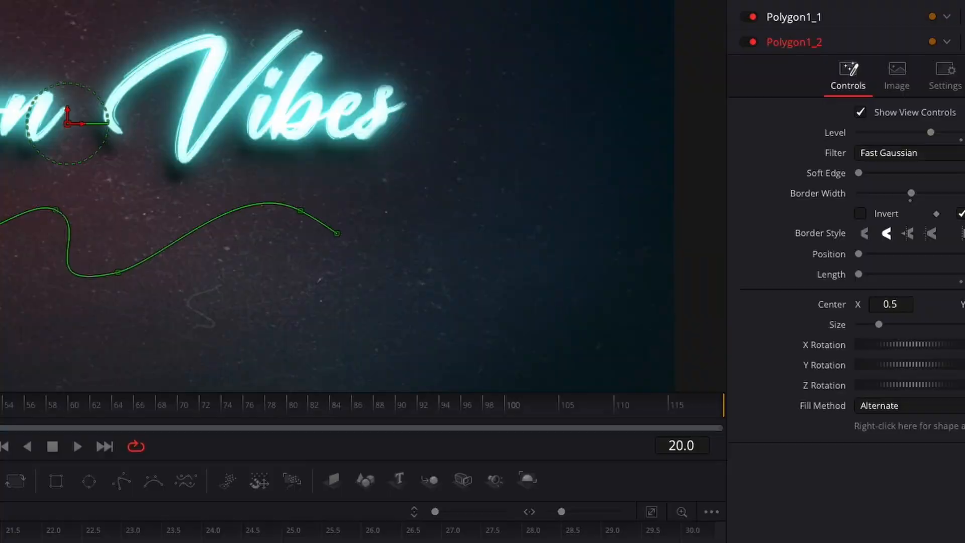
left_click(101, 380)
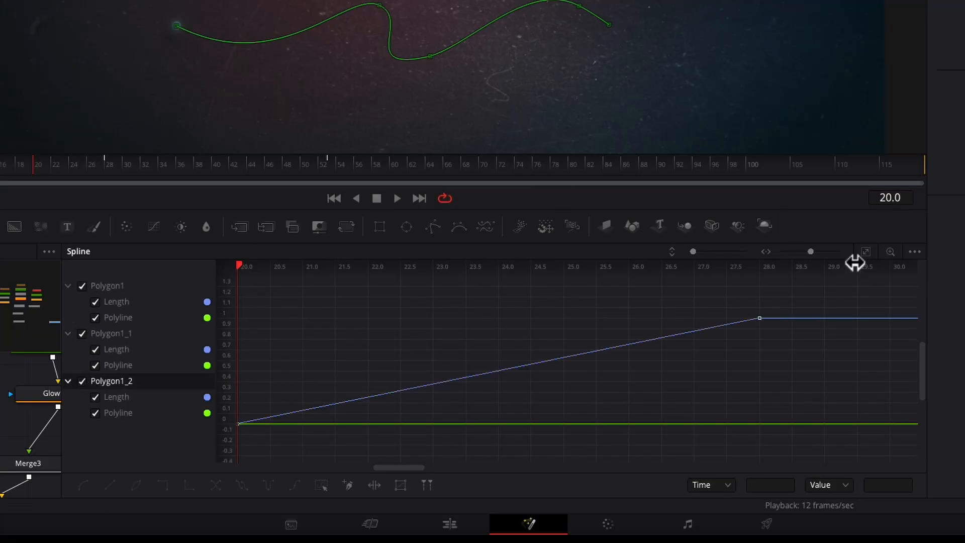
left_click(865, 251)
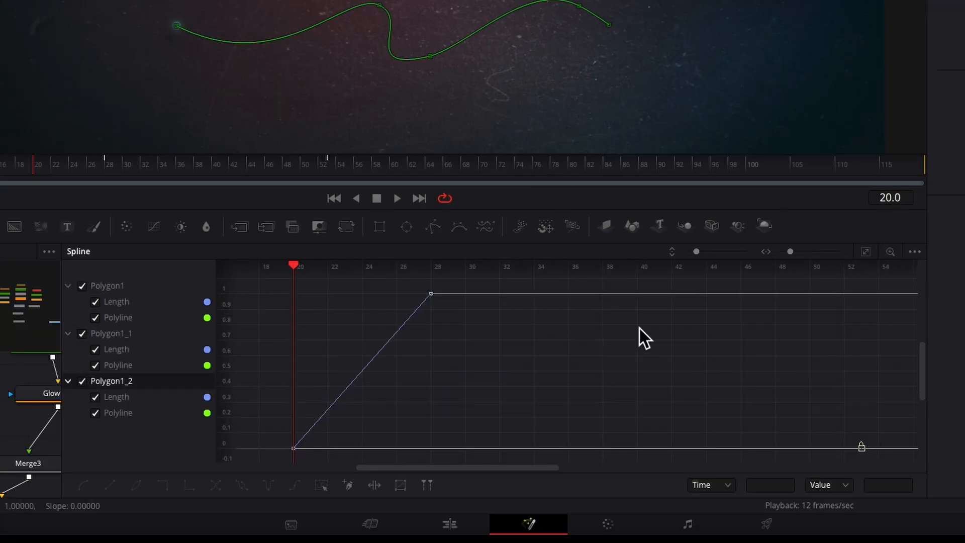
Smooth all keyframes of the three polygons' curves and hide the Spline editor.
left_click_drag(478, 282, 249, 467)
key("s")
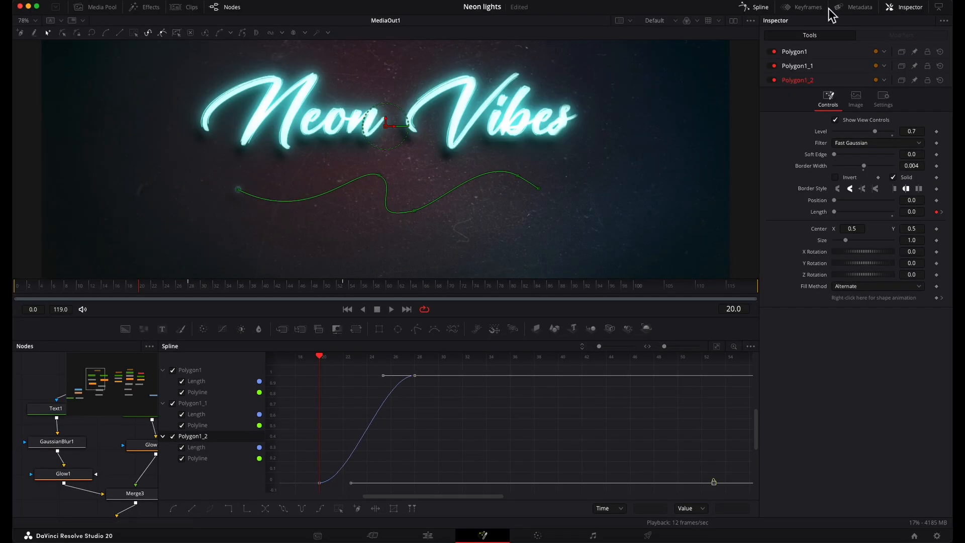
left_click(758, 8)
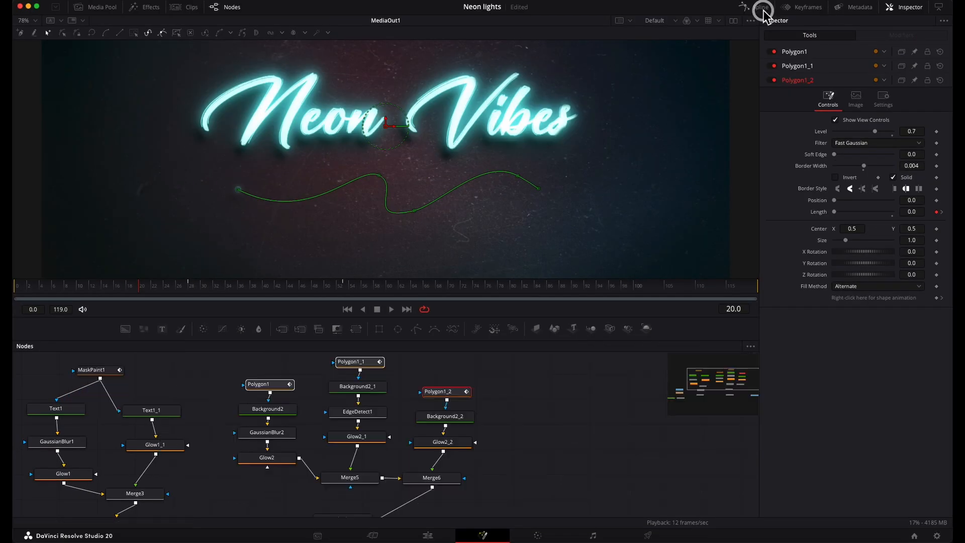
Switch to the Edit page and play the Fusion Composition clip from its start to review the write-on animation.
left_click(428, 536)
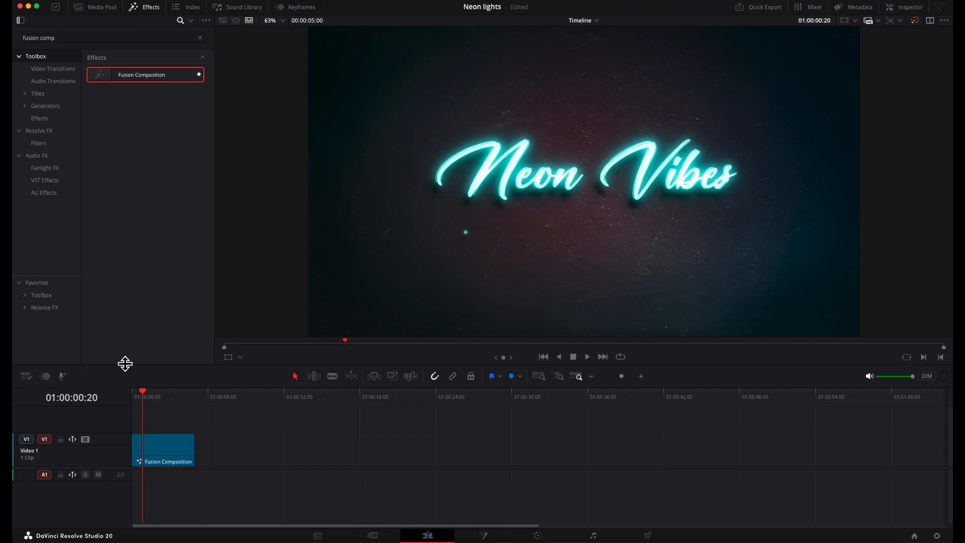
left_click(132, 391)
left_click(586, 356)
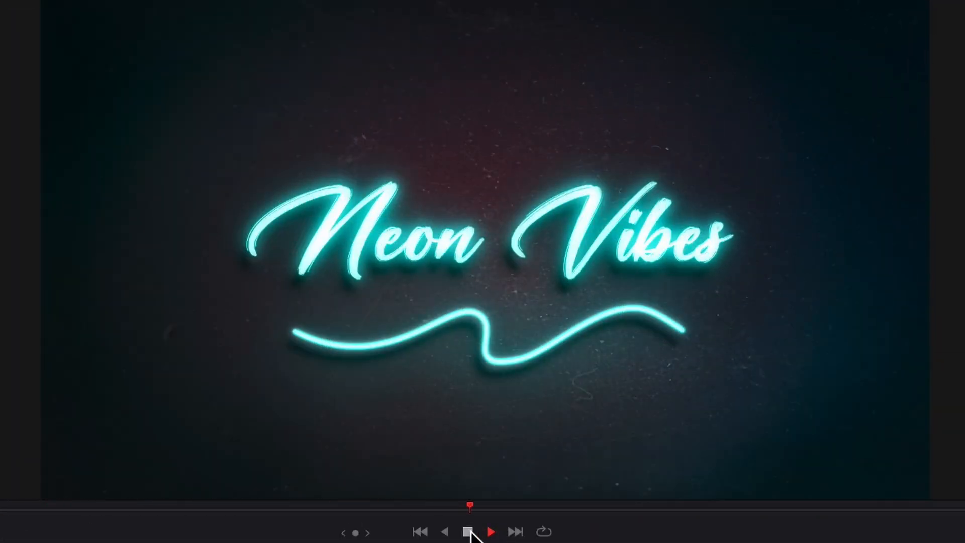
left_click(468, 532)
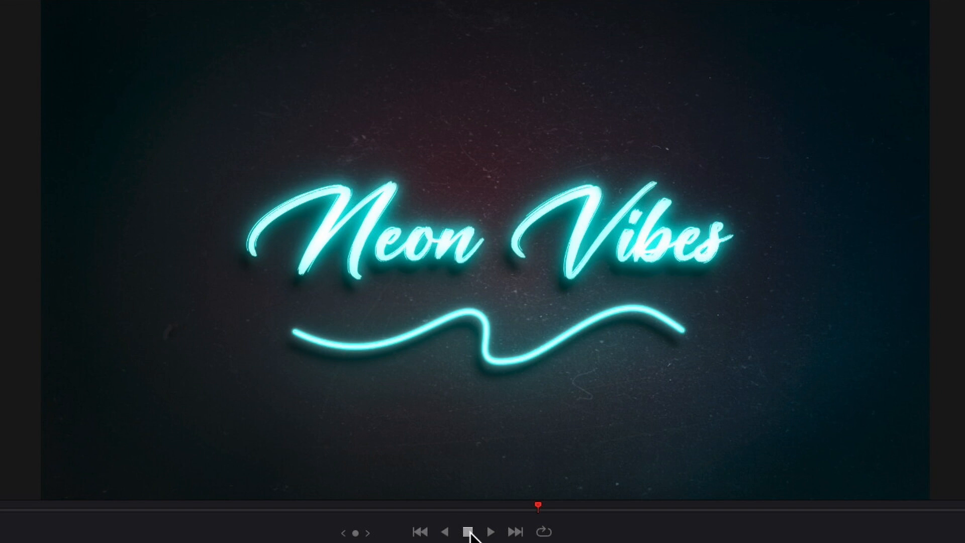